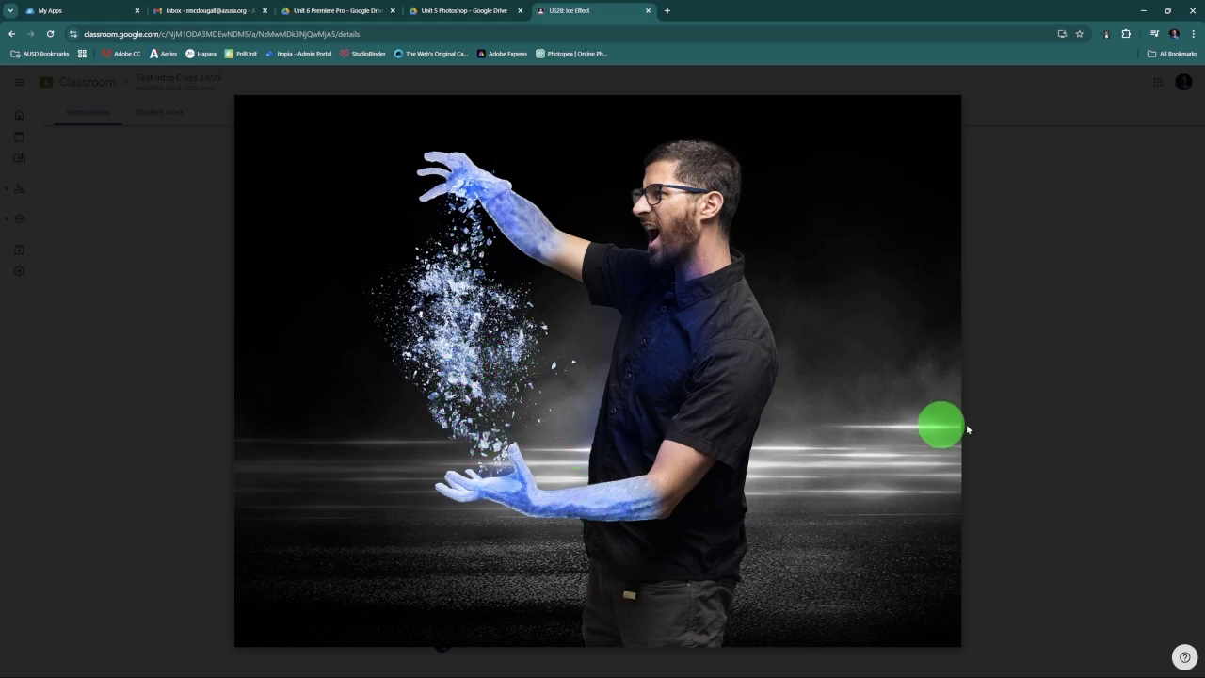
Step: Switch to Photoshop and look through the open images Ice01.jpg to Ice04.jpg, ending on Ice Subject.jpg
click(1039, 446)
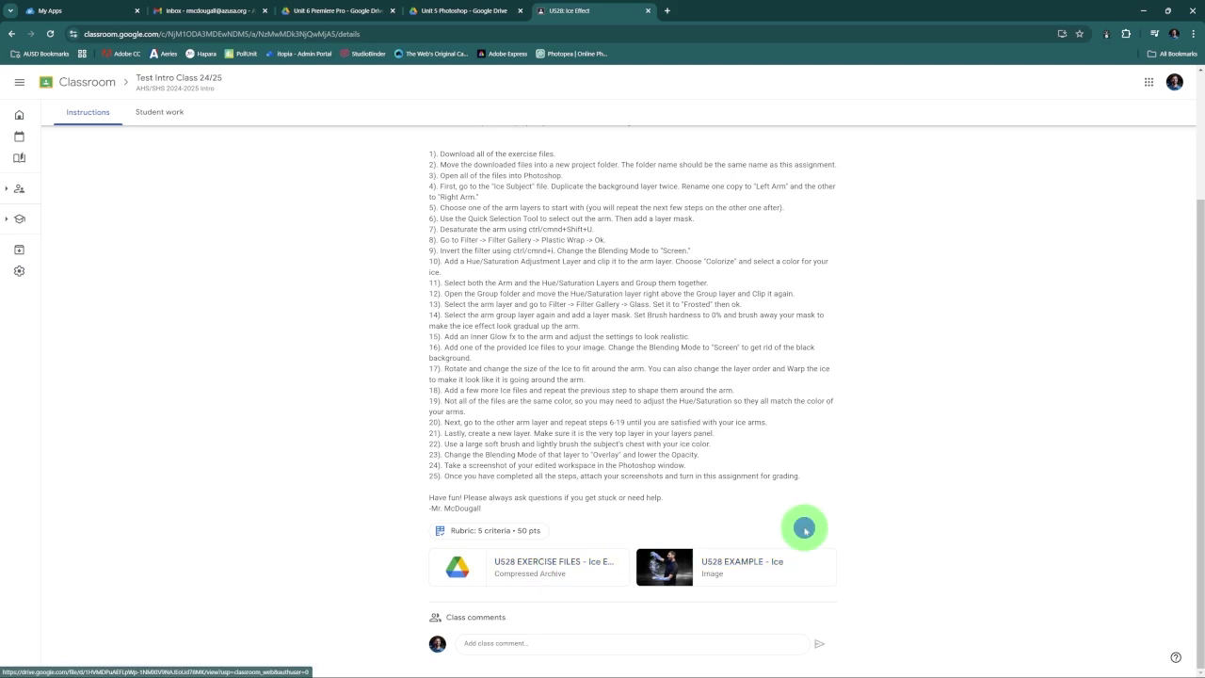
click(665, 666)
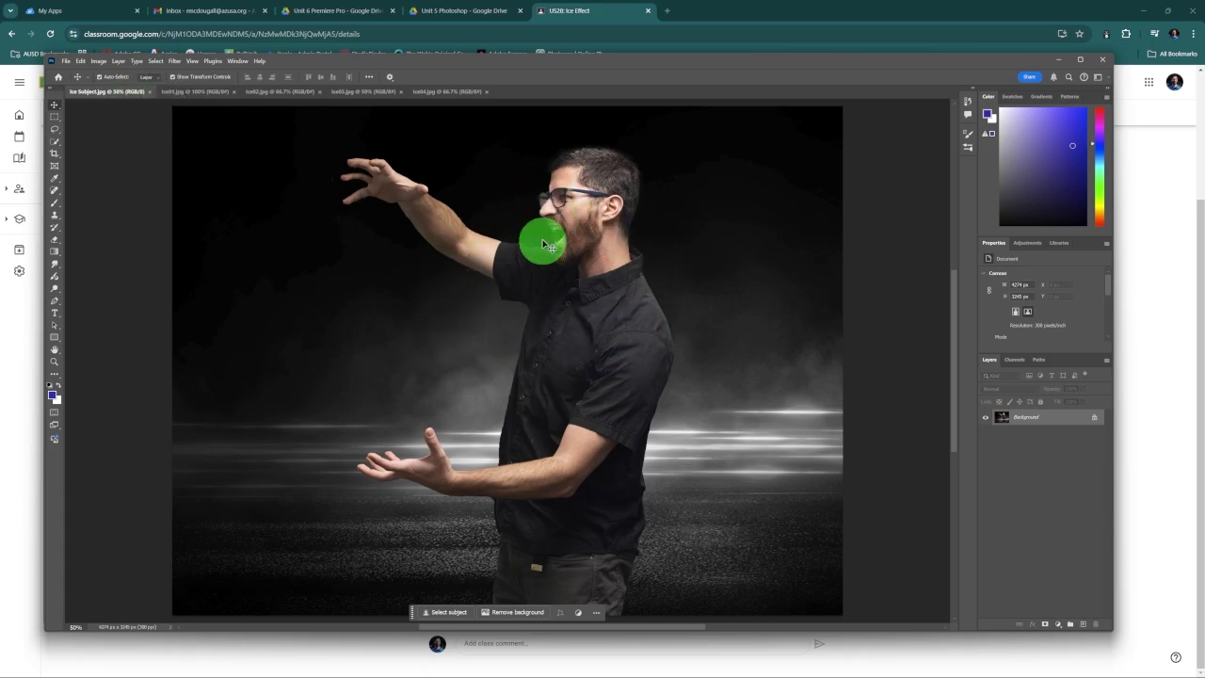
click(203, 92)
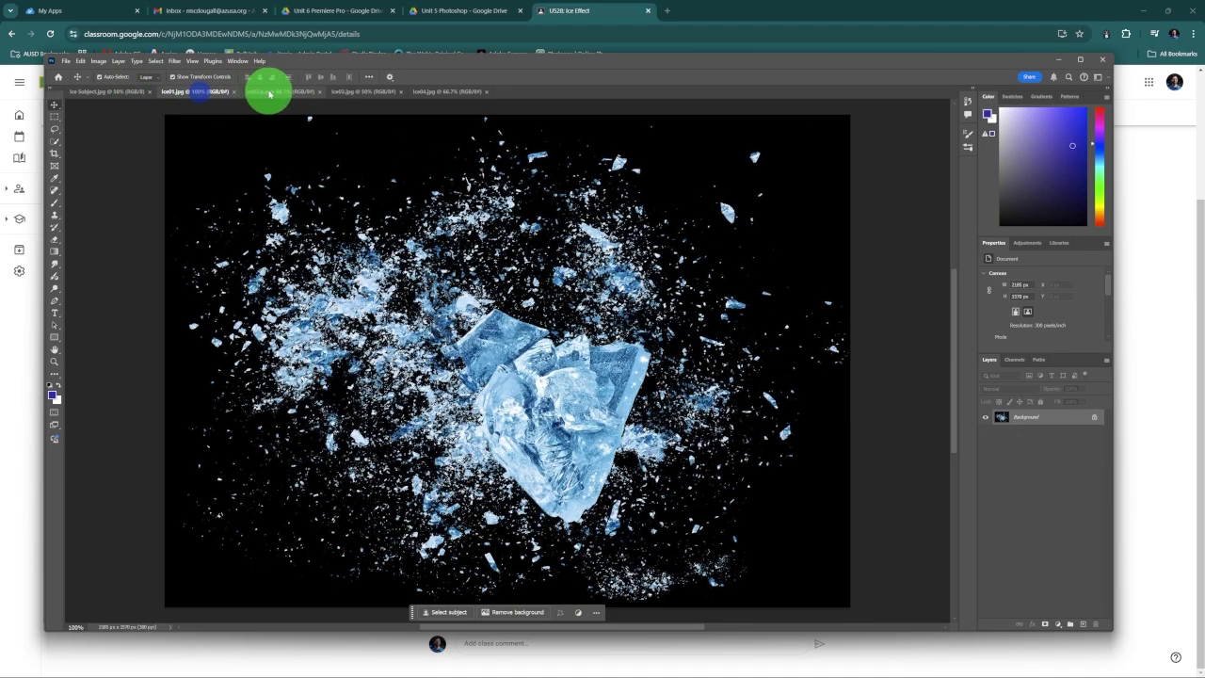
click(269, 92)
click(363, 91)
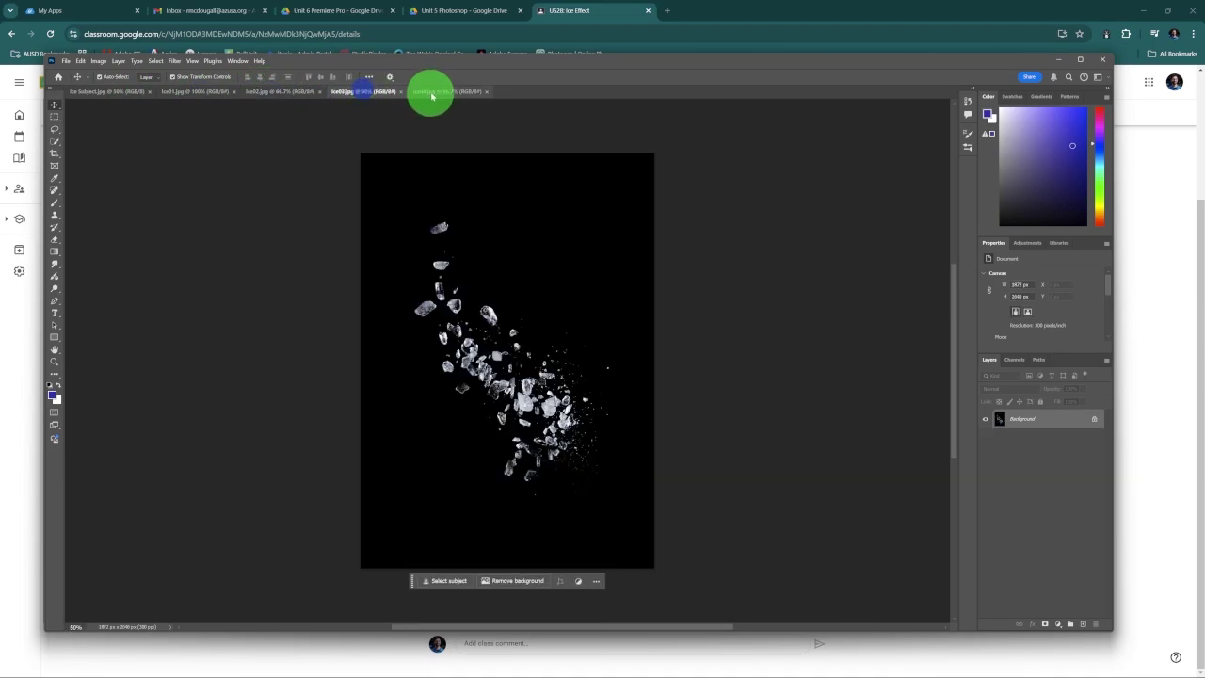
click(439, 93)
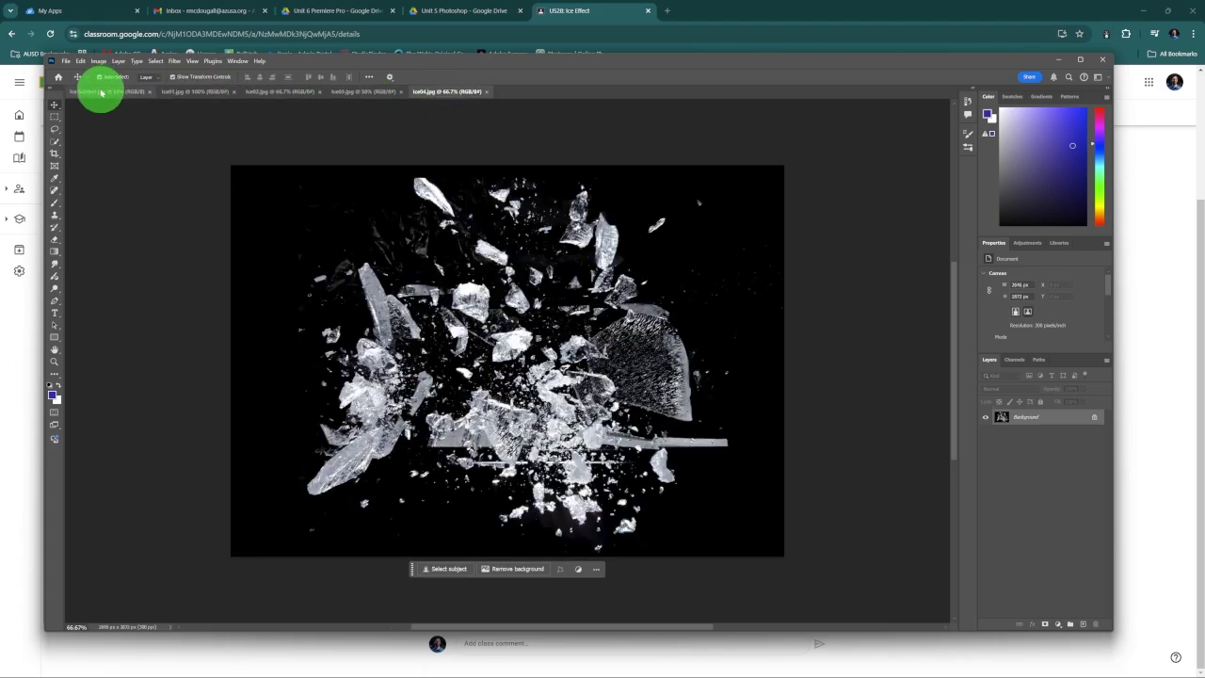
click(103, 91)
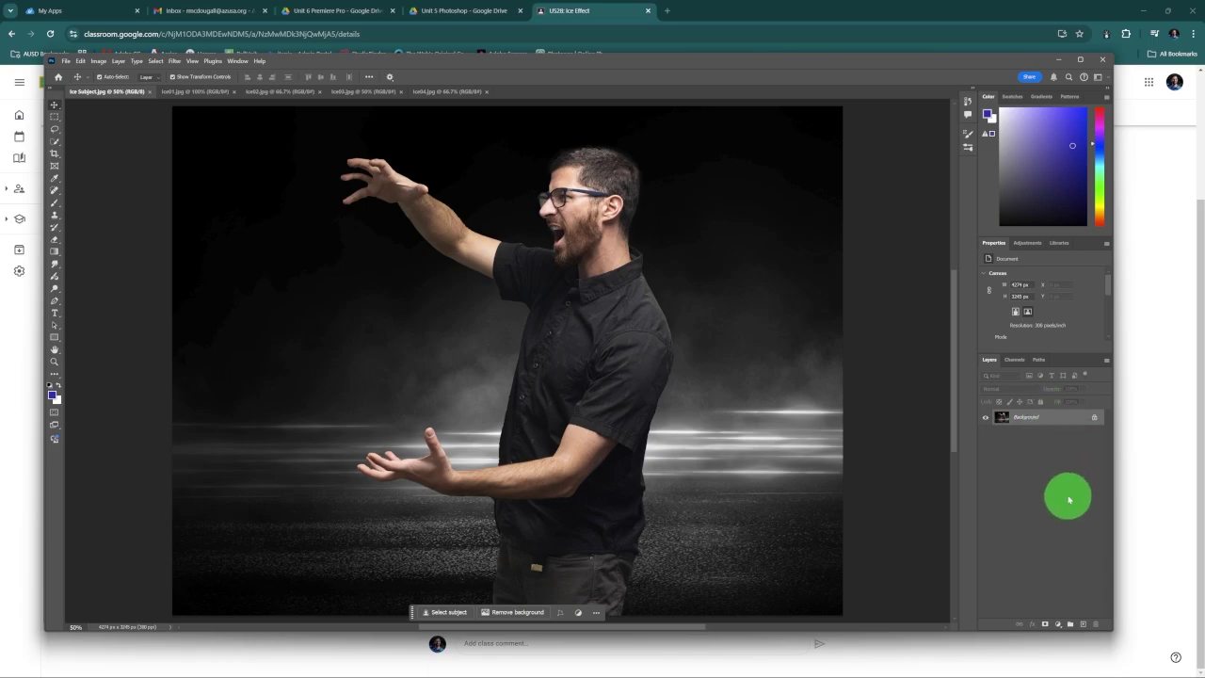
Step: Duplicate the Background layer twice, naming the lower copy Left and the upper copy Right
key(ctrl+j)
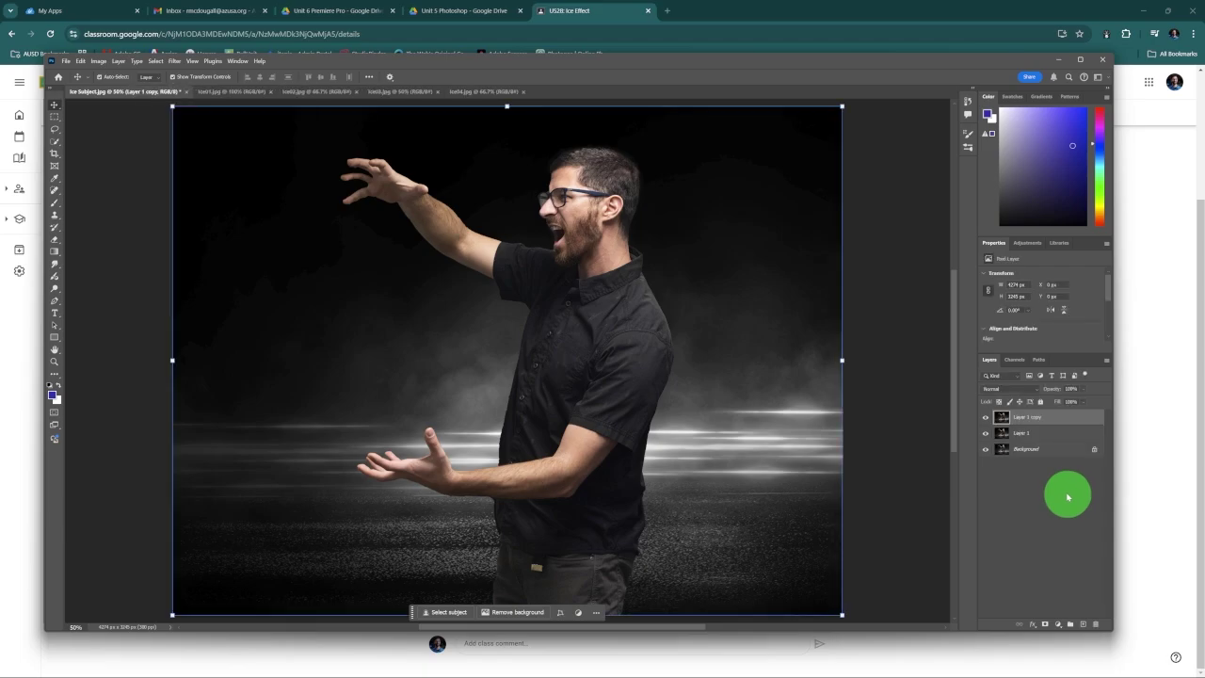
key(ctrl+j)
click(1024, 433)
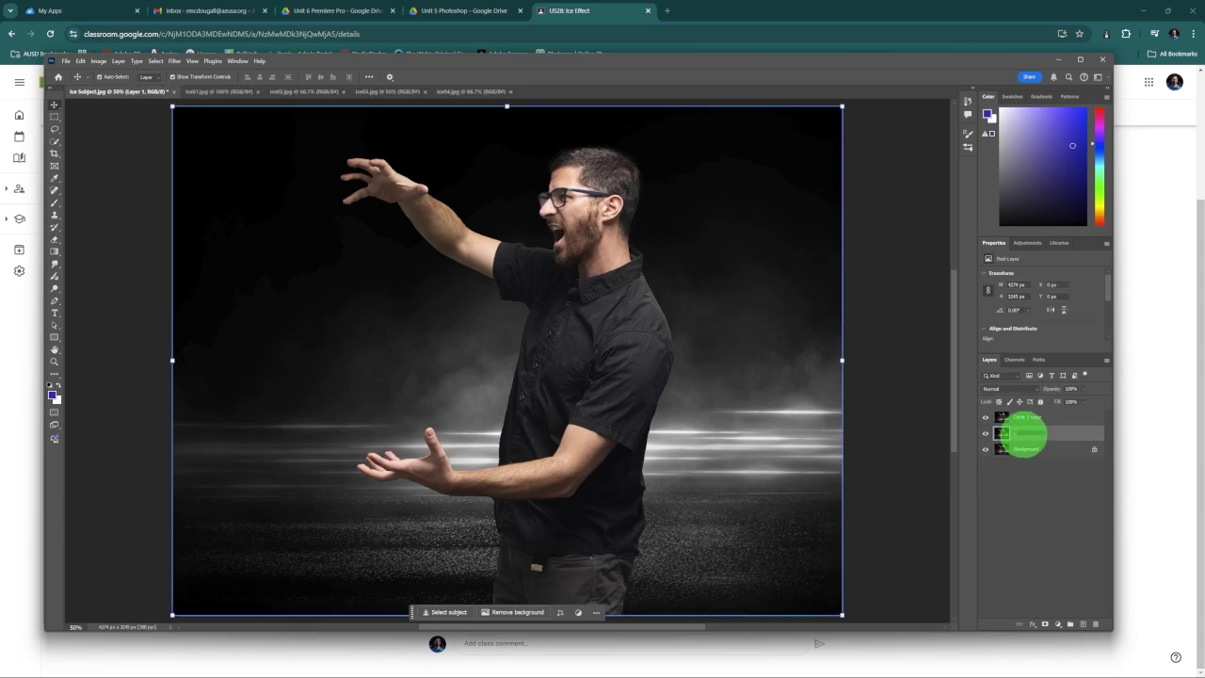
click(1021, 418)
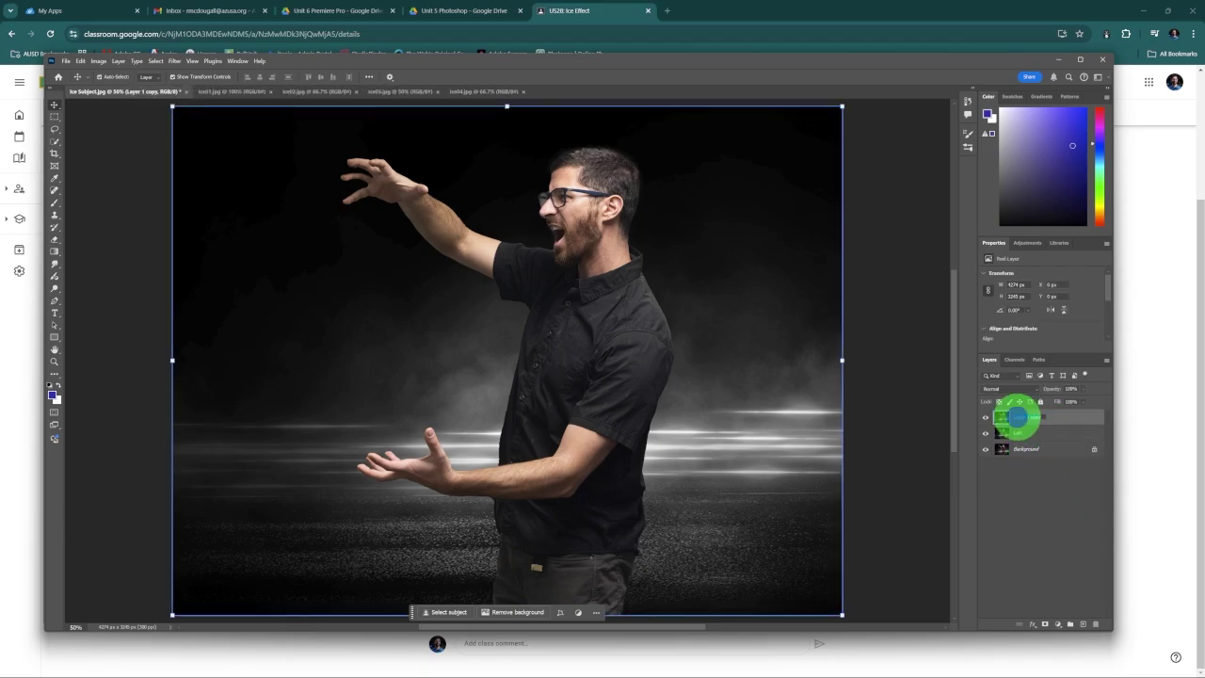
key(Return)
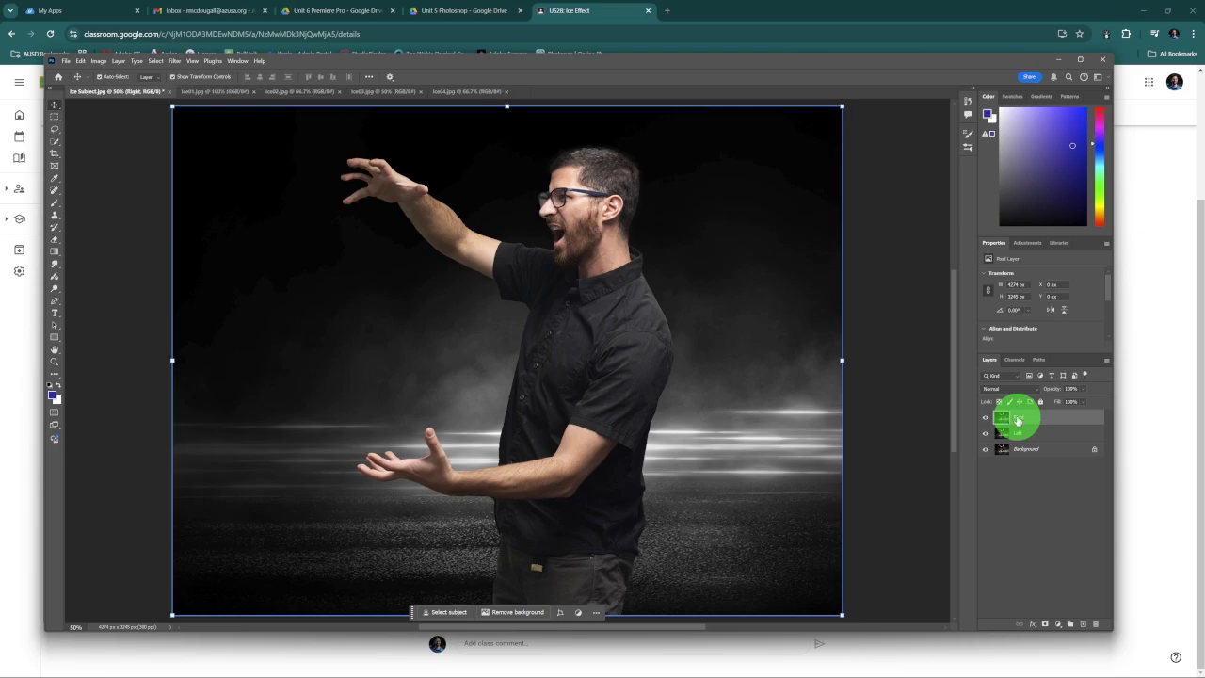
Step: Hide the Right layer and make the Left layer active
click(1054, 433)
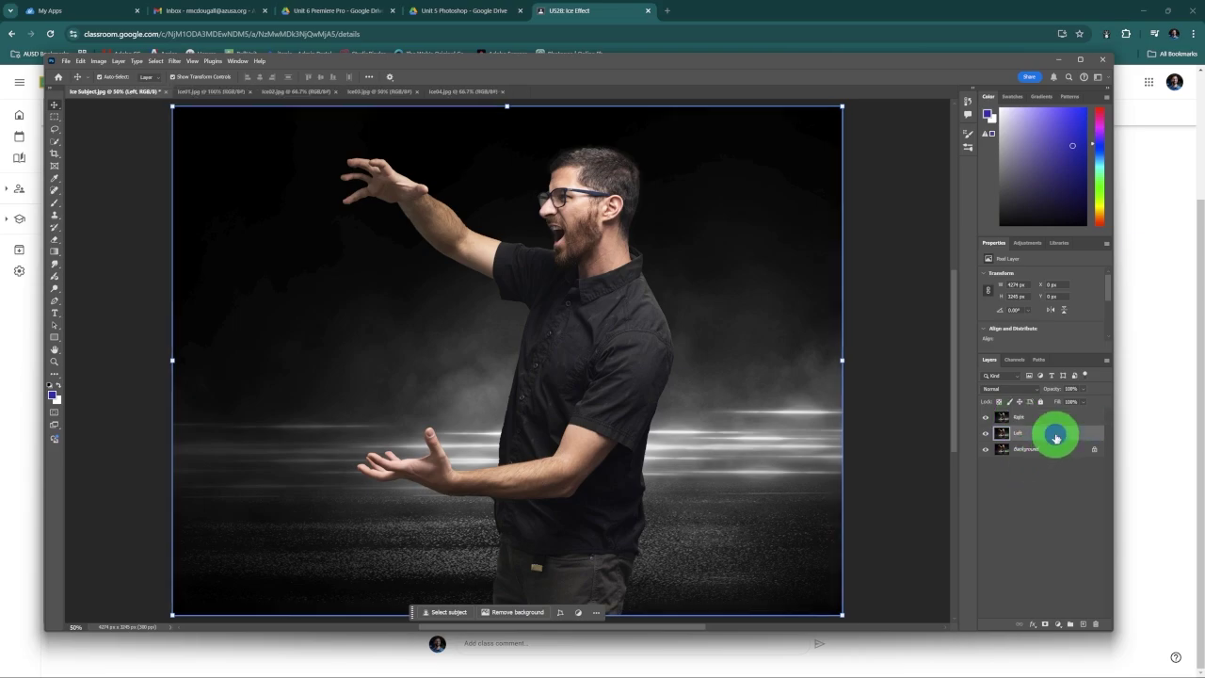
shift+click(986, 422)
click(986, 421)
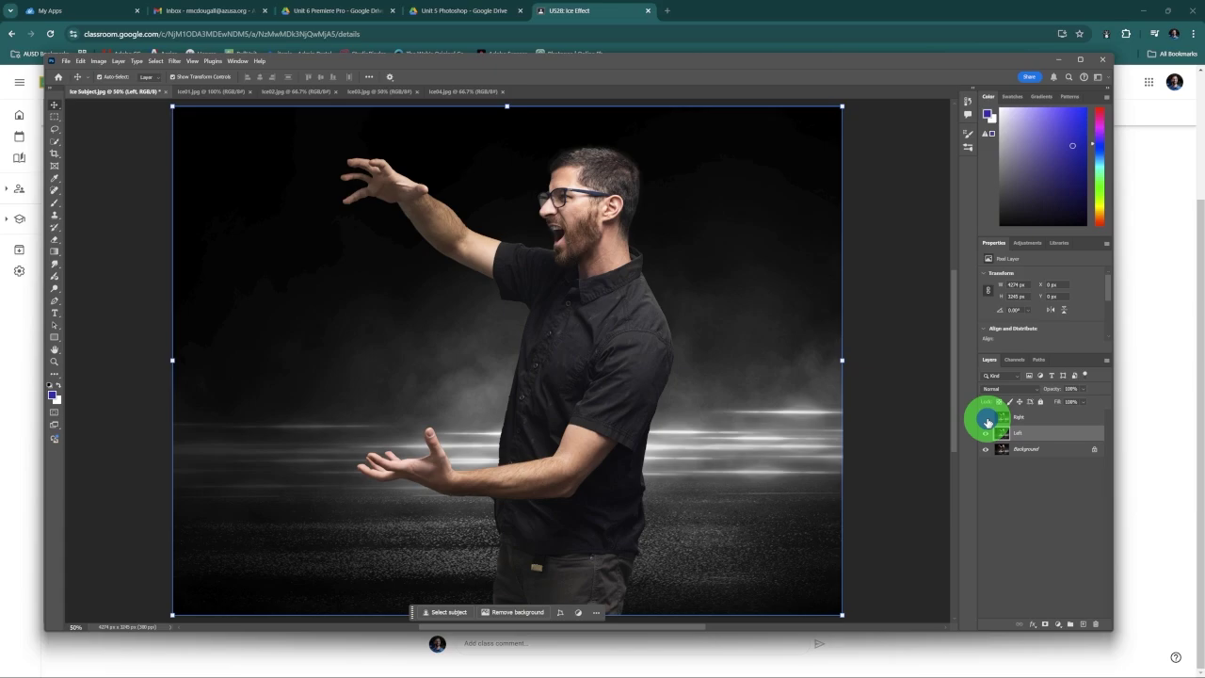
click(1054, 438)
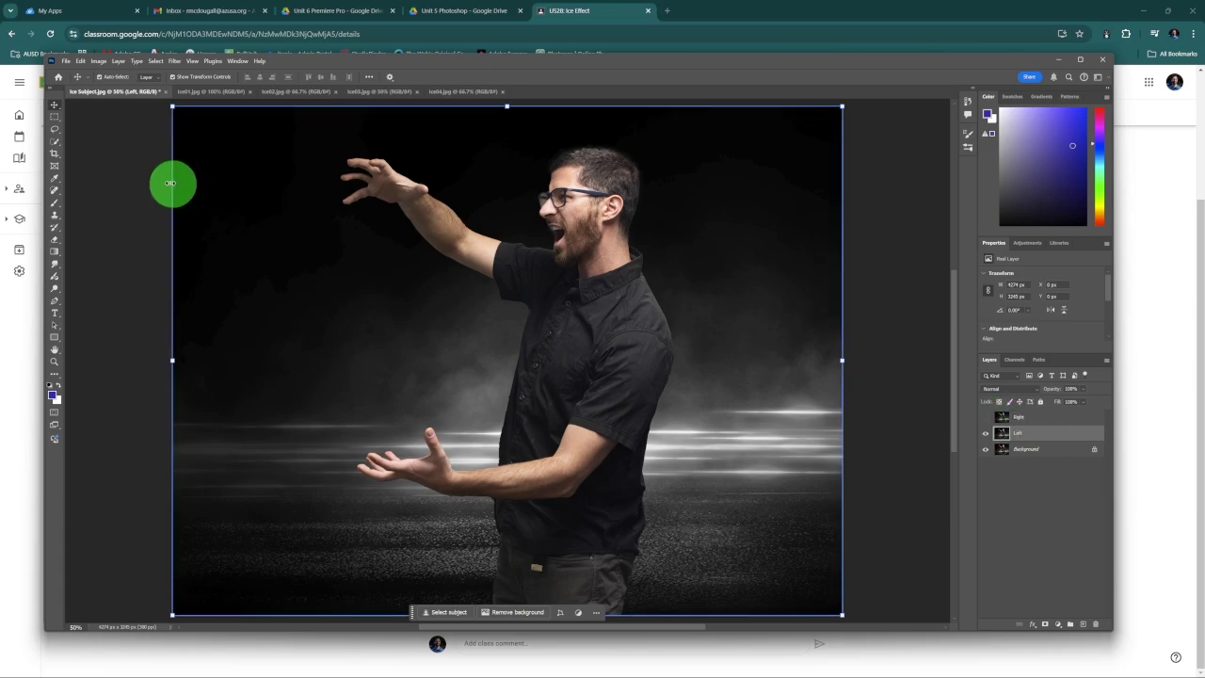
Step: Select the man's lower outstretched arm and hand with Quick Selection and add it as a layer mask on Left
click(55, 142)
mouse_move(573, 456)
mouse_down()
mouse_move(446, 479)
mouse_move(377, 471)
mouse_move(431, 477)
mouse_move(603, 445)
mouse_move(469, 443)
mouse_up()
scroll(398, 470, up, 5)
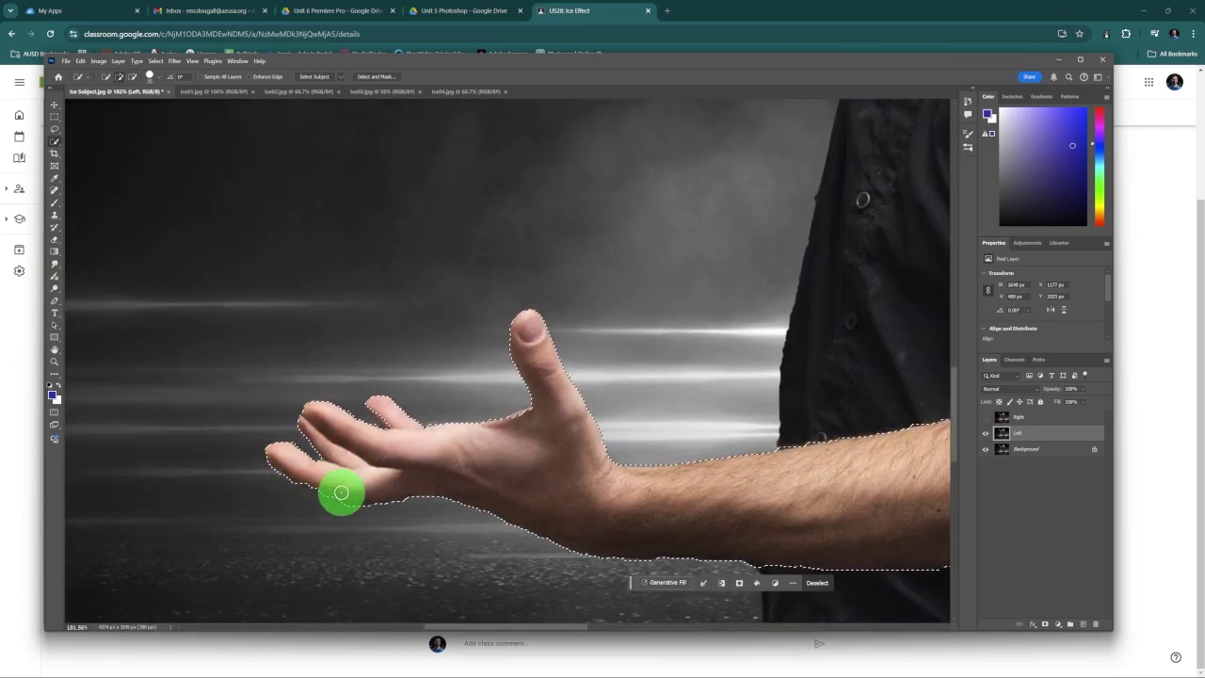
scroll(707, 368, right, 5)
scroll(666, 351, down, 5)
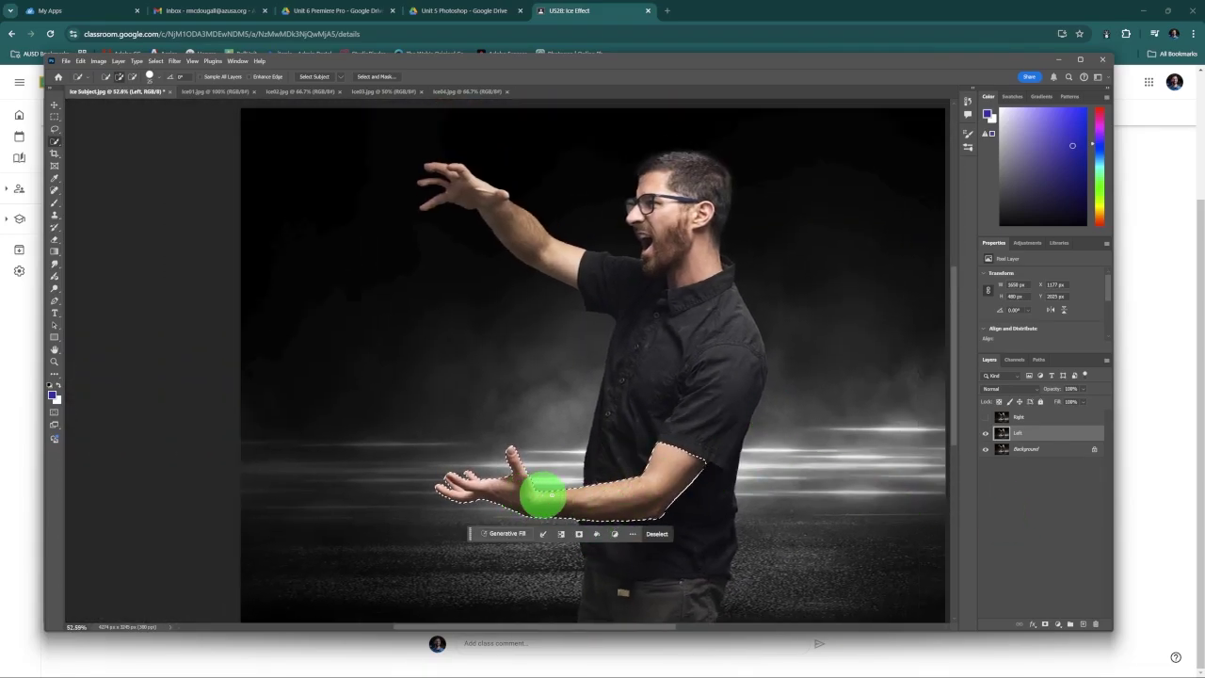
click(1043, 626)
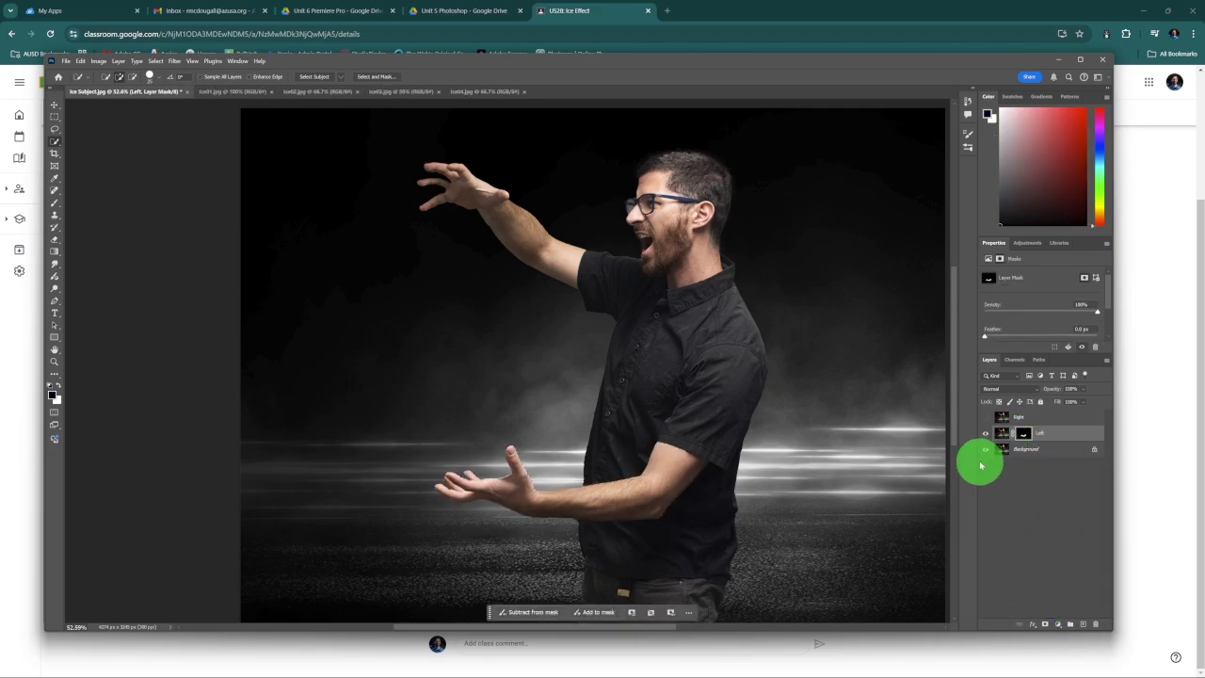
click(56, 106)
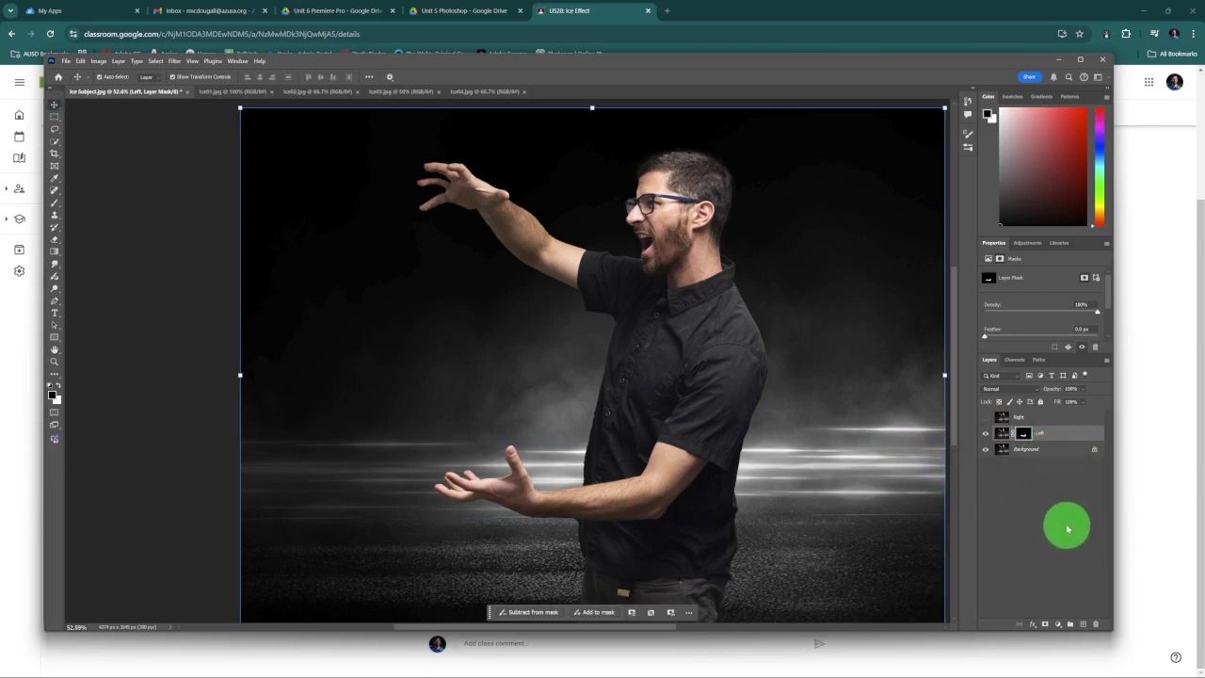
Step: Desaturate the image content of the Left layer rather than its mask
click(1063, 434)
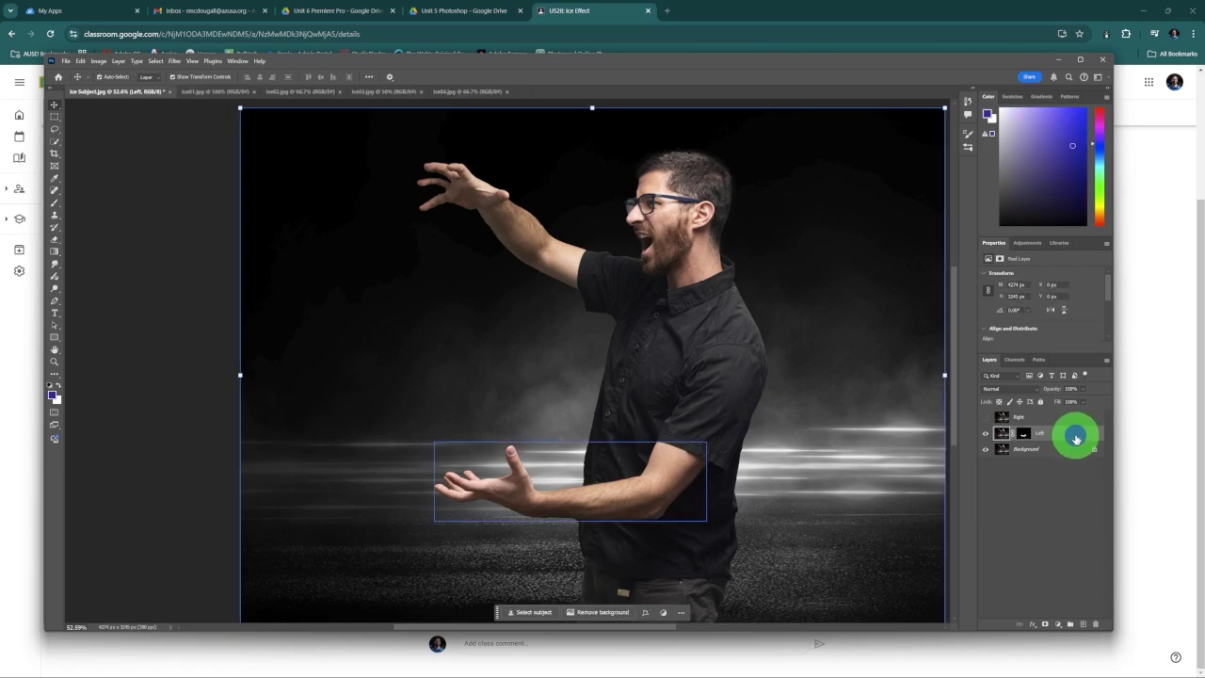
click(1024, 435)
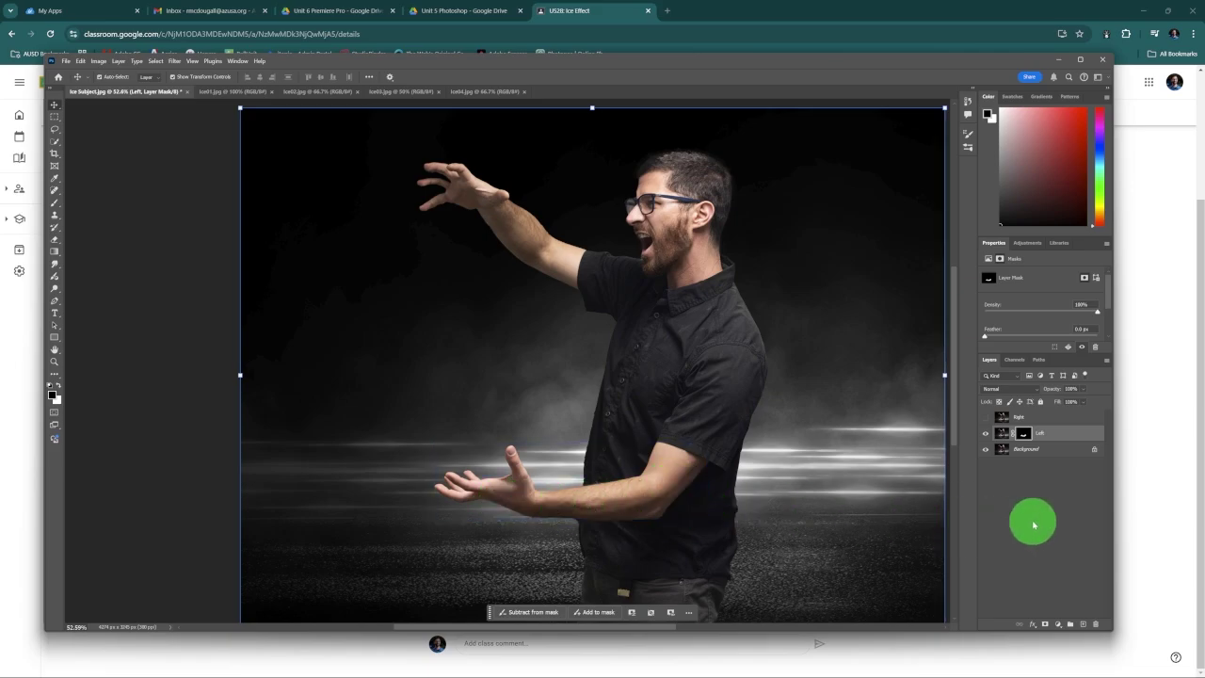
click(1068, 434)
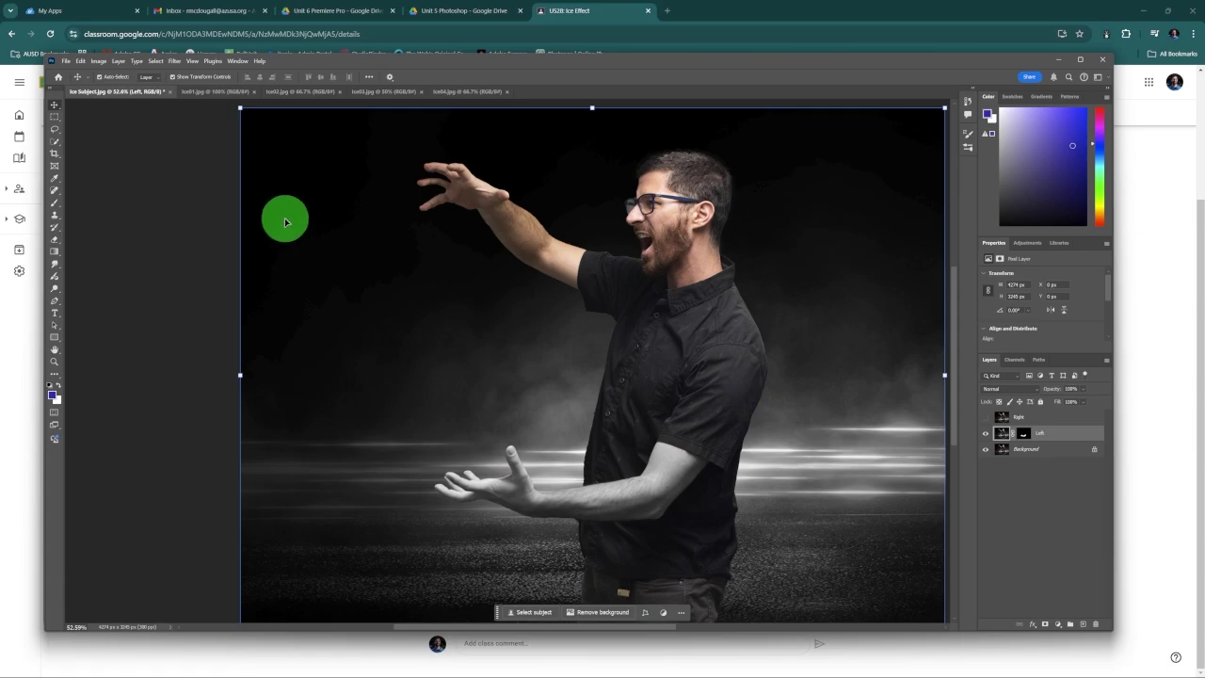
Step: Open the Filter Gallery for the Left layer and choose the Artistic filter Plastic Wrap
drag(282, 217, 251, 217)
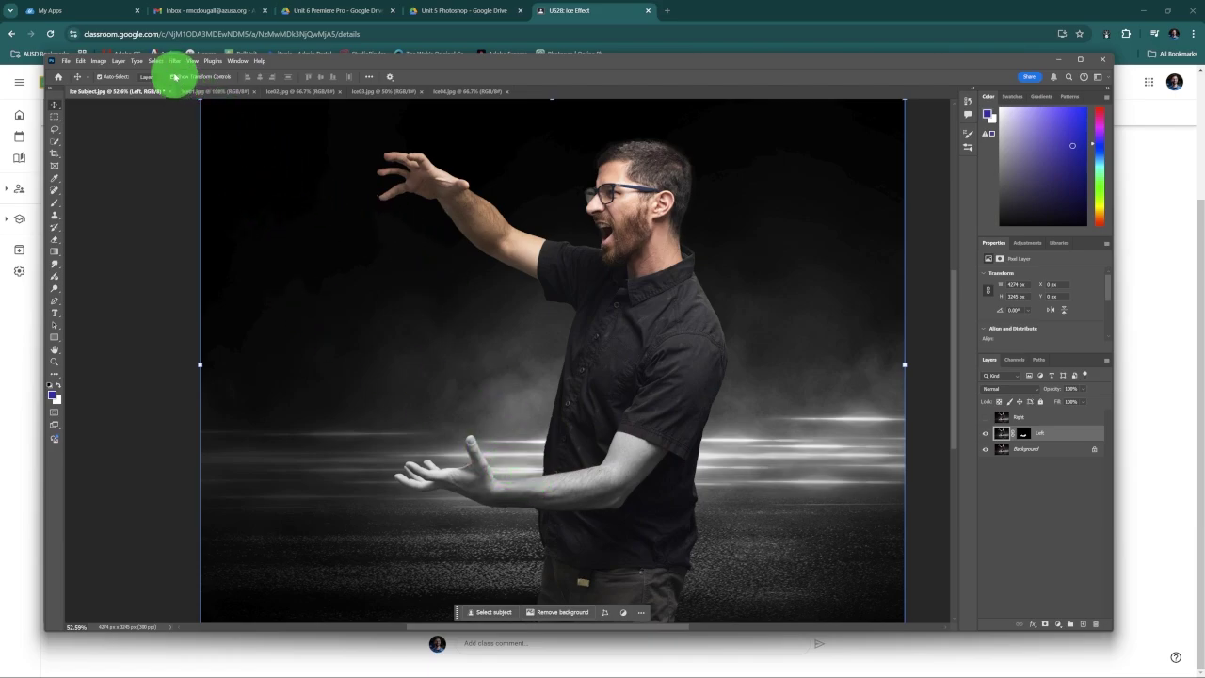
click(173, 61)
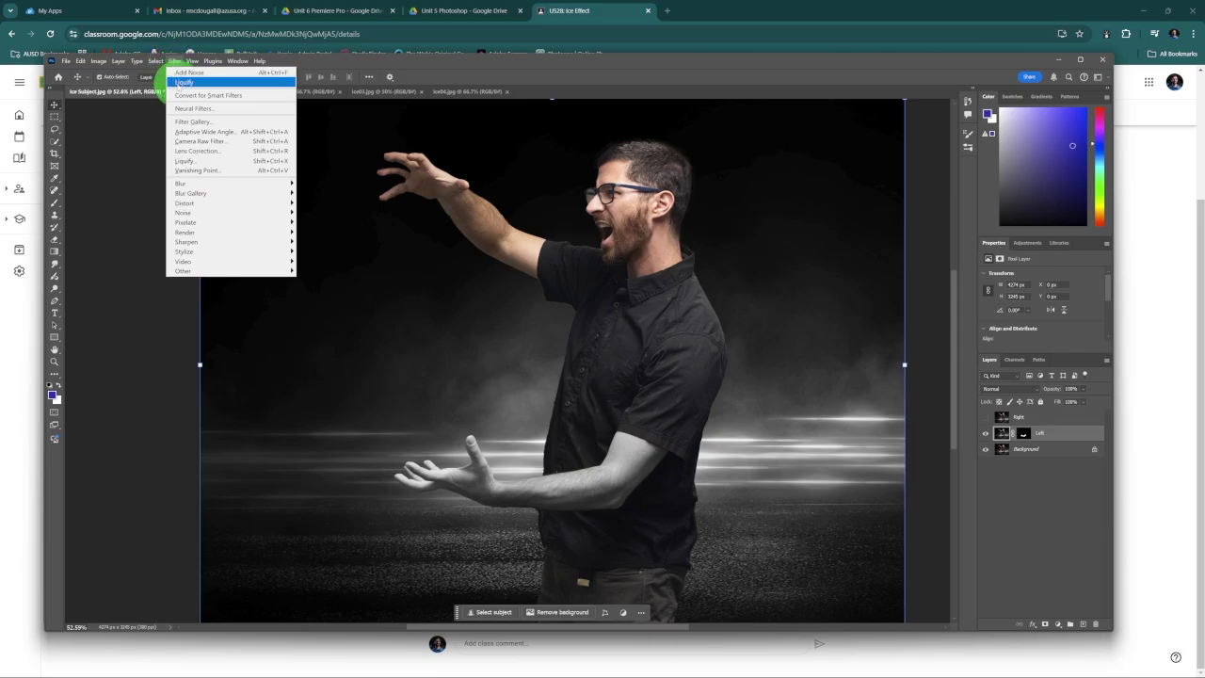
click(193, 124)
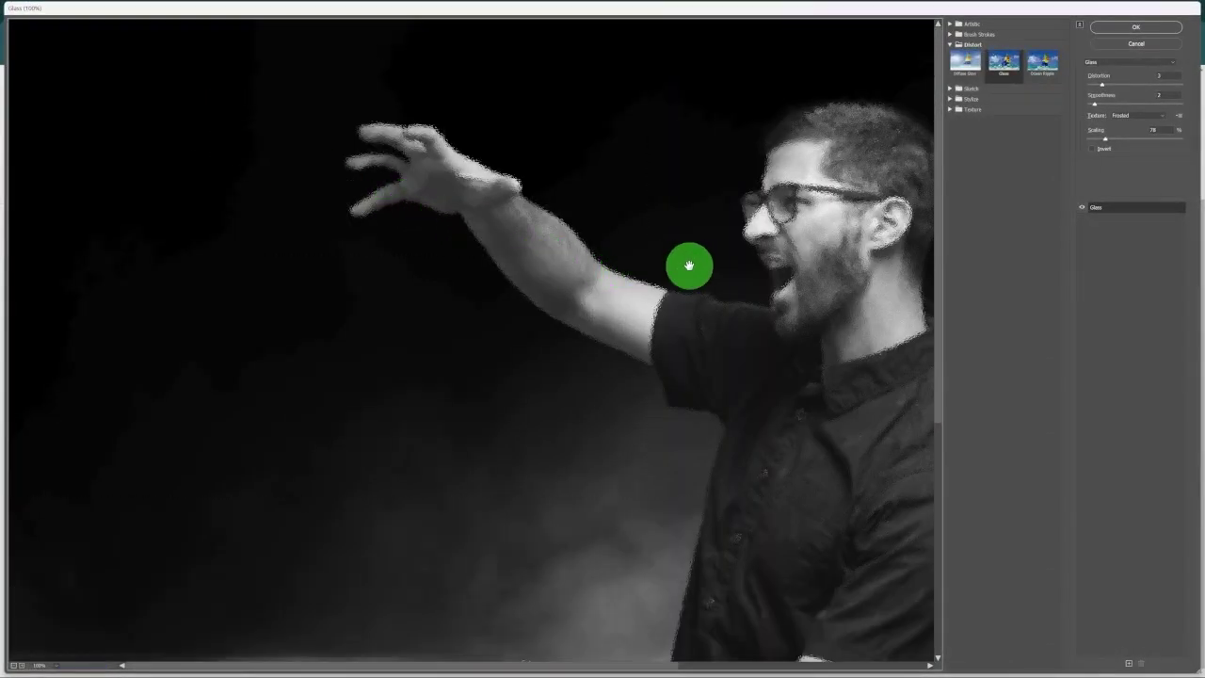
click(950, 24)
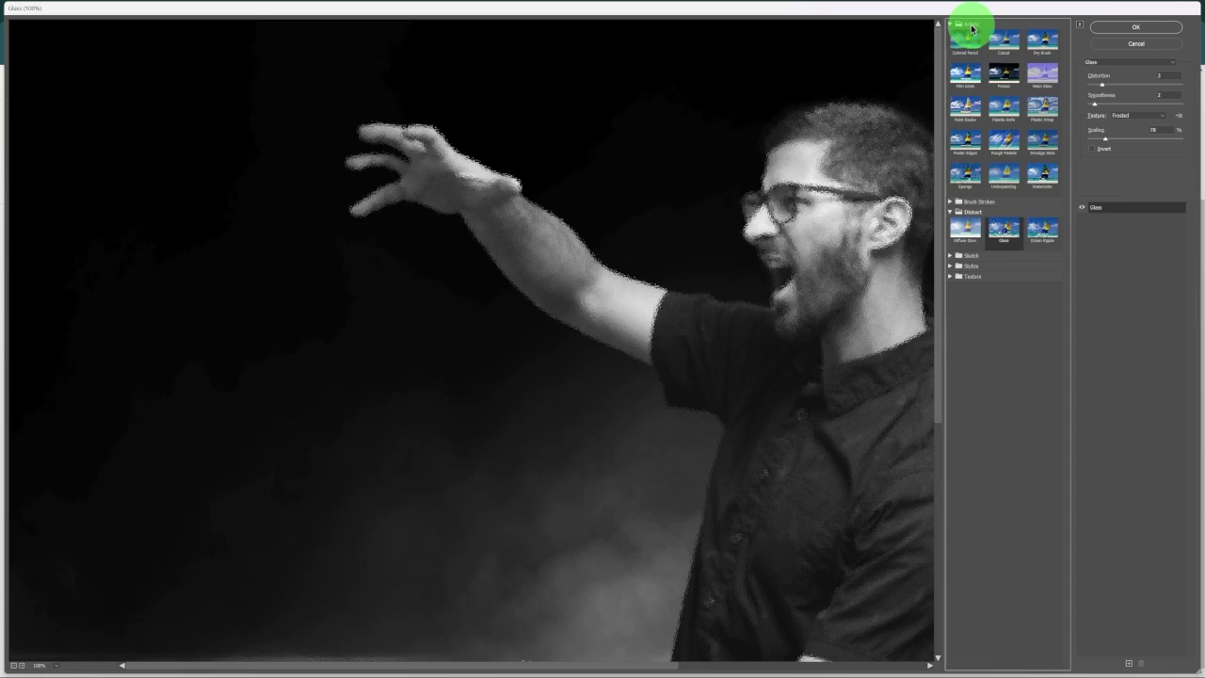
click(1040, 105)
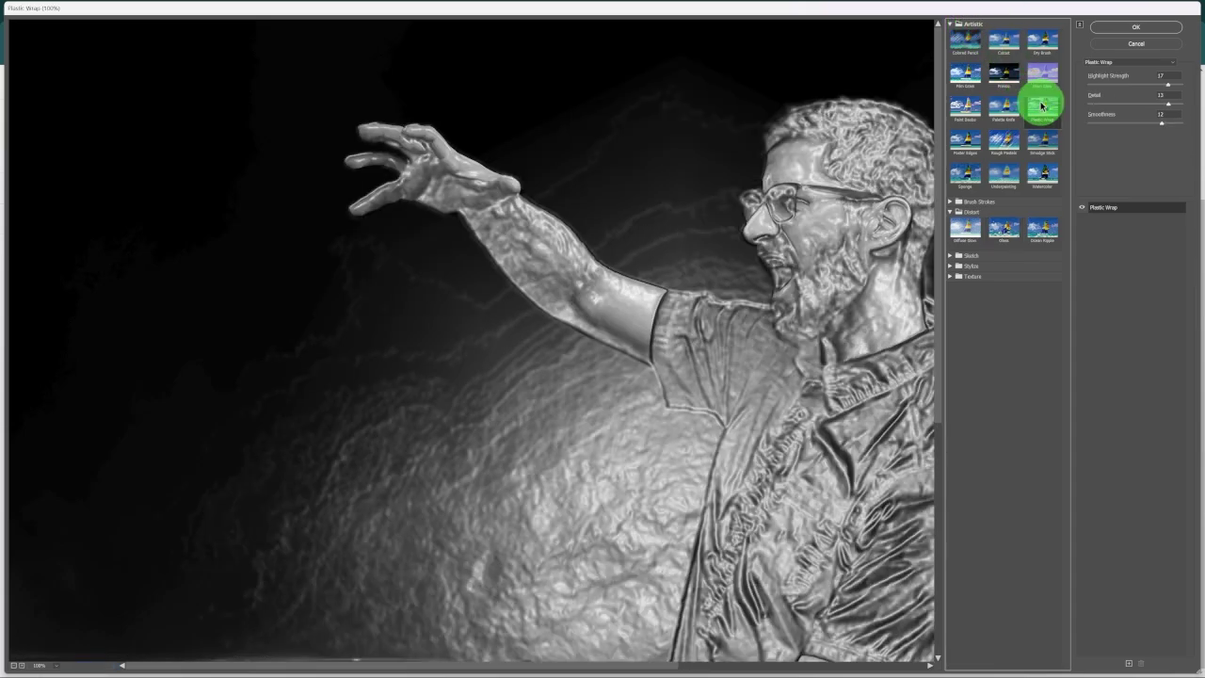
drag(825, 242, 612, 246)
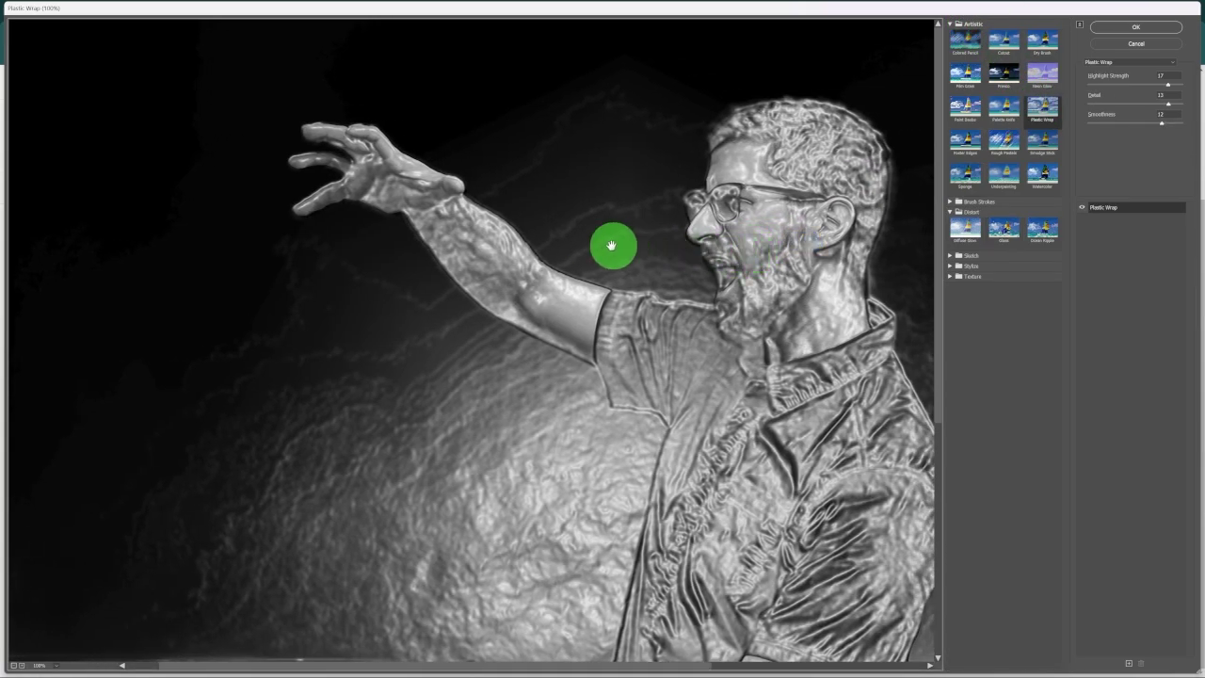
Step: Set Plastic Wrap's Highlight Strength to 18, adjust its Smoothness, and apply the filter to the Left layer
double_click(1158, 75)
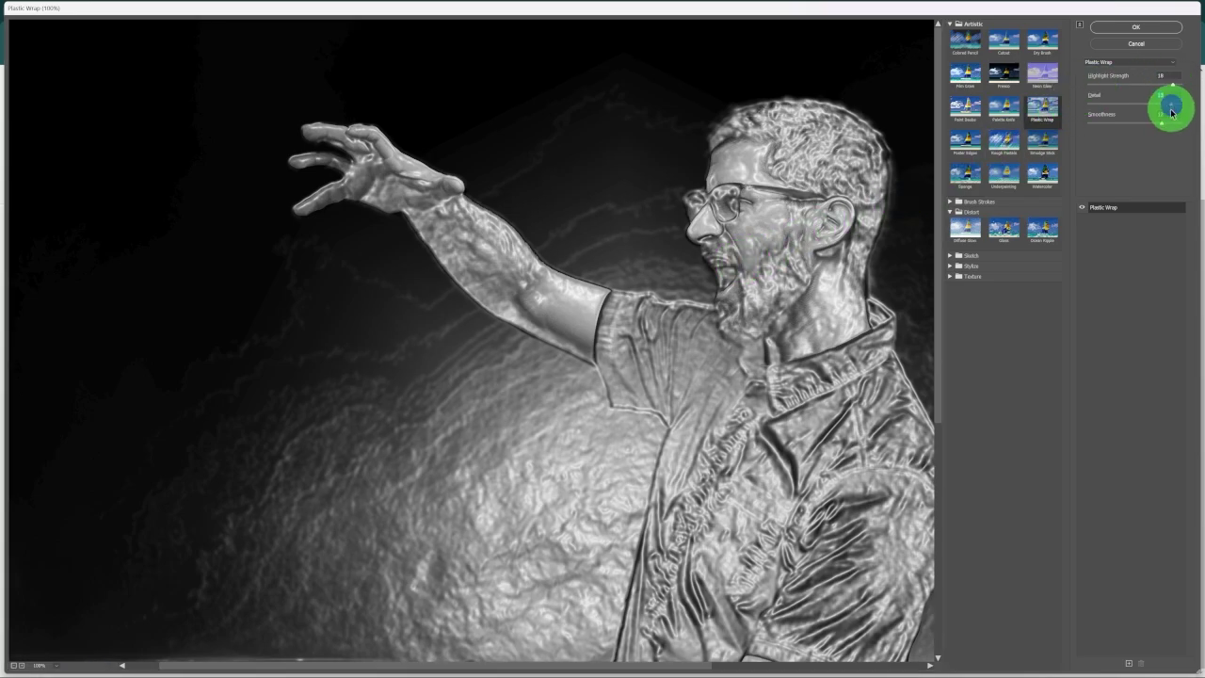
key(Tab)
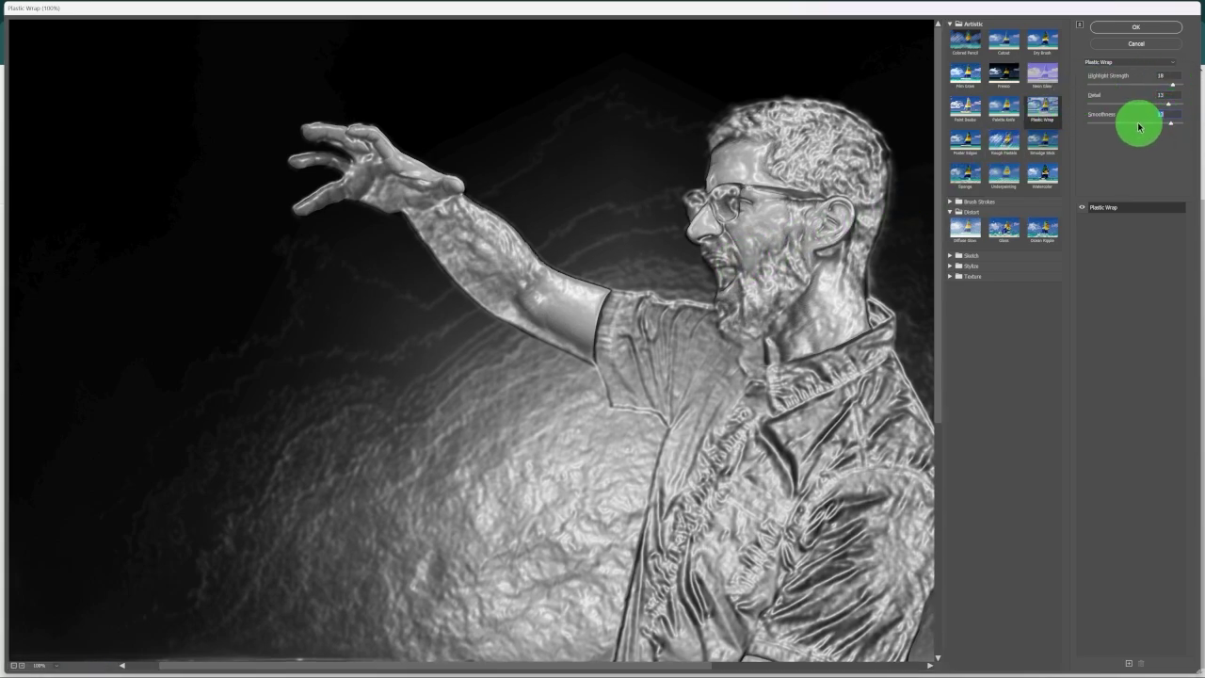
text(7)
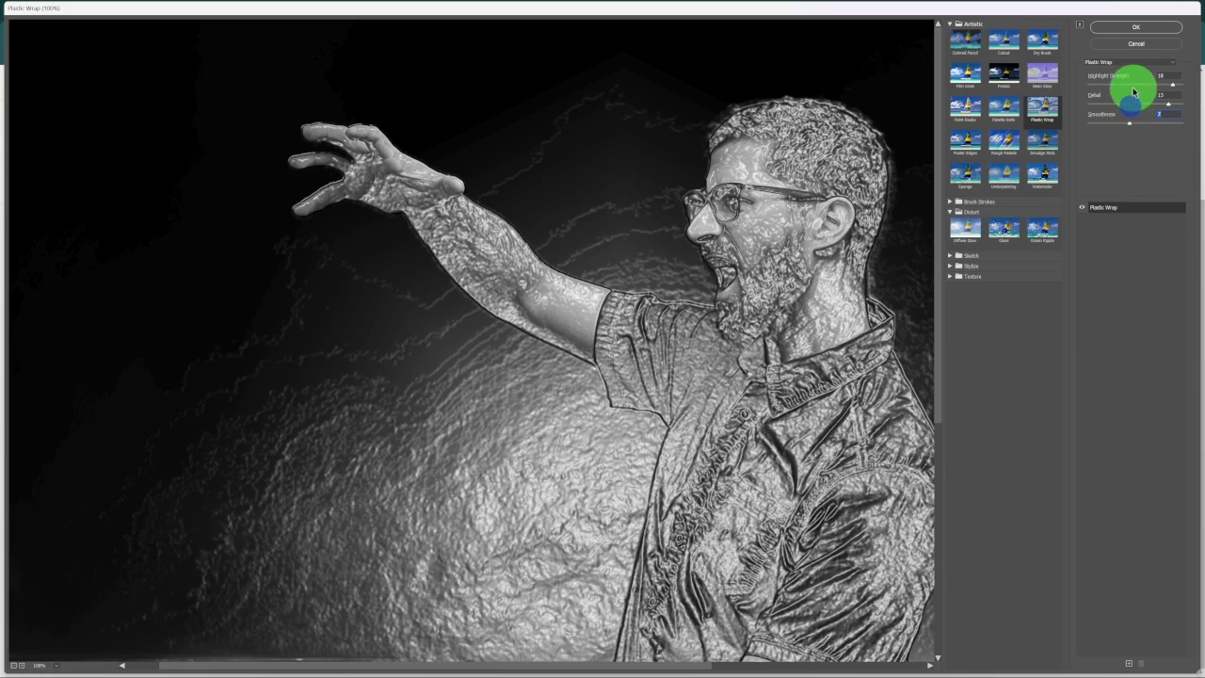
click(1165, 124)
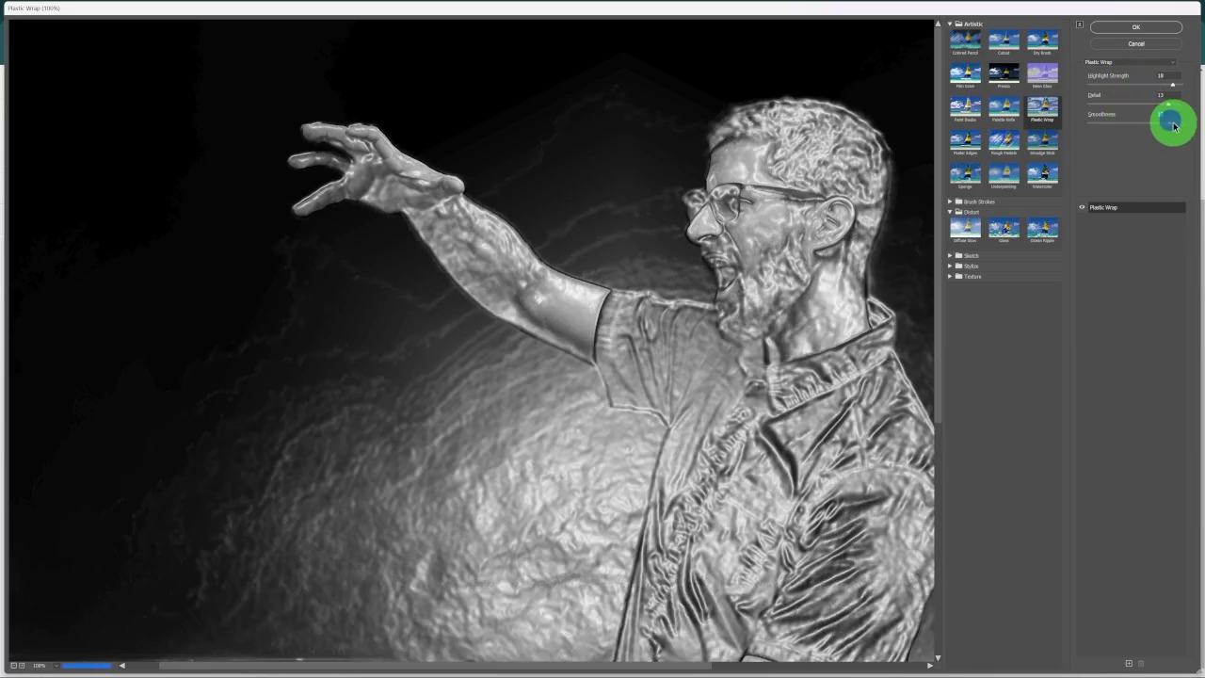
click(1144, 44)
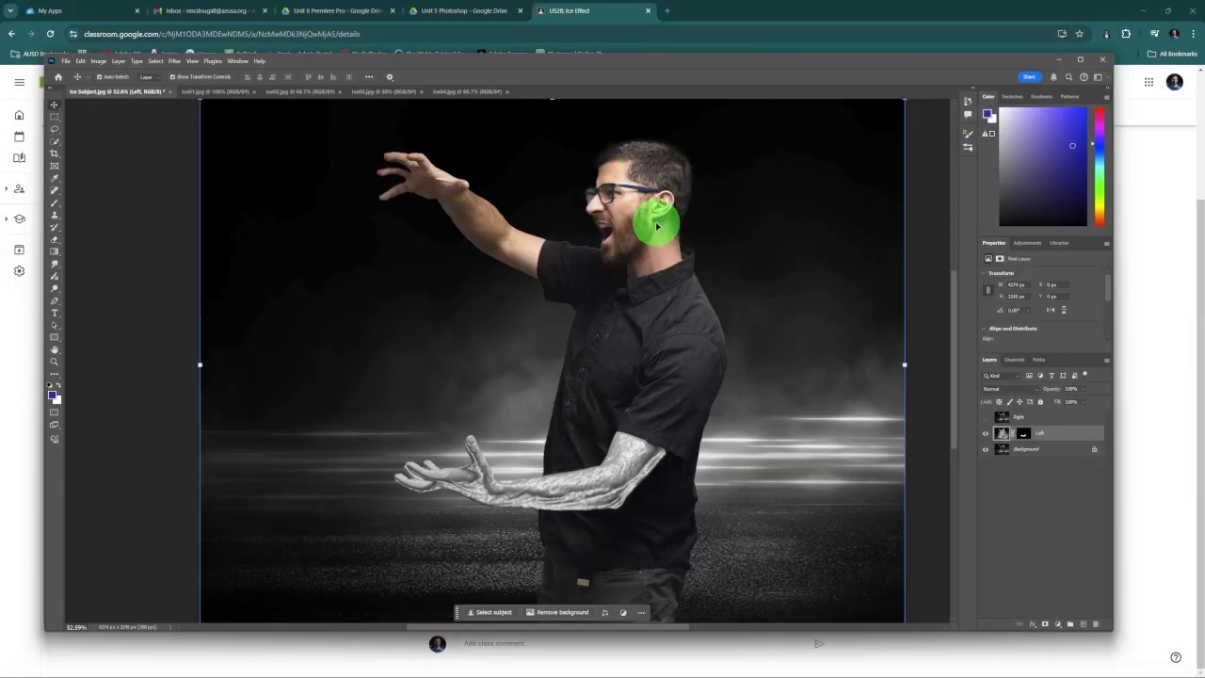
Step: Compare the arm with the Left layer hidden and shown, and invert that layer's image
click(1002, 434)
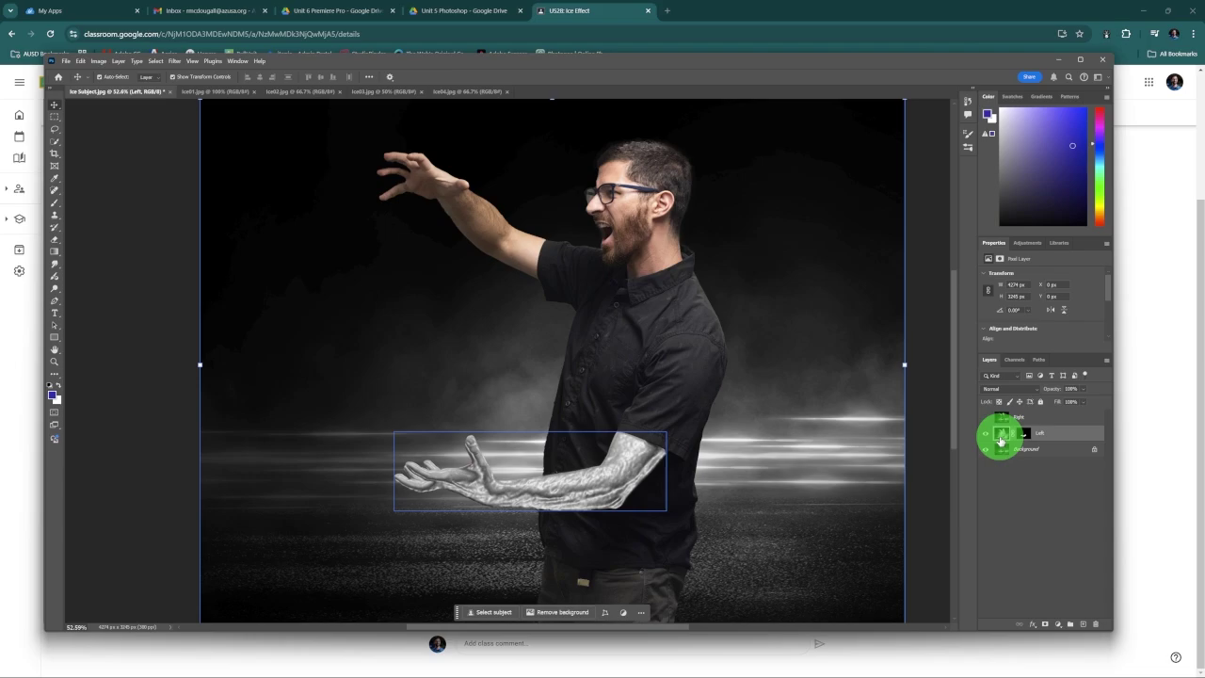
click(985, 433)
click(985, 433)
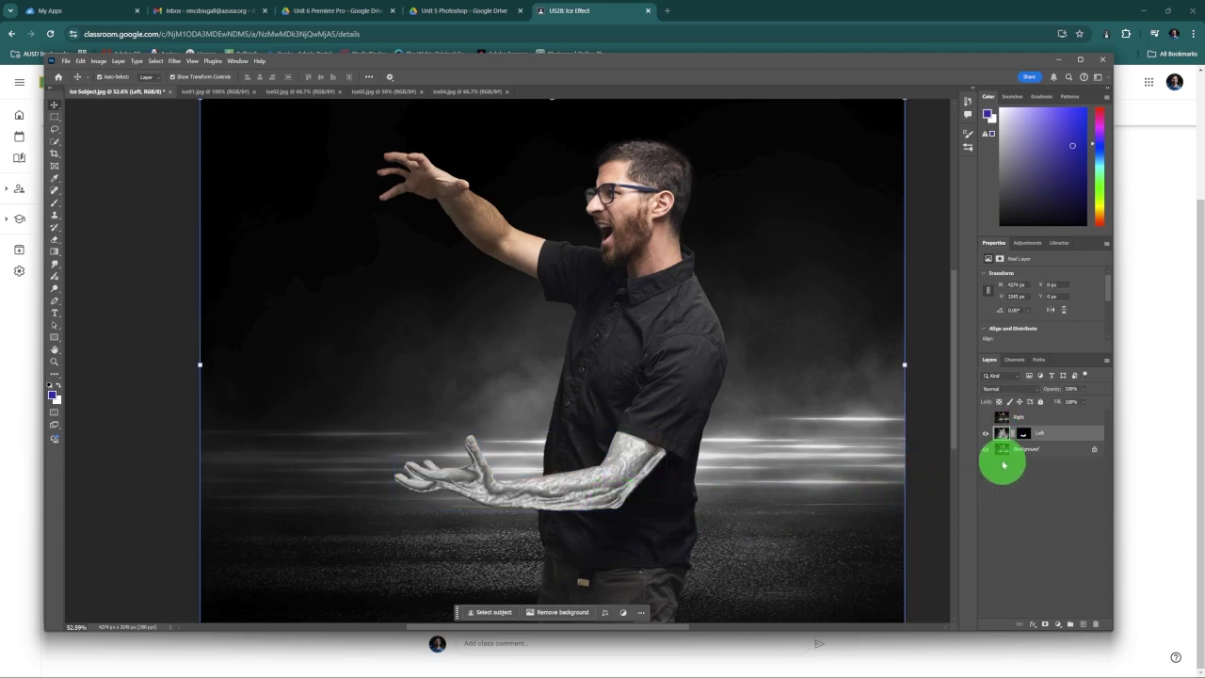
click(1074, 439)
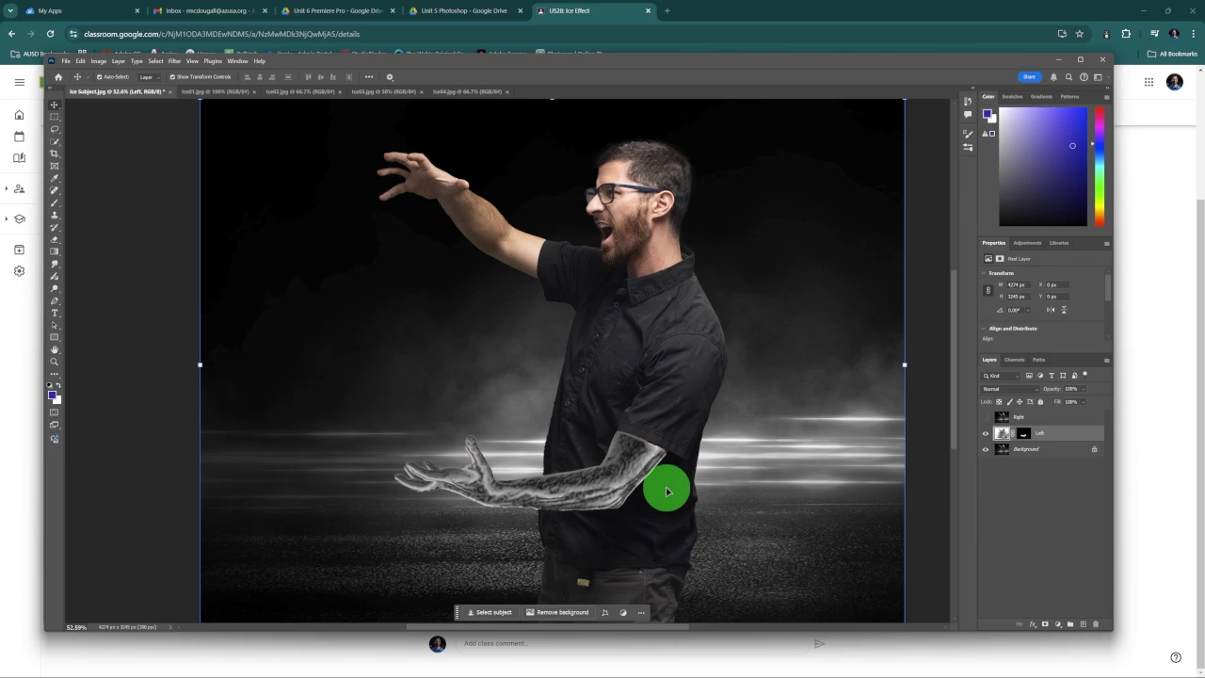
click(1065, 508)
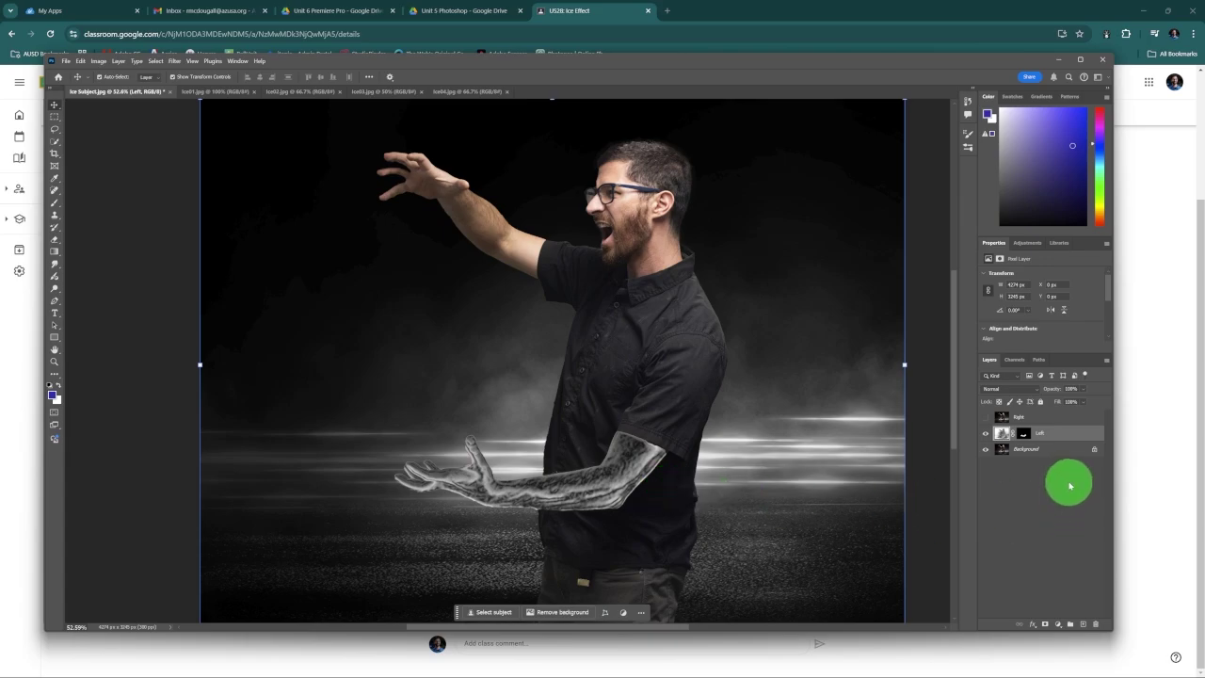
Step: Set the Left layer's blend mode to Screen
click(1034, 389)
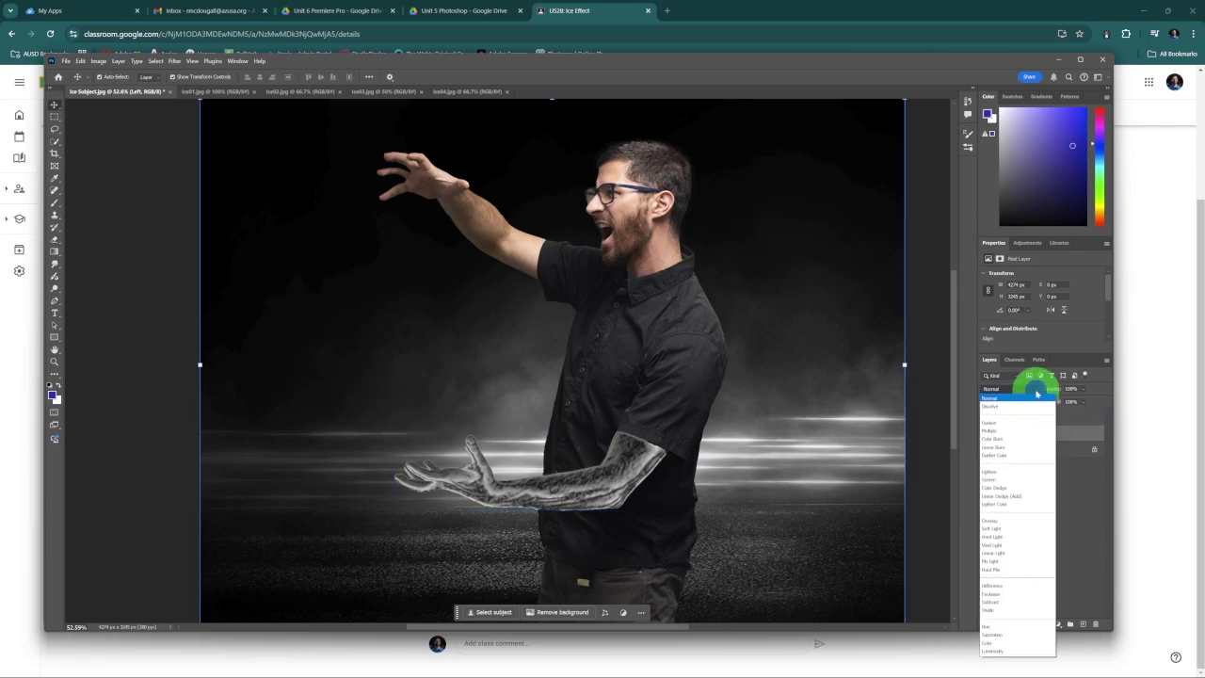
click(1025, 480)
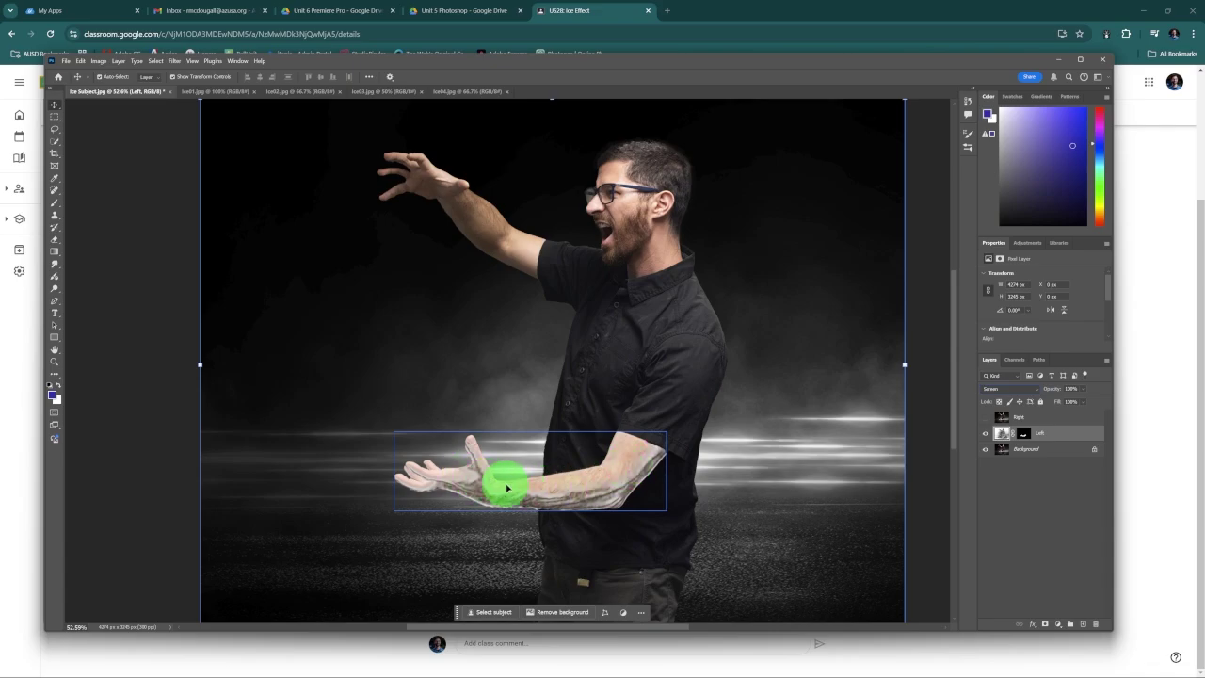
click(1071, 435)
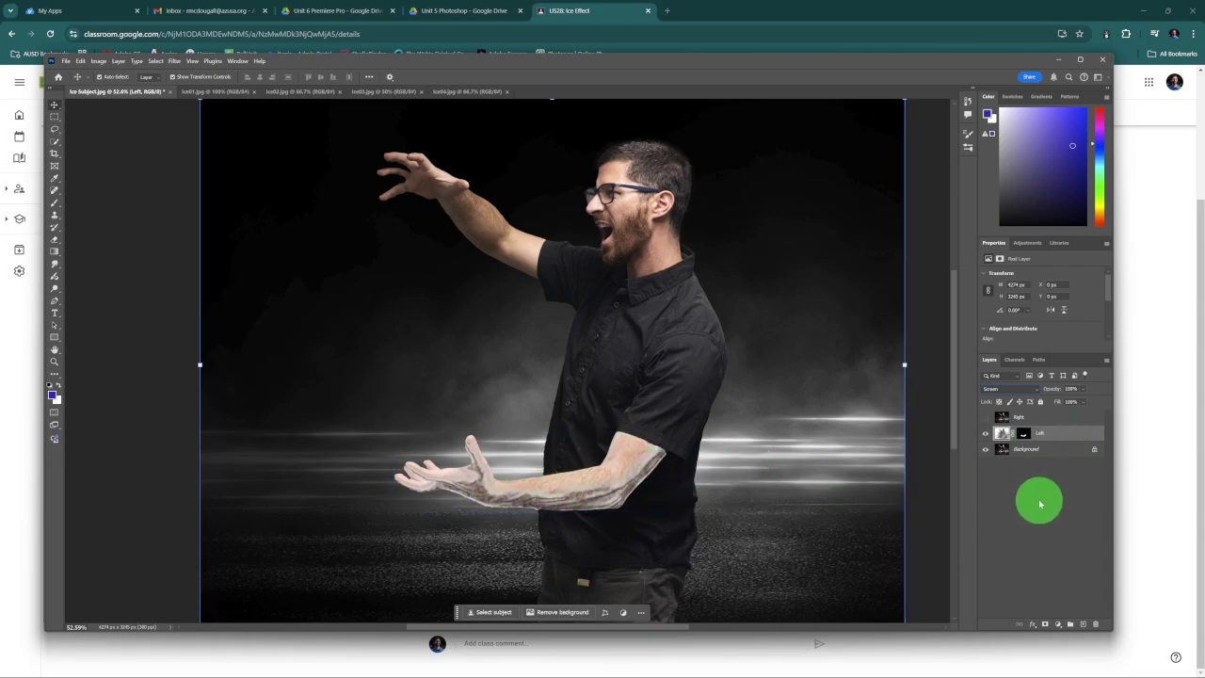
Step: Add a Hue/Saturation adjustment layer above the Left layer and enable Colorize
click(1057, 624)
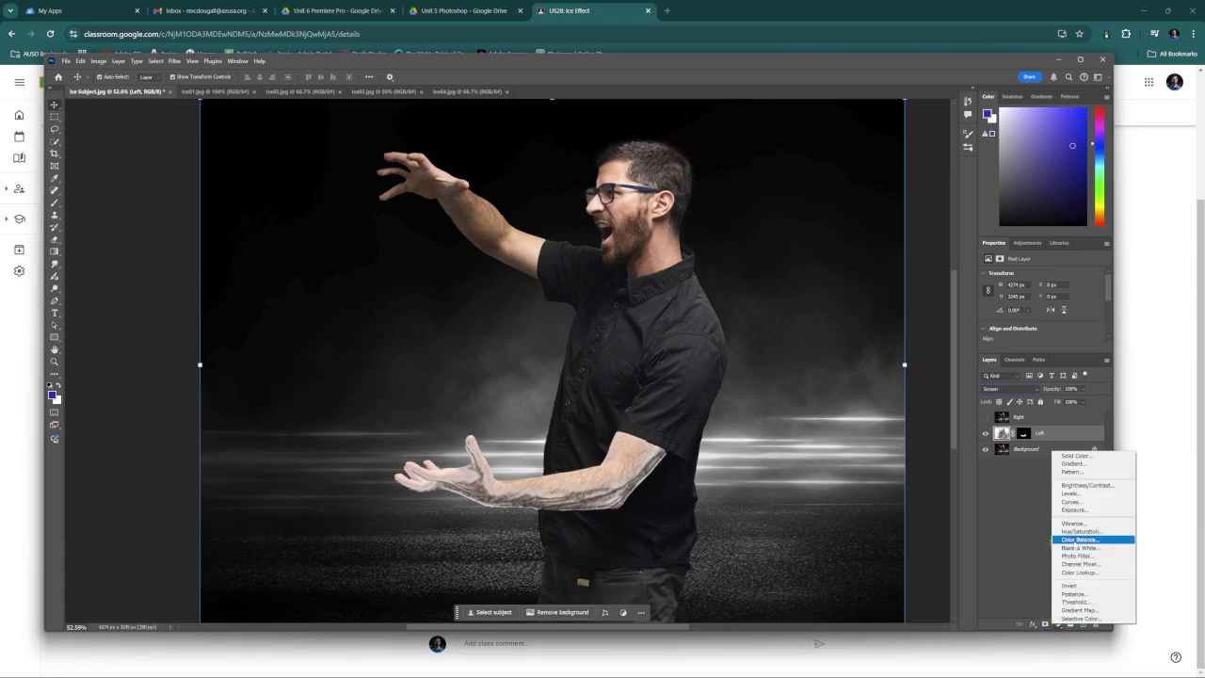
click(1078, 531)
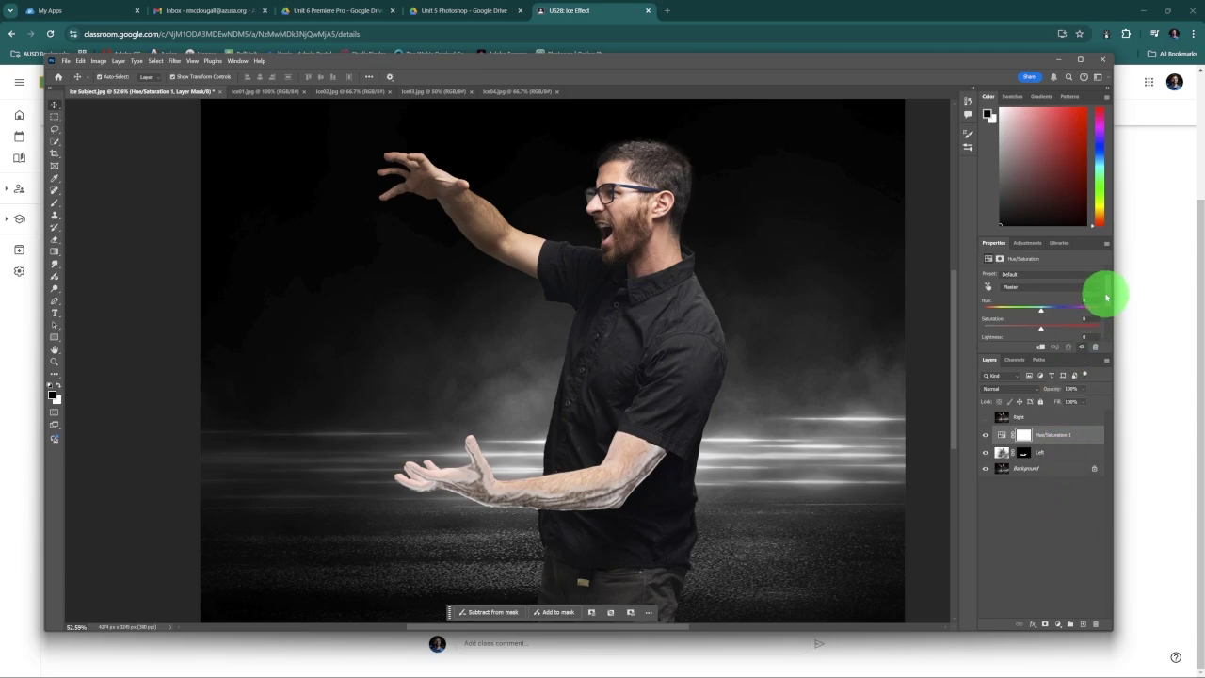
drag(1106, 293, 1109, 310)
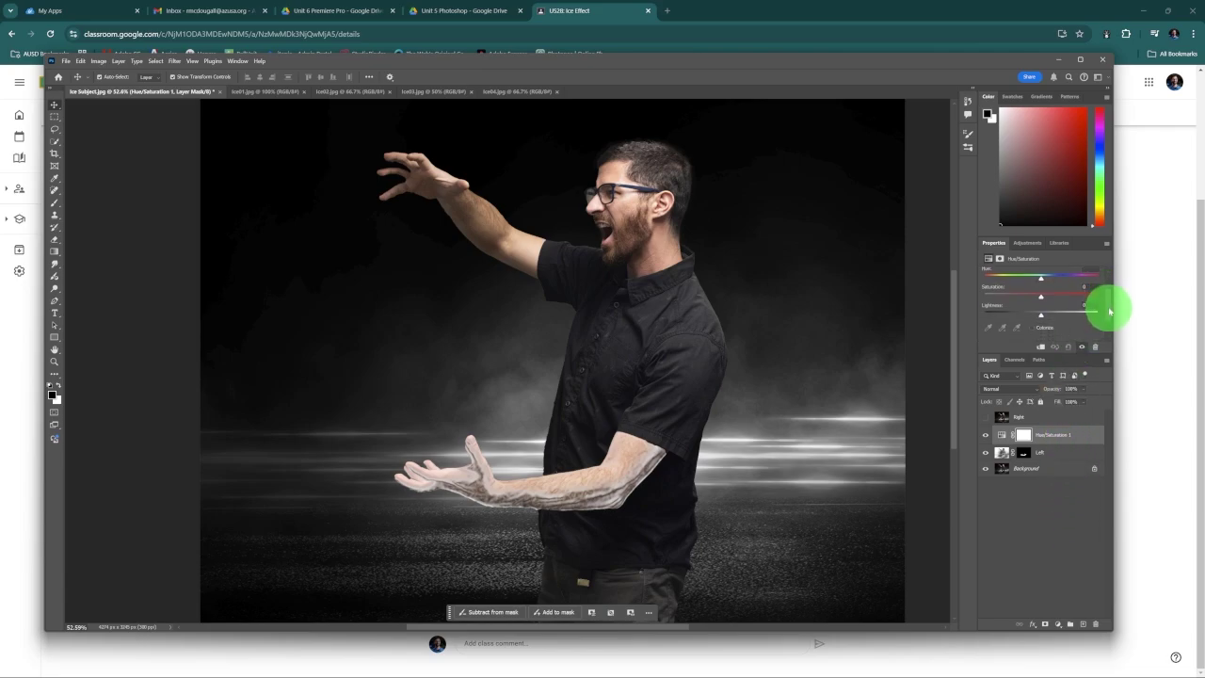
click(1033, 328)
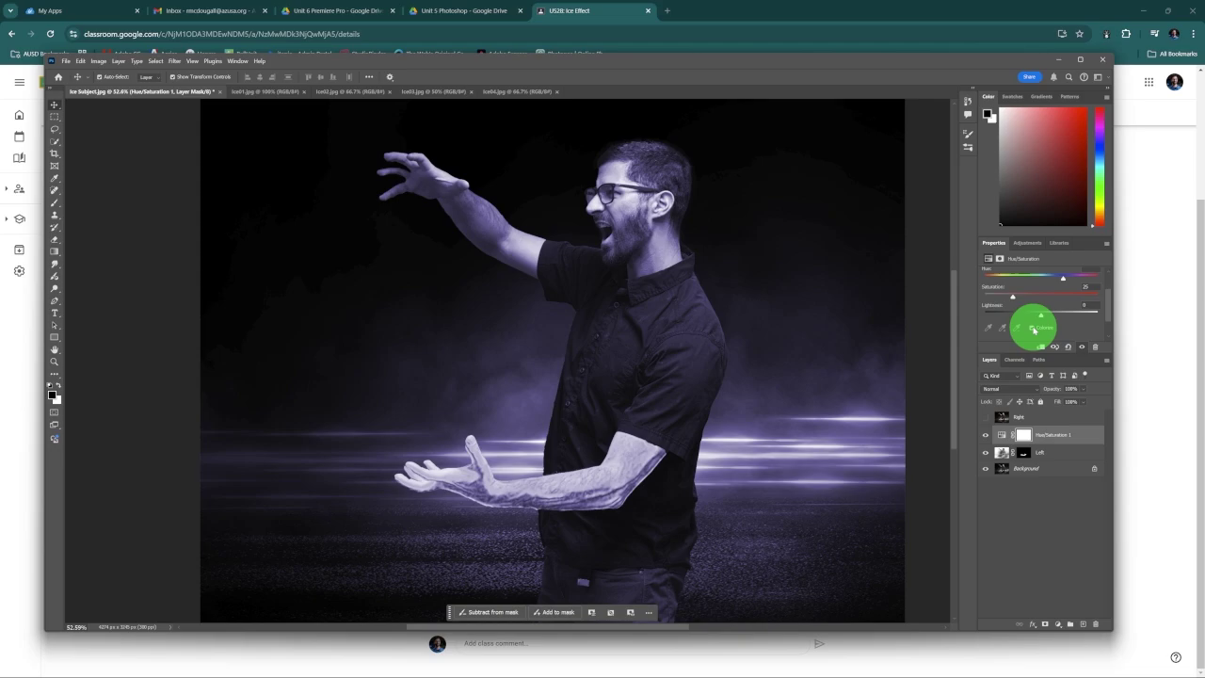
Step: Set the Hue/Saturation adjustment's Saturation to 49 and its Hue to 216 for an icy blue tint
click(1041, 298)
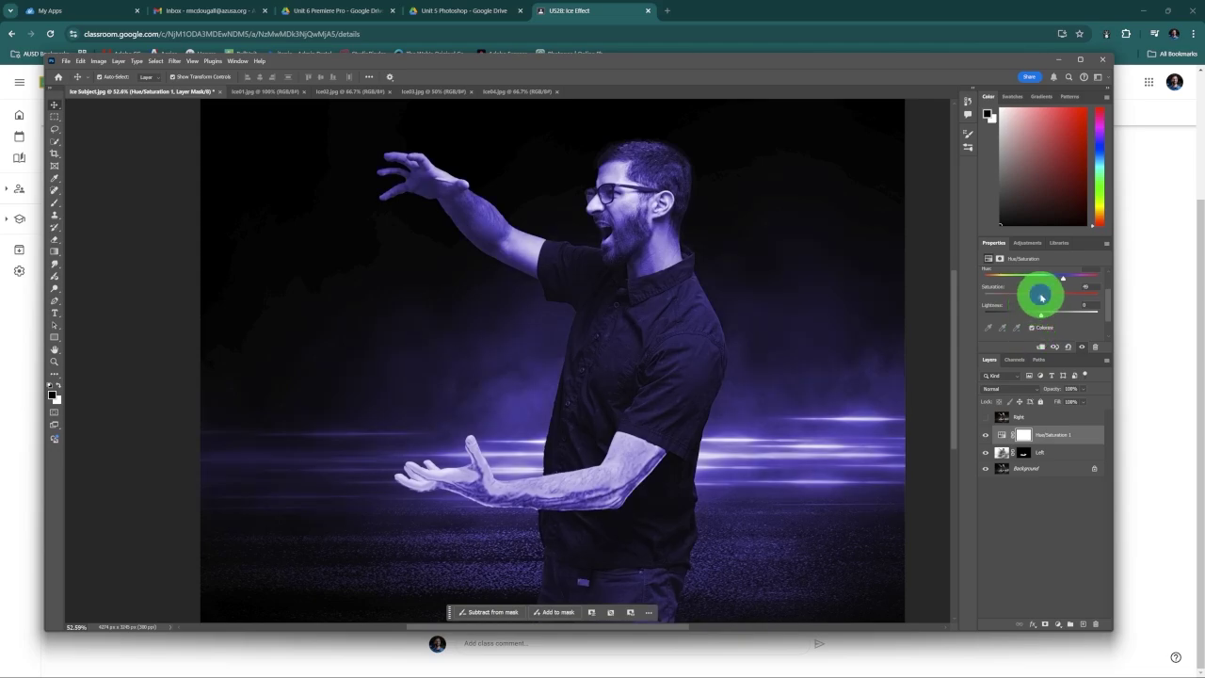
click(1063, 281)
drag(1064, 280, 1057, 280)
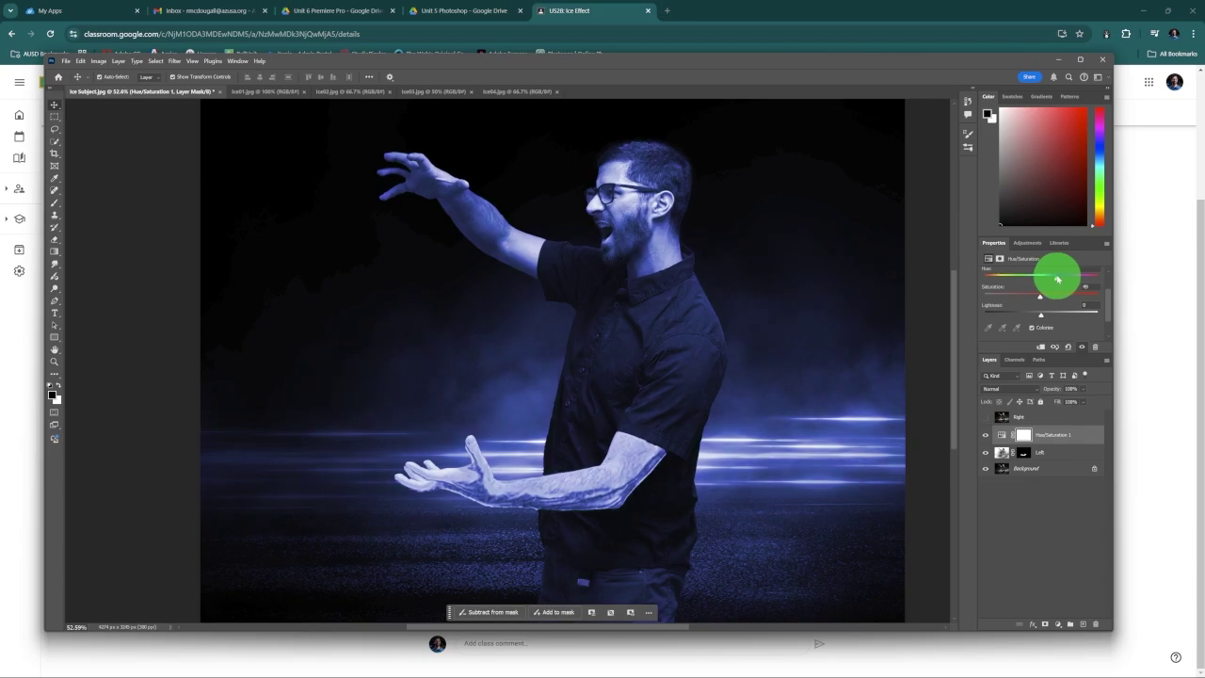
mouse_move(1057, 279)
mouse_down()
mouse_move(1026, 279)
mouse_move(1051, 277)
mouse_up()
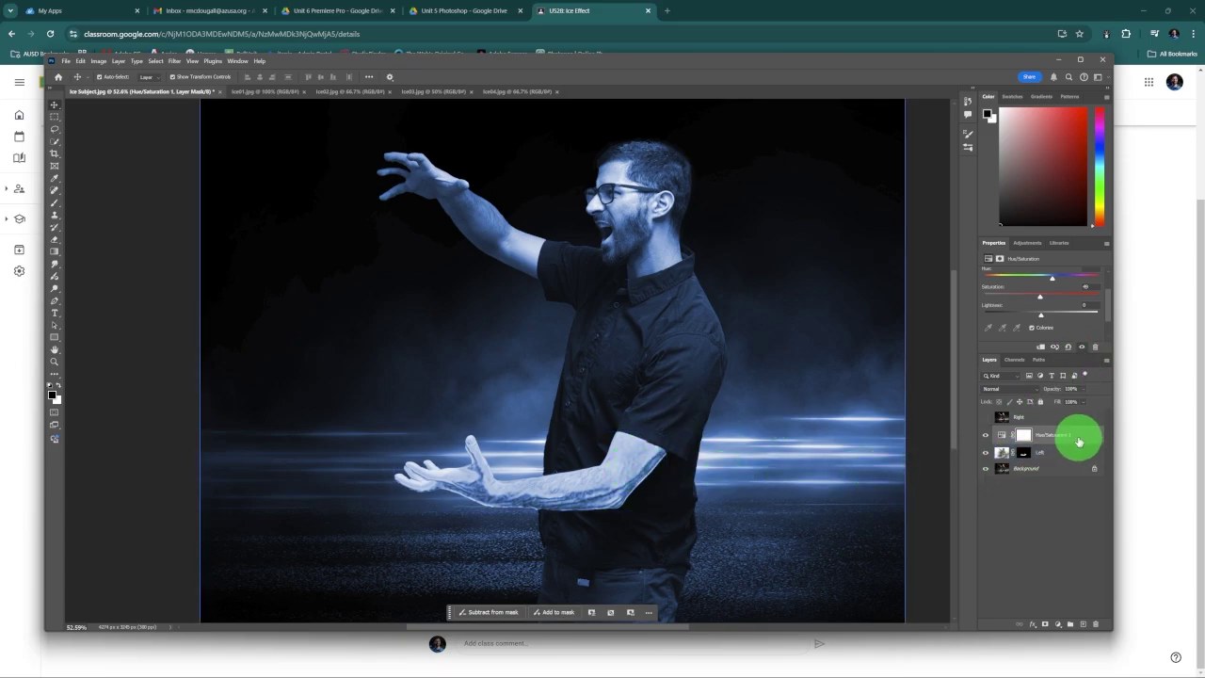
Step: Create a clipping mask so the Hue/Saturation adjustment affects only the Left layer
double_click(1059, 436)
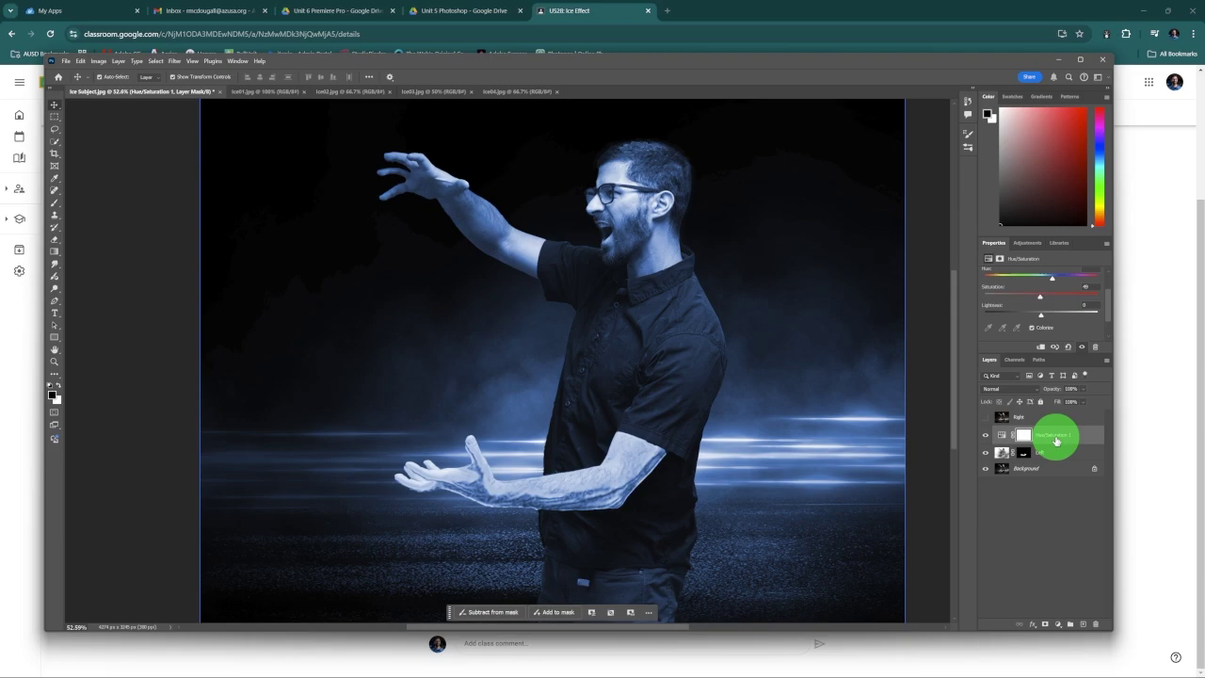
key(Return)
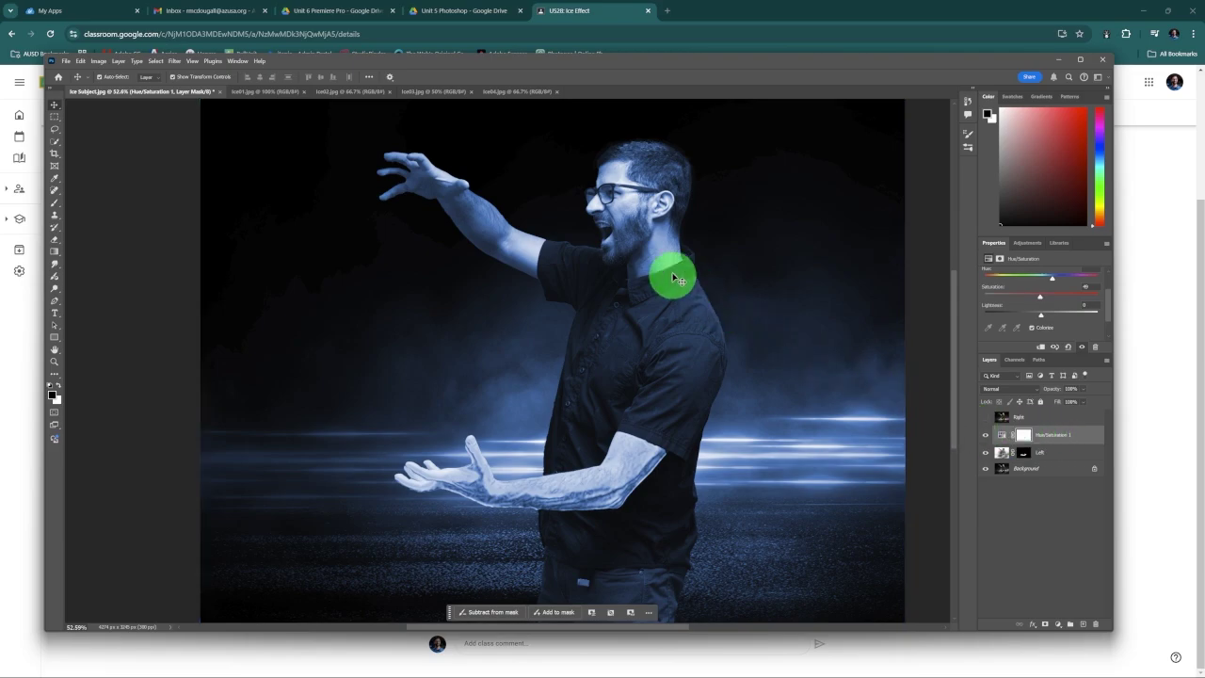
click(119, 61)
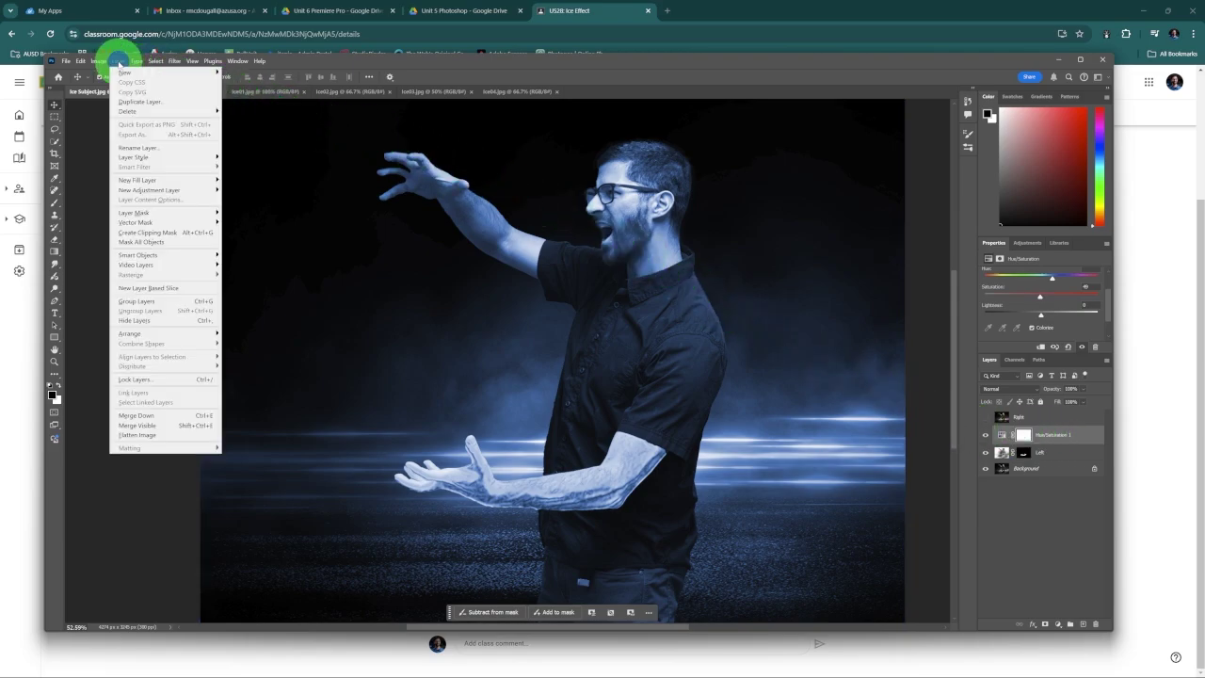
click(150, 232)
click(635, 472)
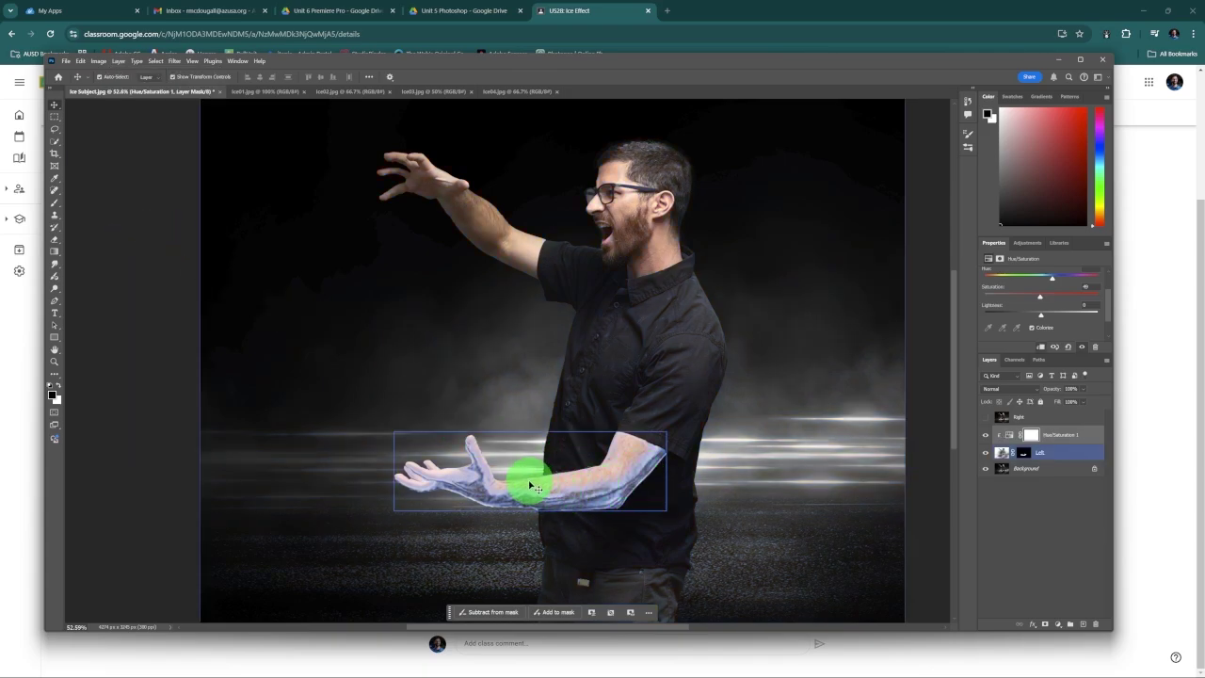
click(874, 526)
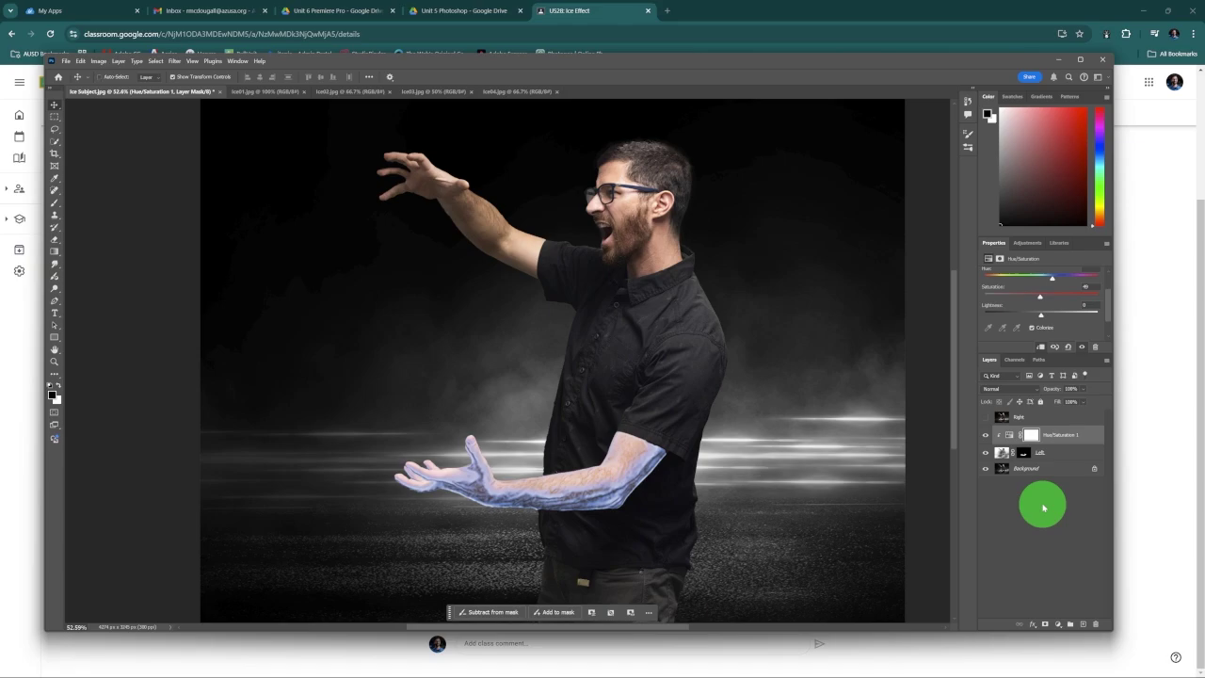
Step: Release the Hue/Saturation adjustment's clipping mask and clip it to the Left layer again
key(ctrl+alt+g)
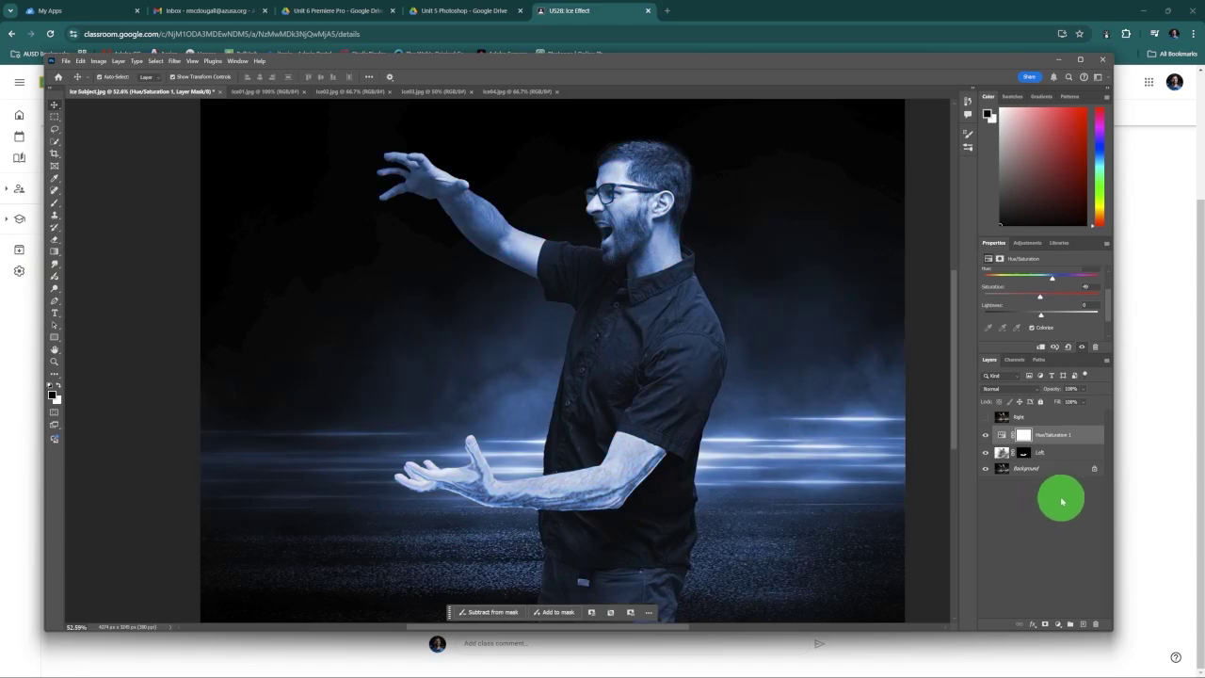
click(117, 60)
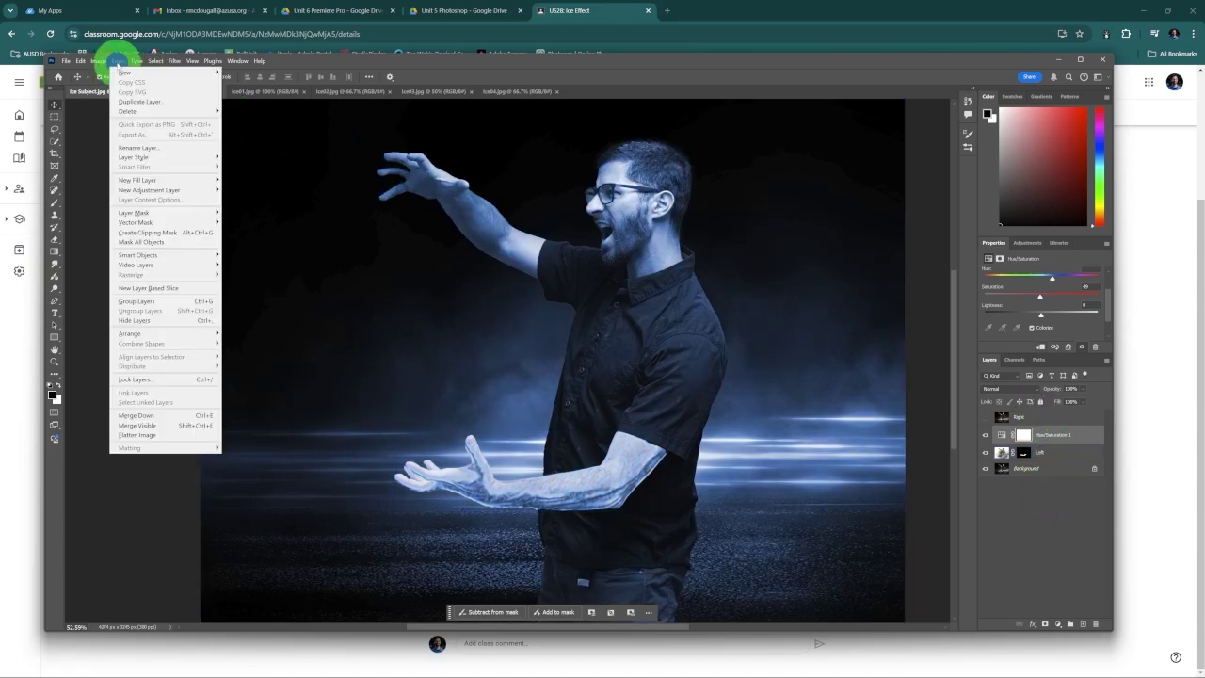
click(1045, 517)
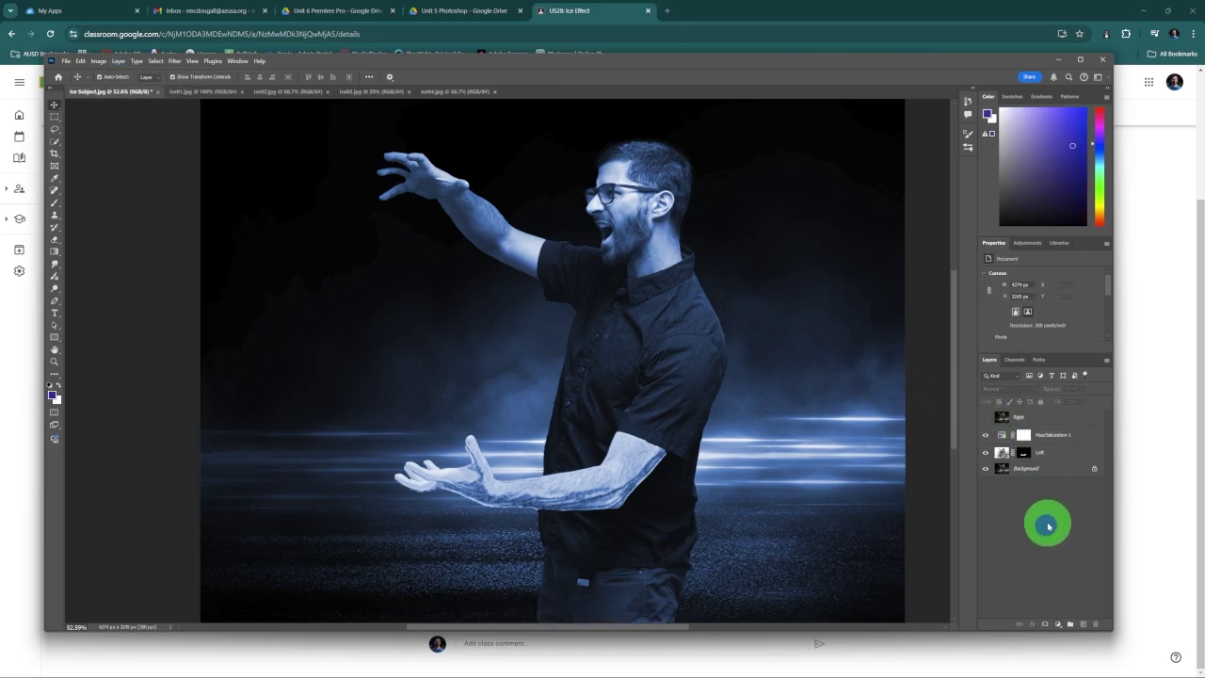
click(1064, 434)
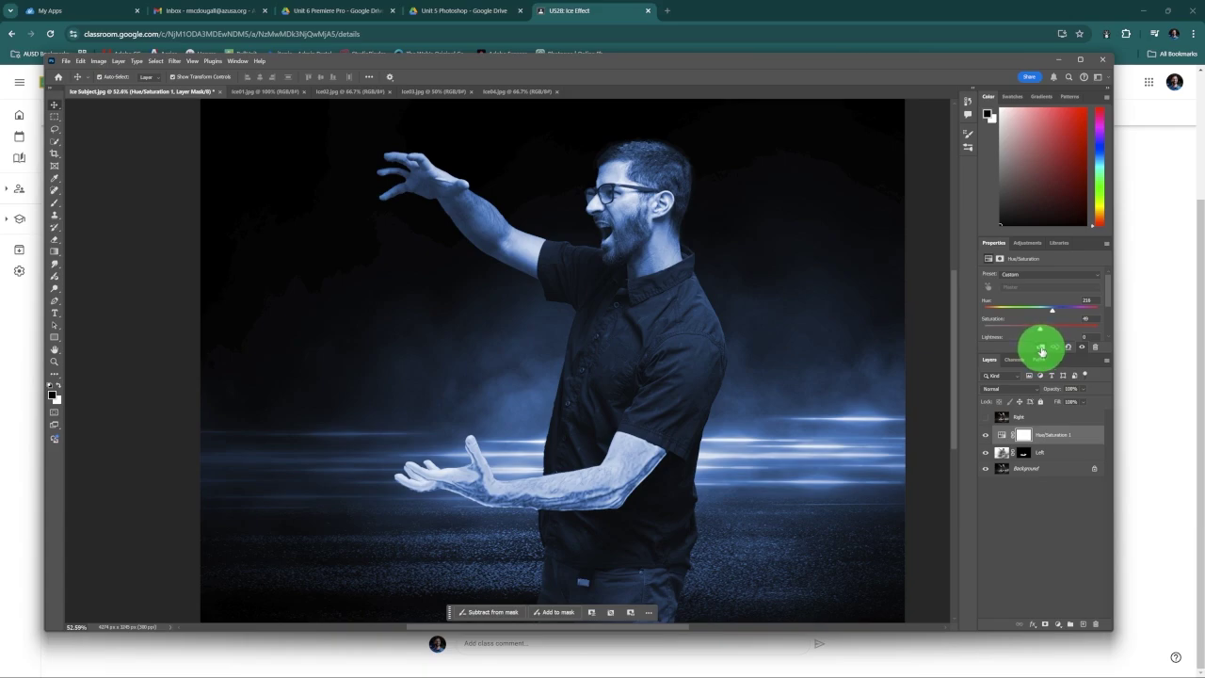
click(1040, 350)
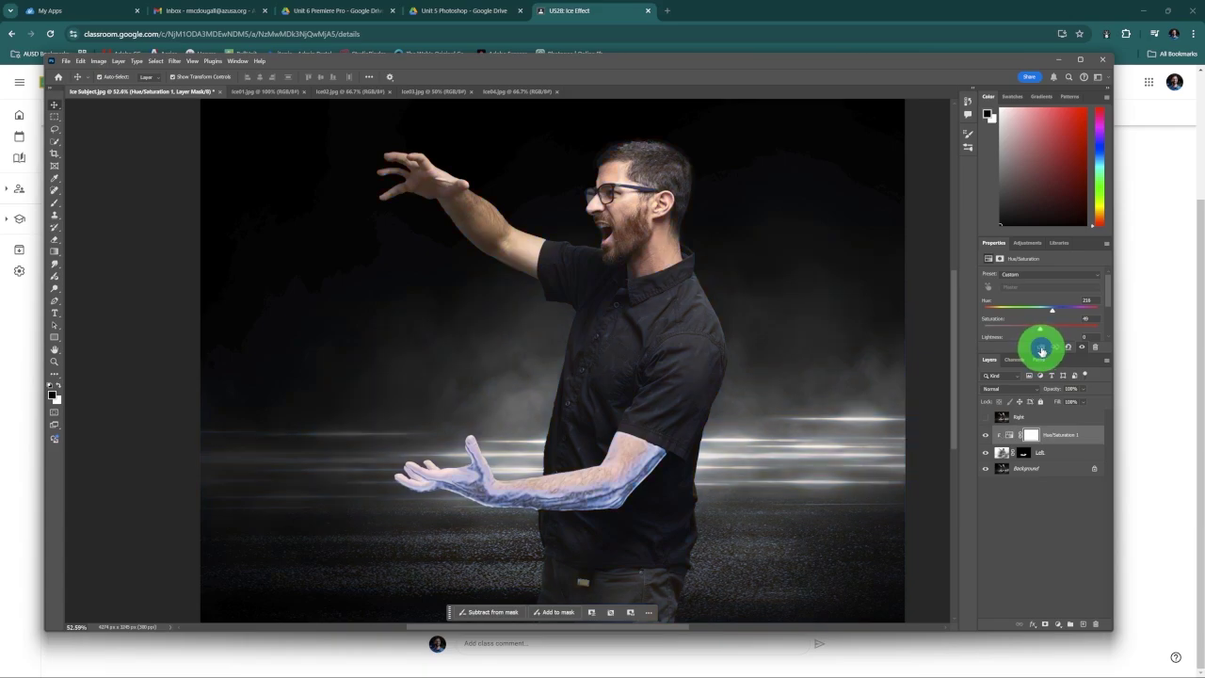
click(1002, 451)
click(1019, 538)
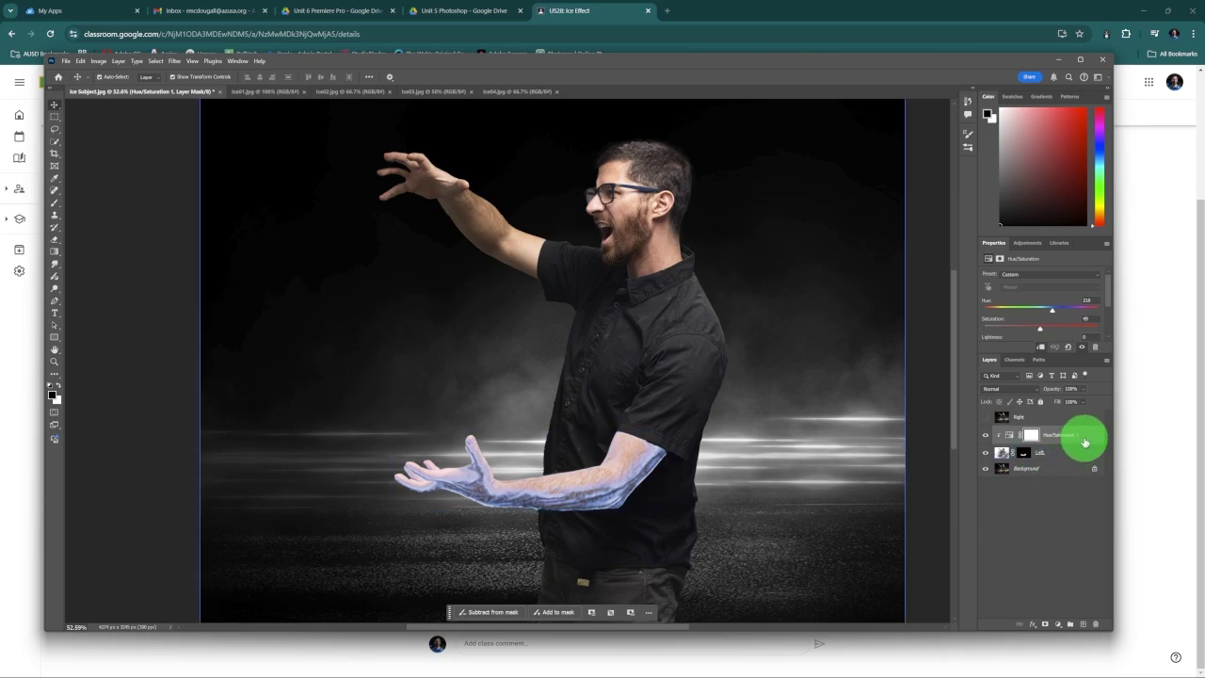
Step: Group the Hue/Saturation adjustment together with the Left layer
click(1084, 454)
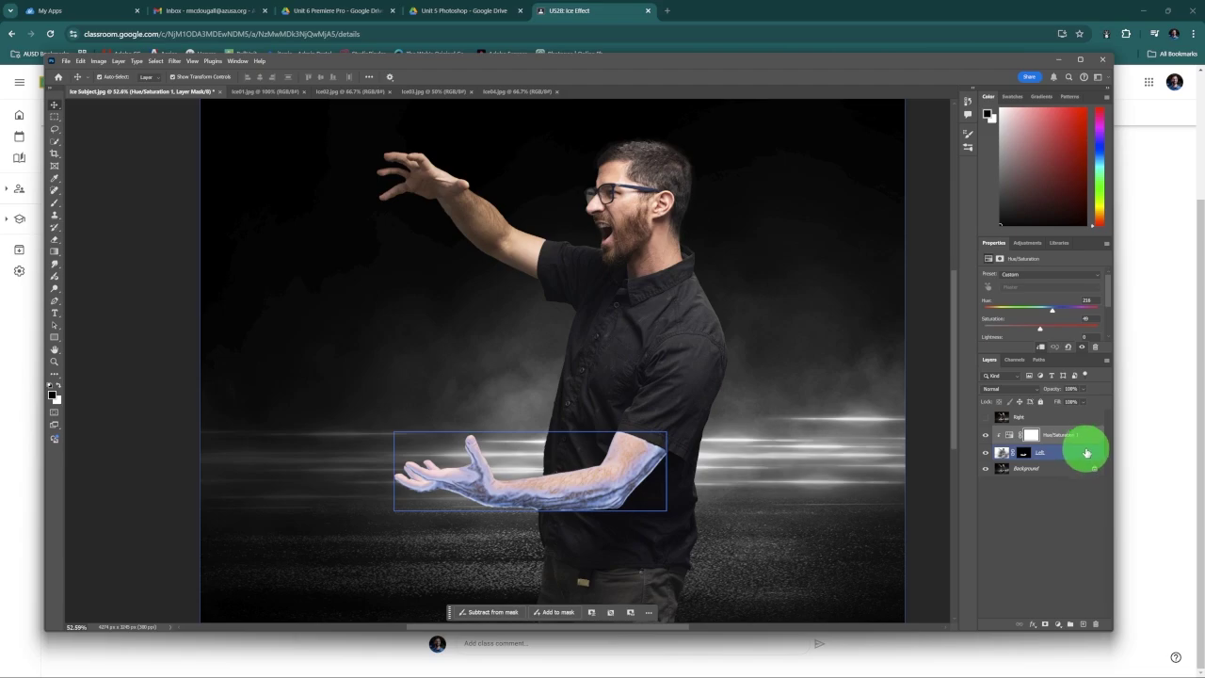
click(1086, 445)
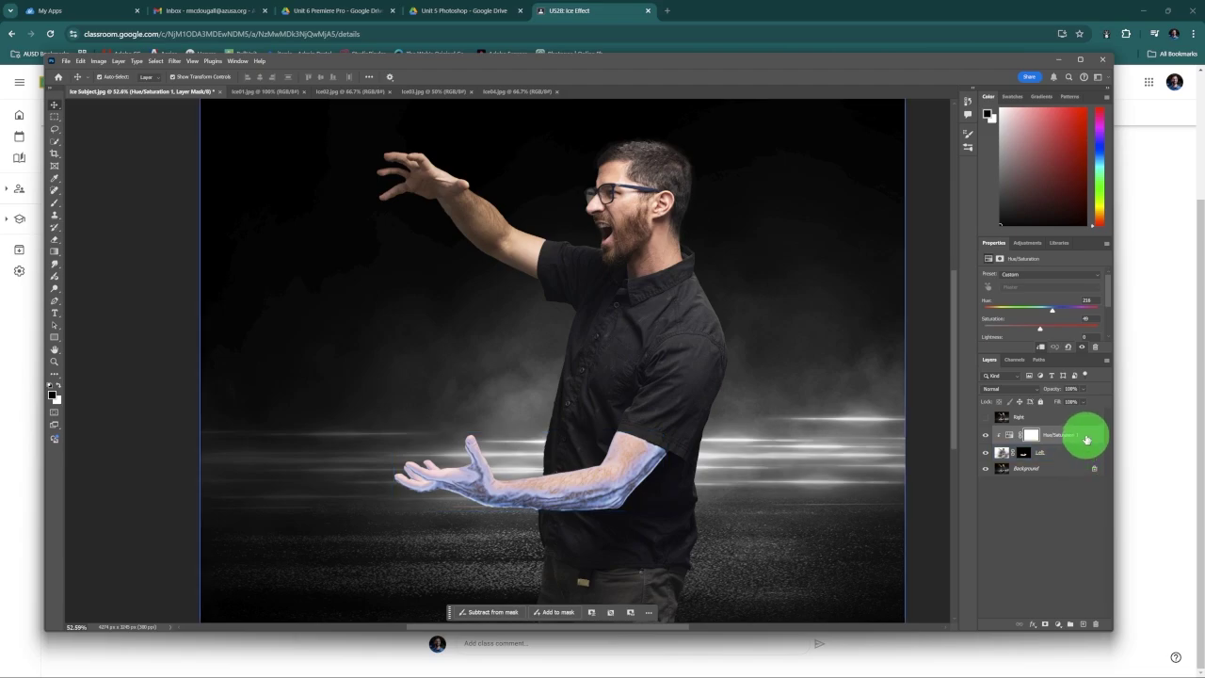
click(1088, 435)
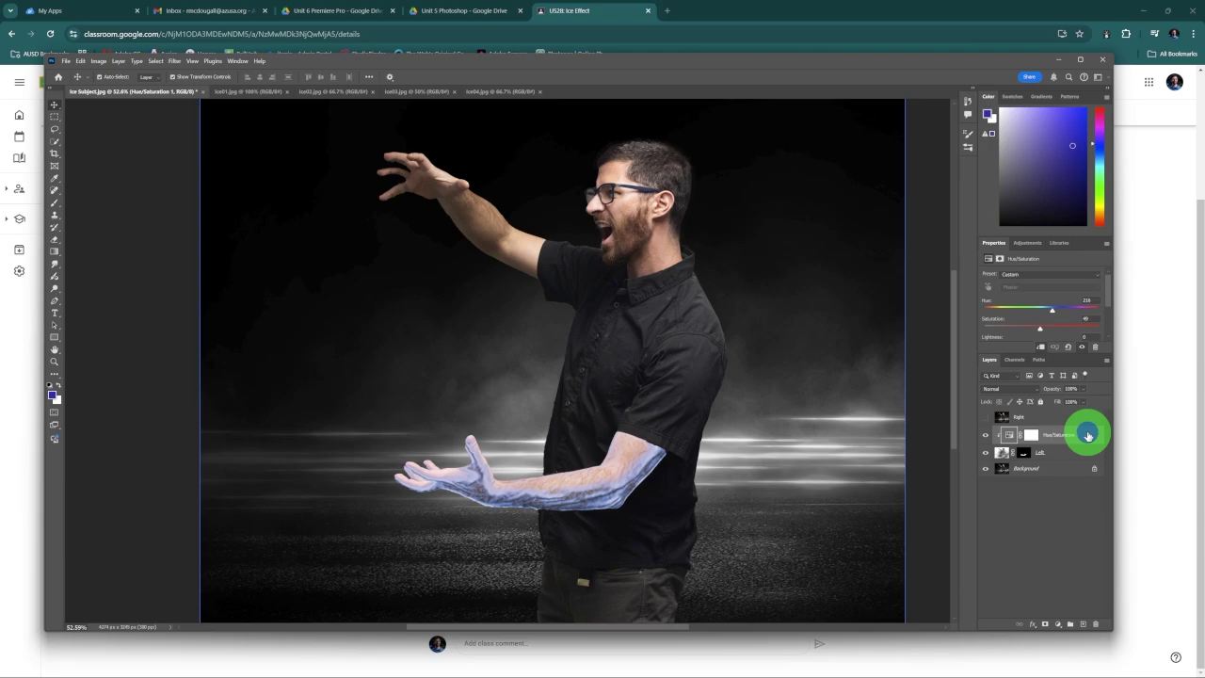
click(1087, 451)
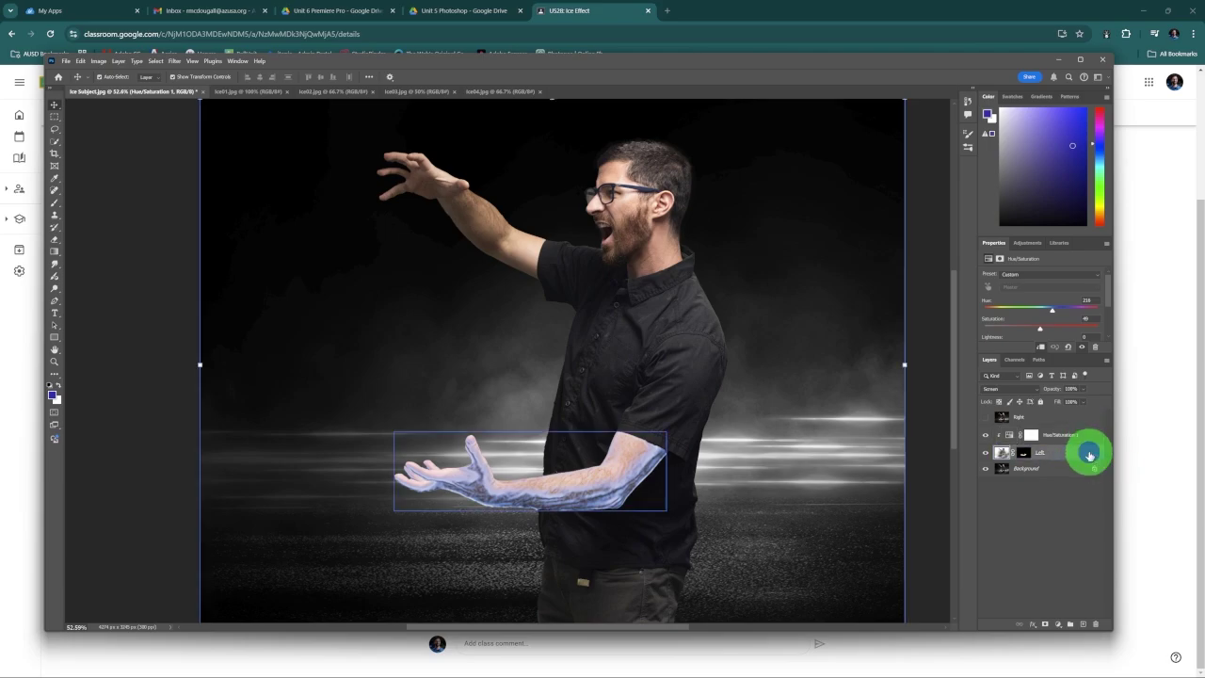
click(1089, 438)
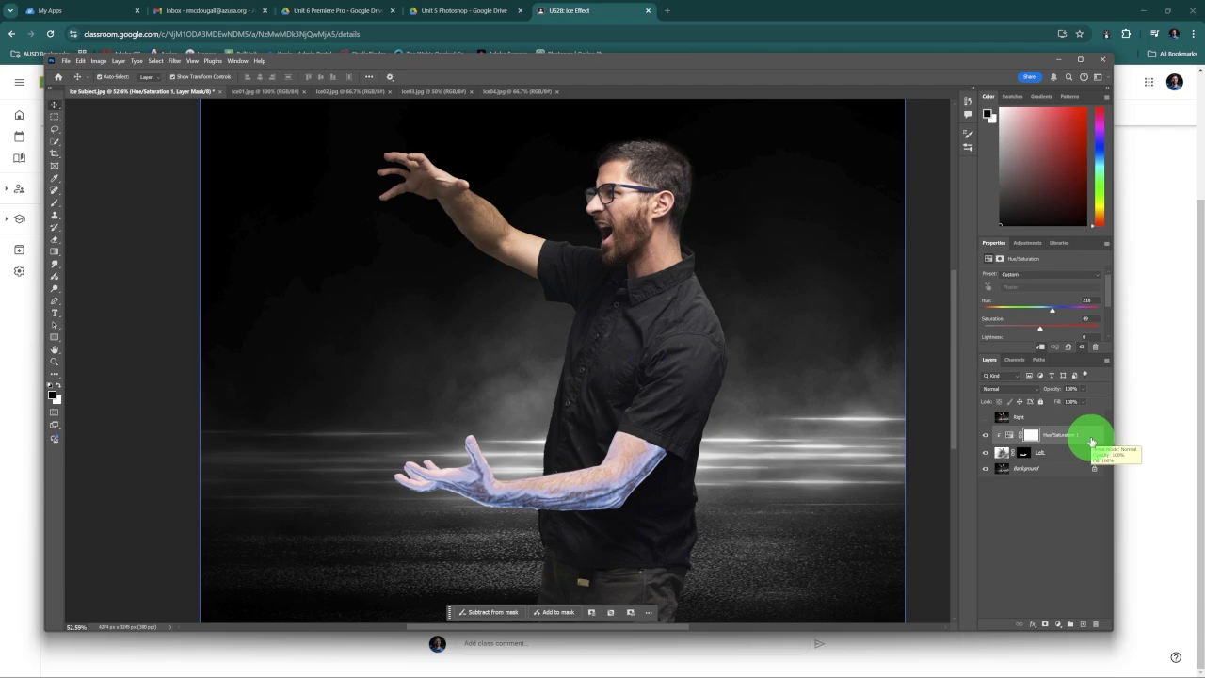
click(1089, 456)
shift+click(1090, 456)
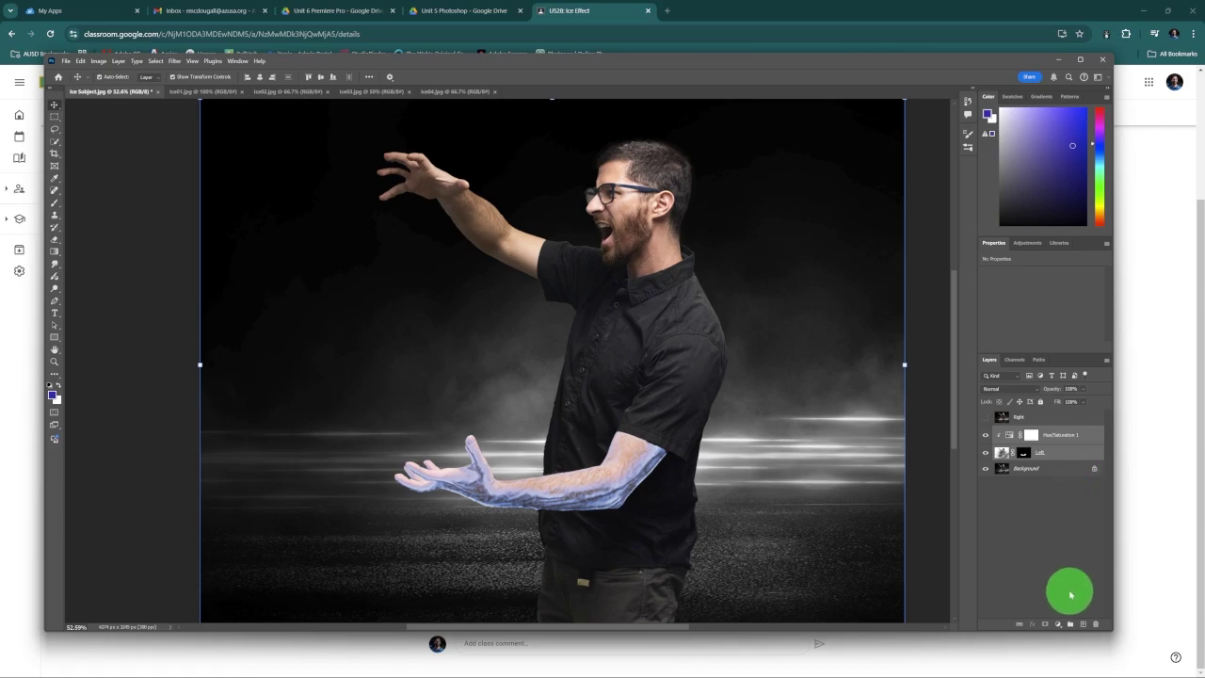
click(1071, 626)
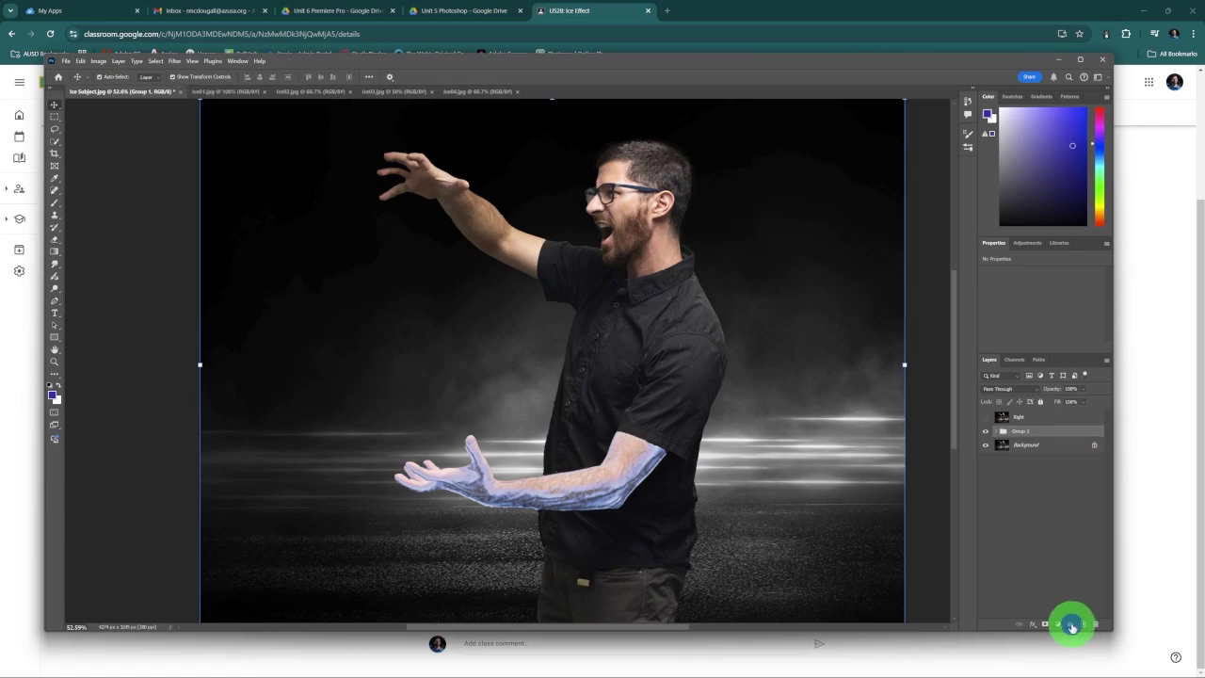
Step: Rename the new layer group as Left
click(1022, 433)
double_click(1022, 434)
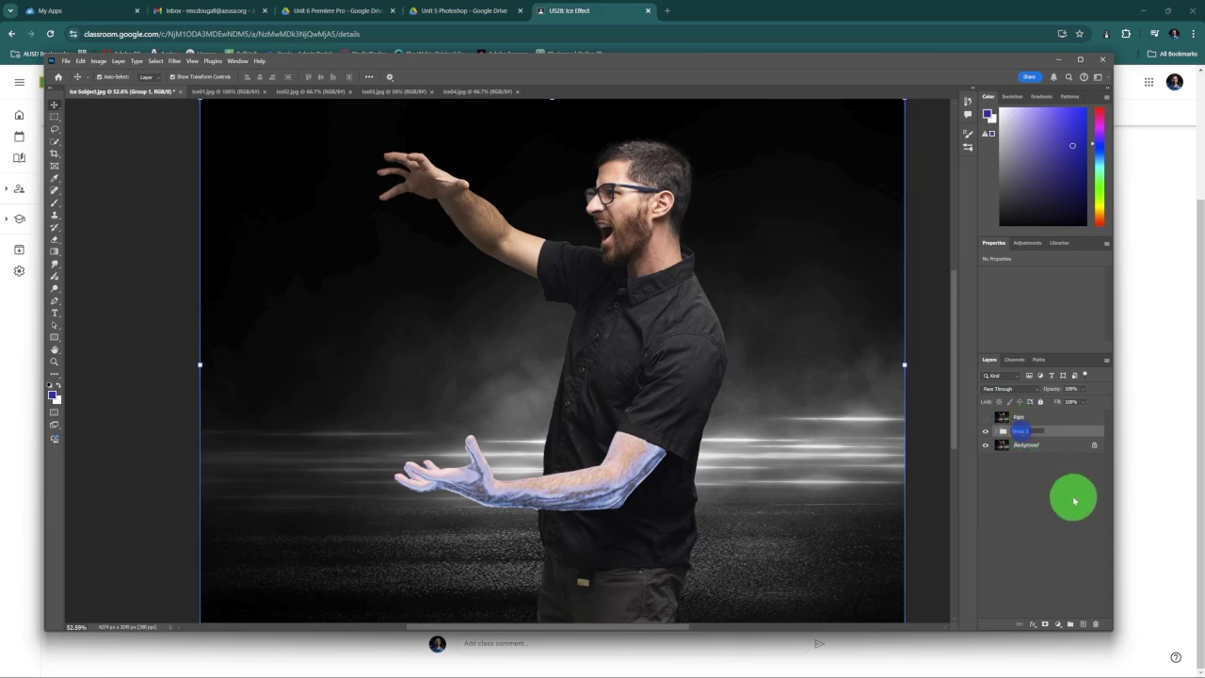
text(Left)
key(Return)
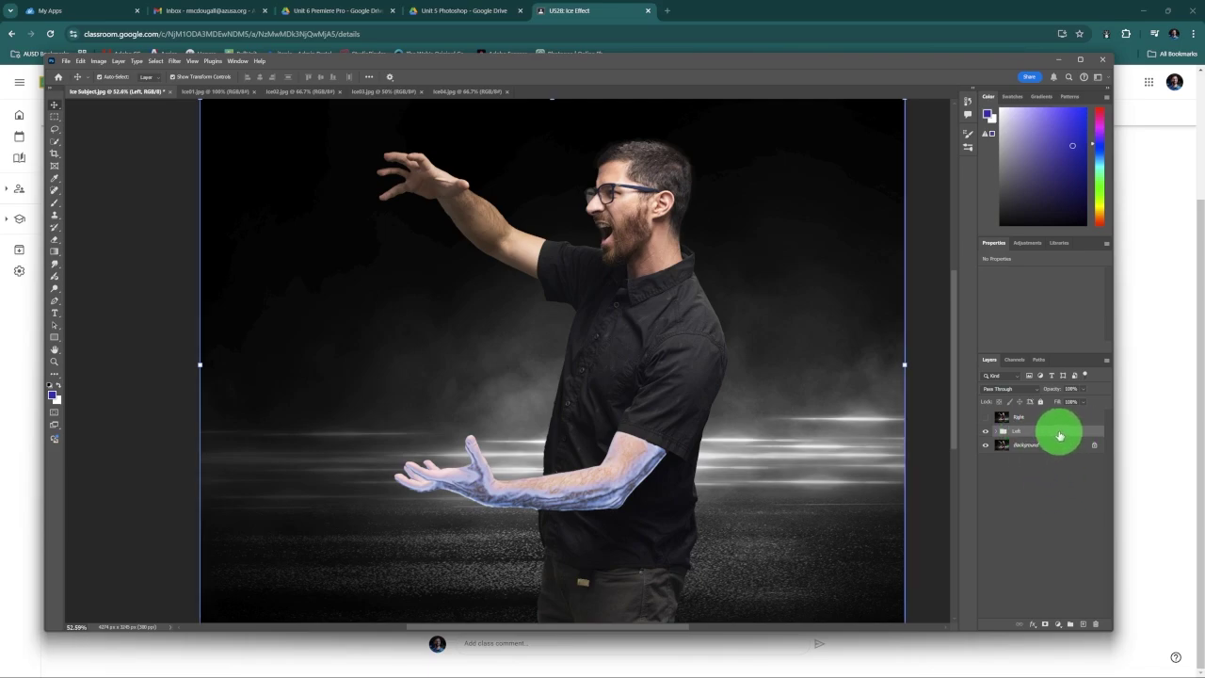
Step: Expand the Left group and move the Hue/Saturation adjustment out of it, directly above the group
click(995, 432)
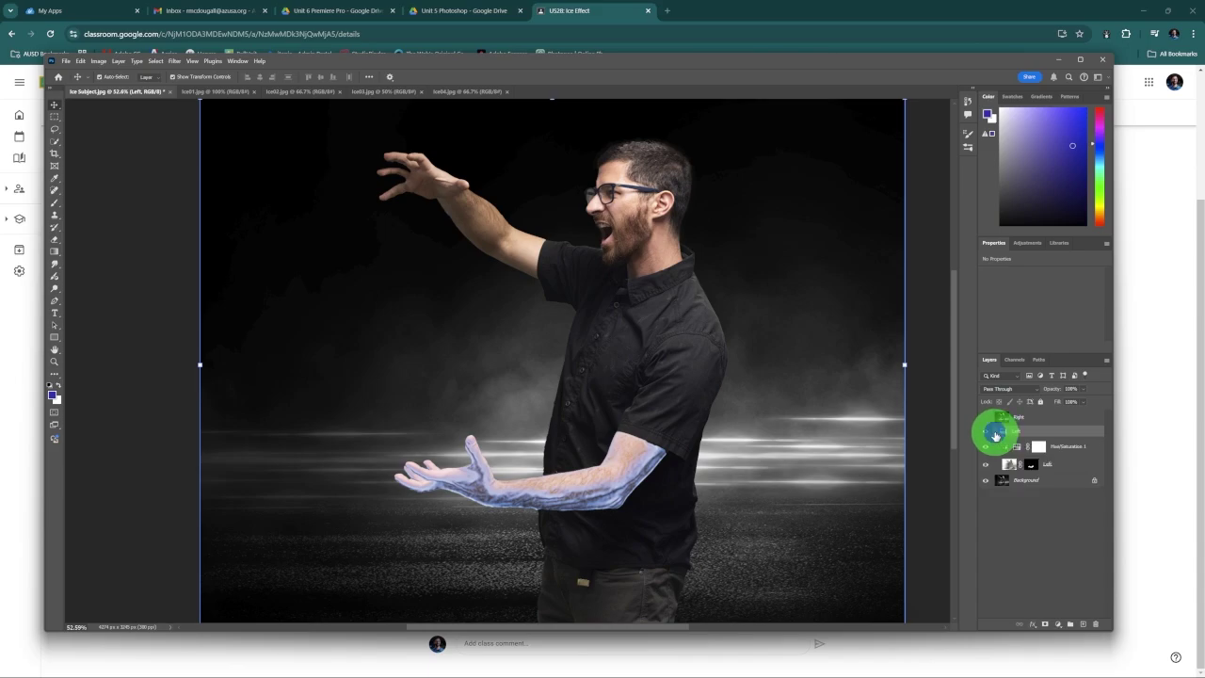
click(995, 432)
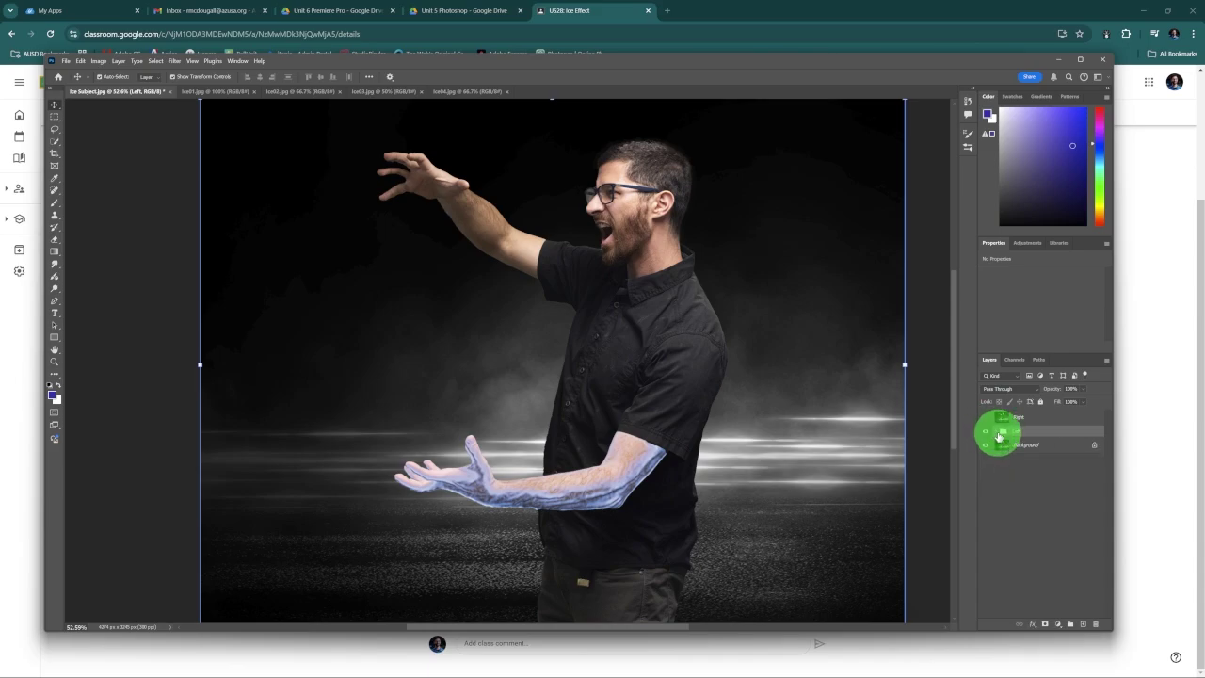
click(997, 433)
click(997, 433)
click(995, 434)
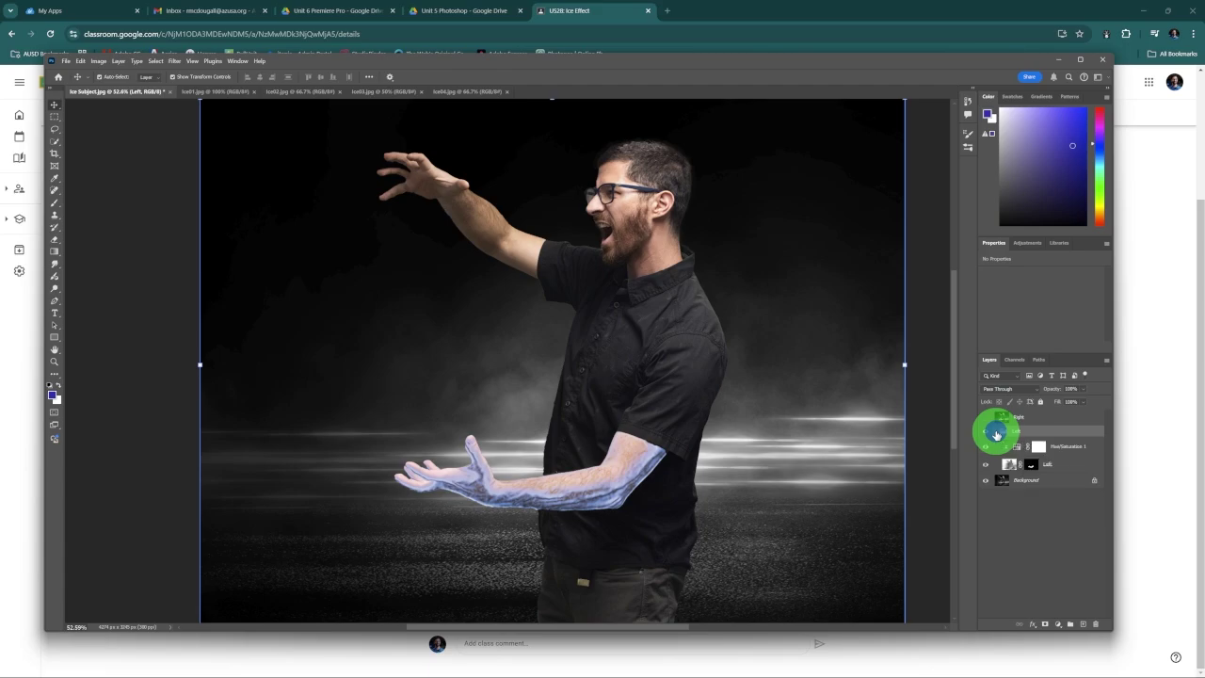
click(1071, 444)
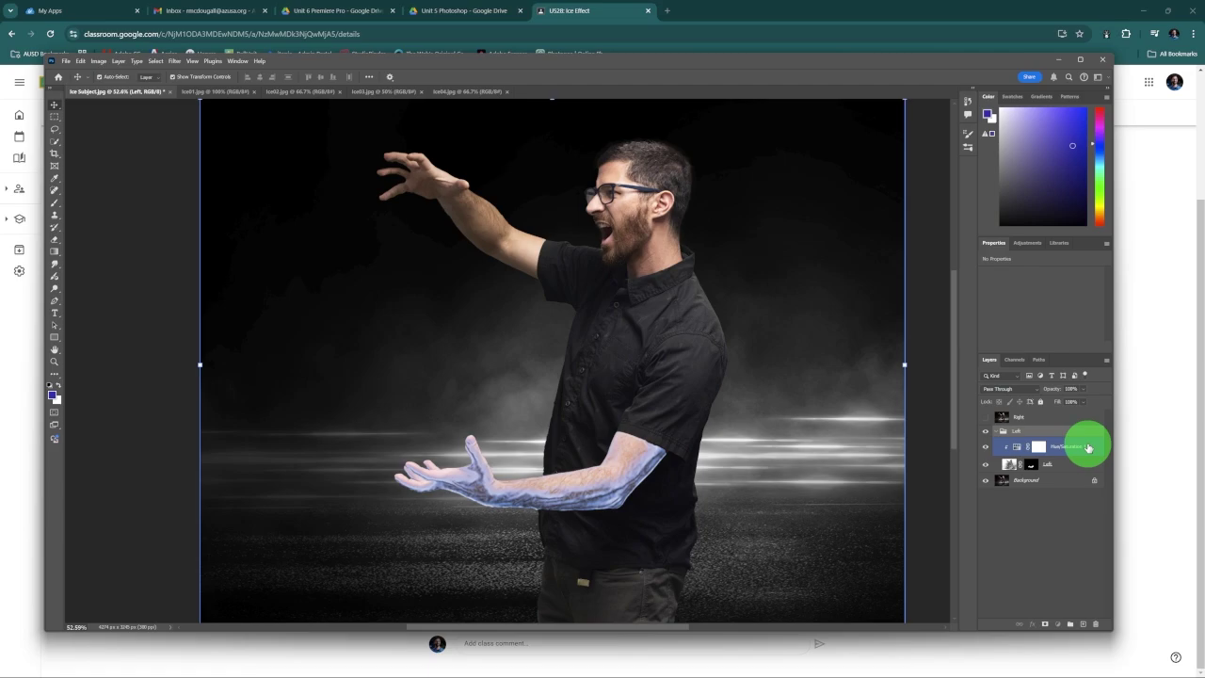
drag(1087, 447, 1084, 423)
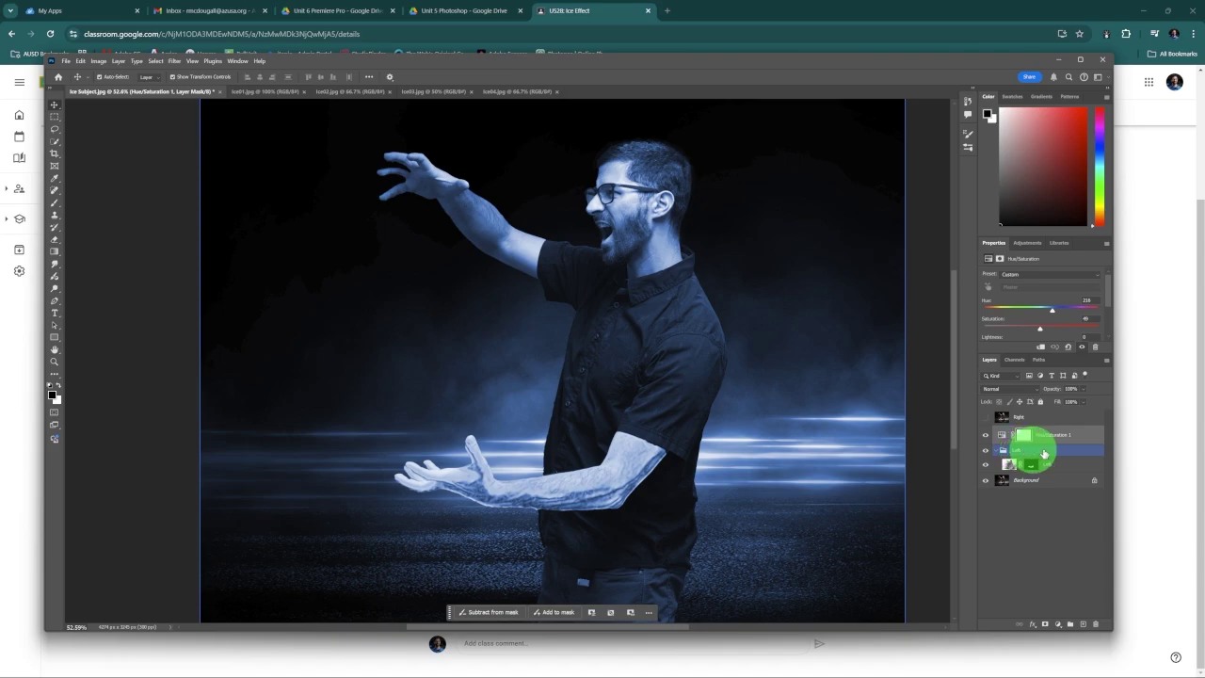
Step: Clip the Hue/Saturation adjustment to the Left group directly below it
click(1086, 440)
mouse_move(1087, 442)
mouse_down()
mouse_move(1055, 436)
mouse_move(1097, 439)
mouse_move(1086, 444)
mouse_move(1087, 430)
mouse_up()
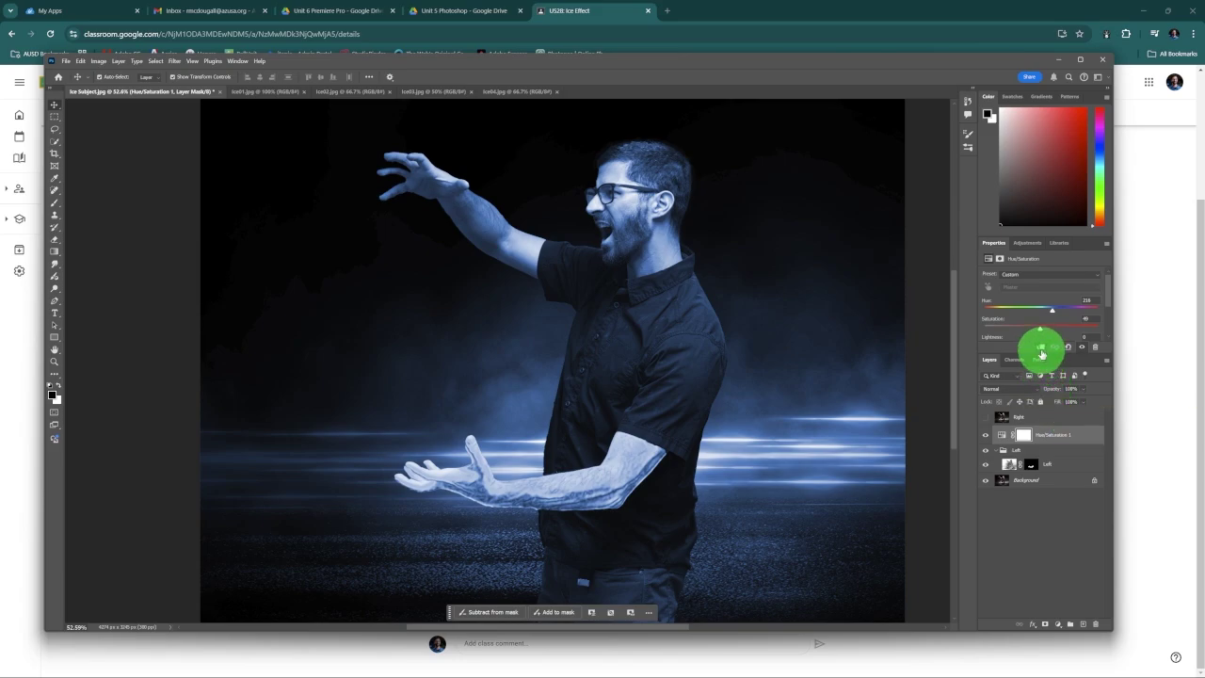
click(1040, 348)
mouse_move(1051, 436)
mouse_down()
mouse_move(999, 451)
mouse_move(1017, 441)
mouse_move(1037, 454)
mouse_up()
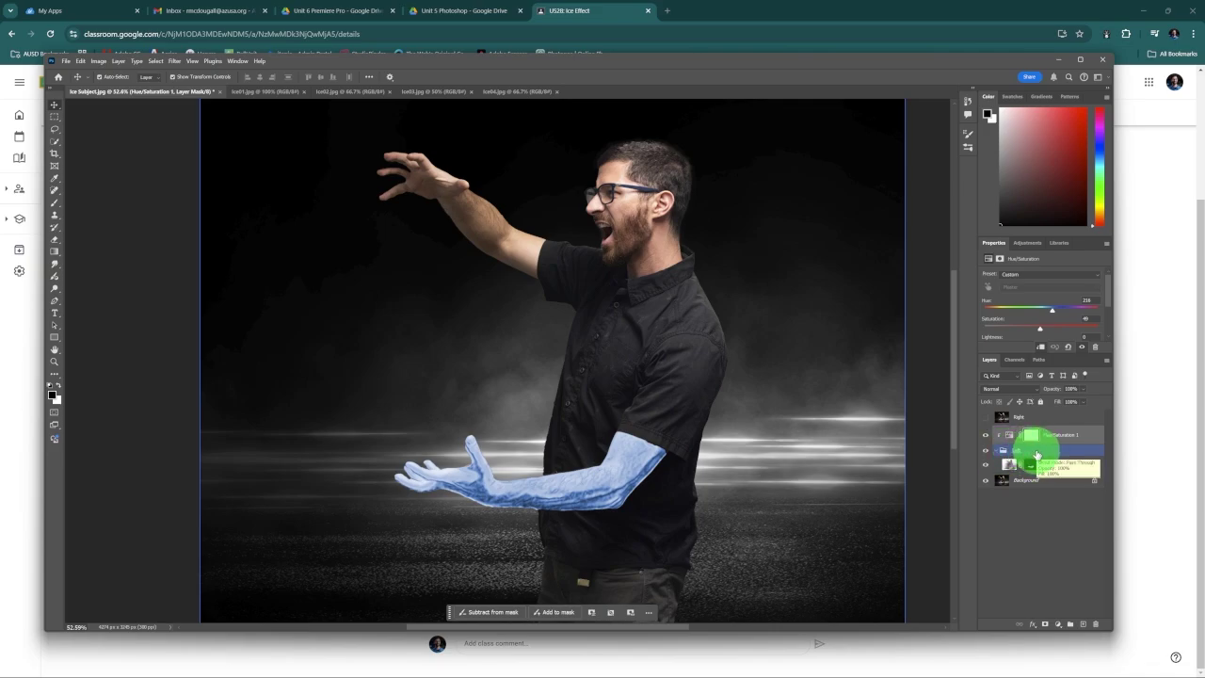
drag(1036, 454, 1075, 430)
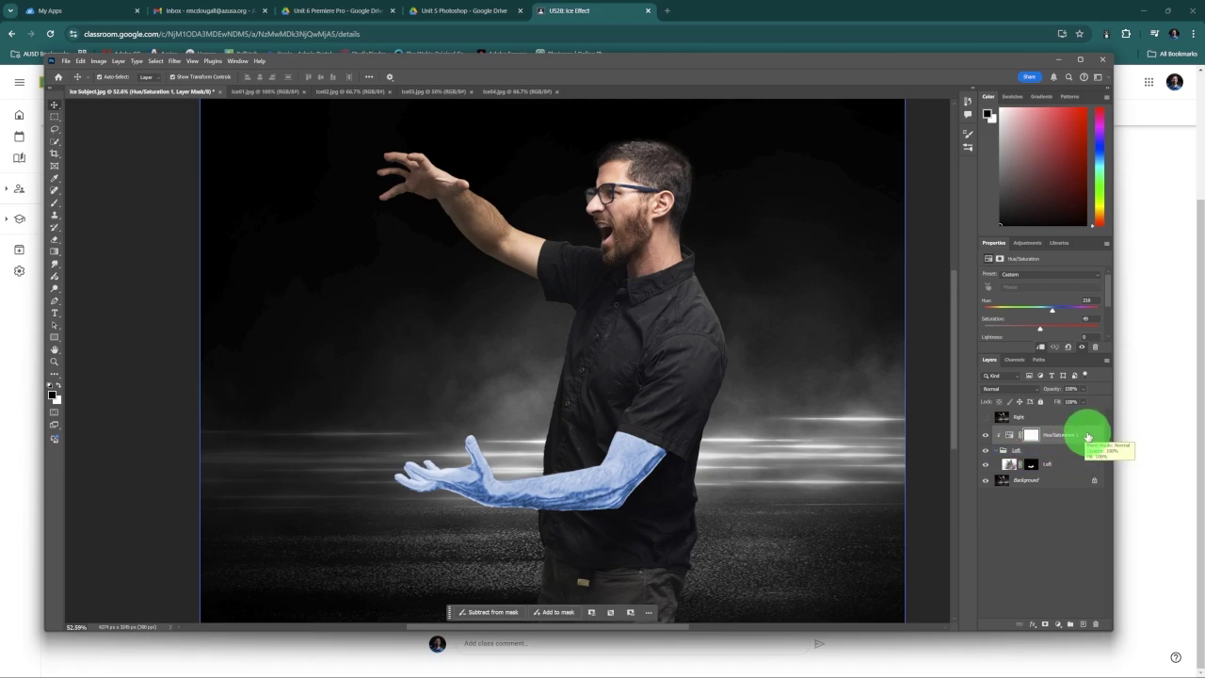
click(1069, 465)
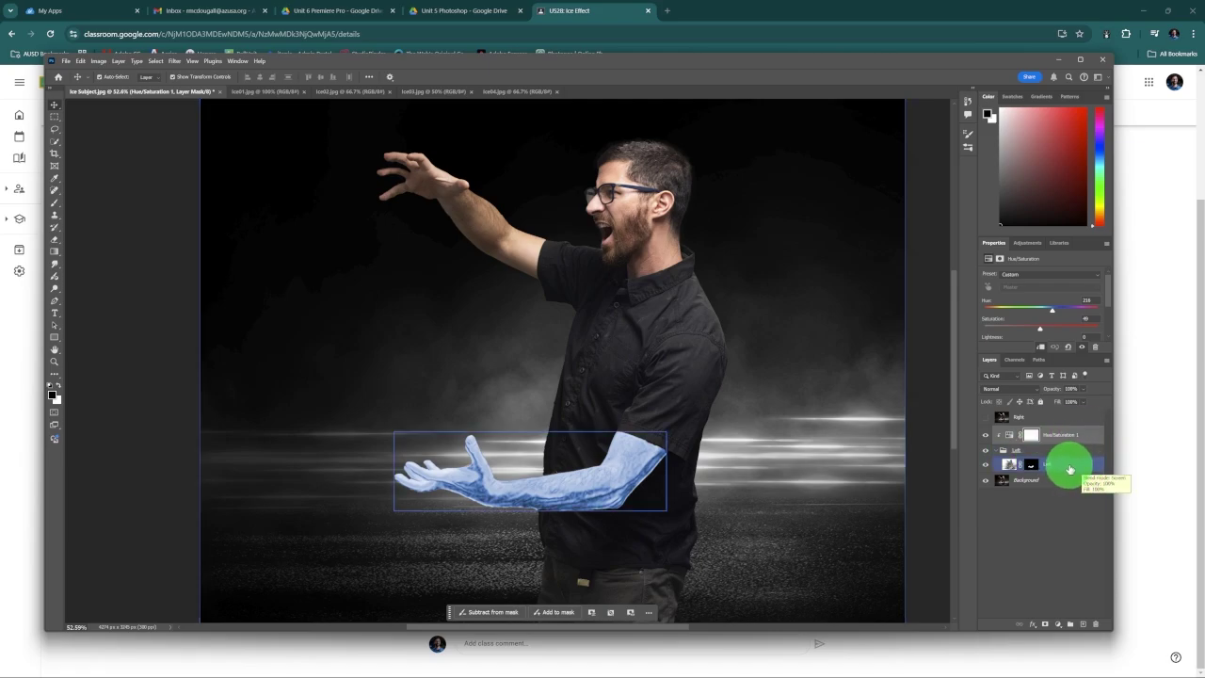
drag(1069, 468, 1080, 447)
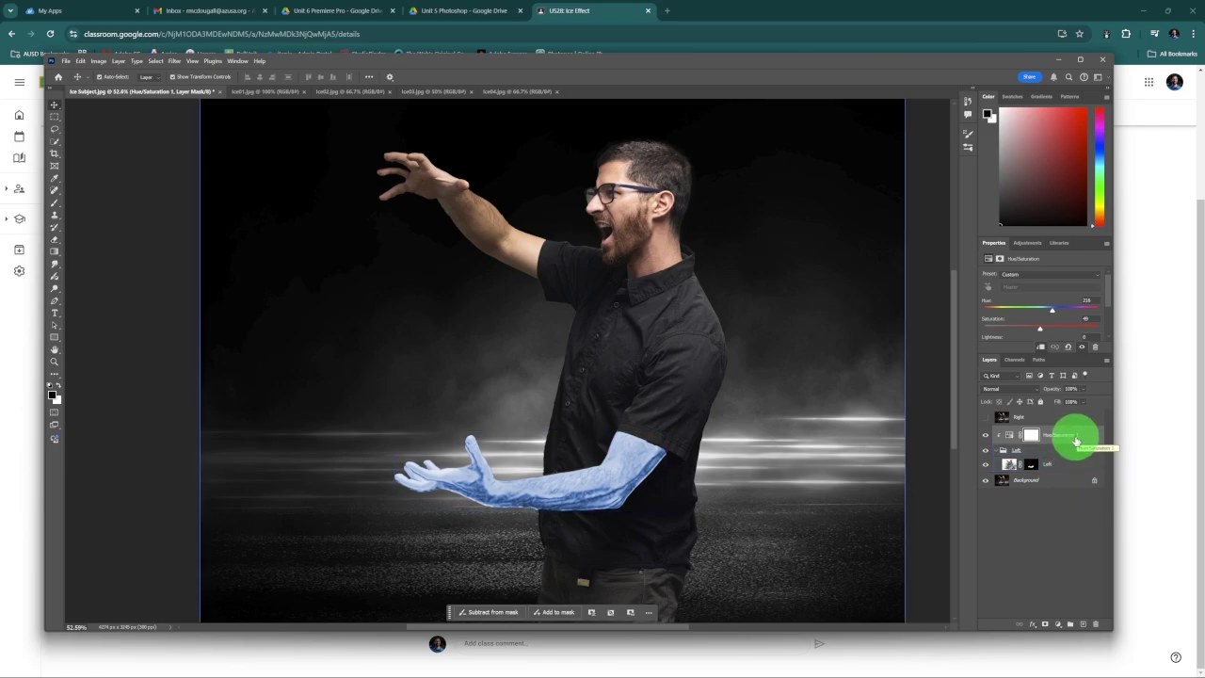
click(1071, 449)
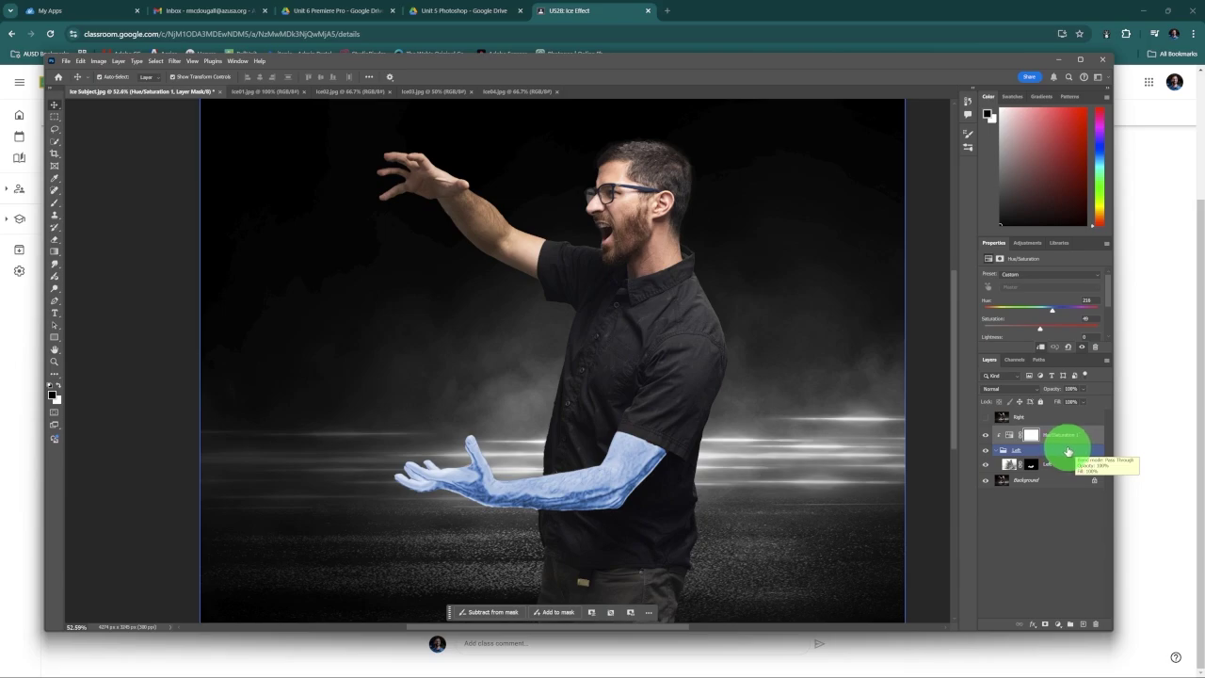
click(1057, 449)
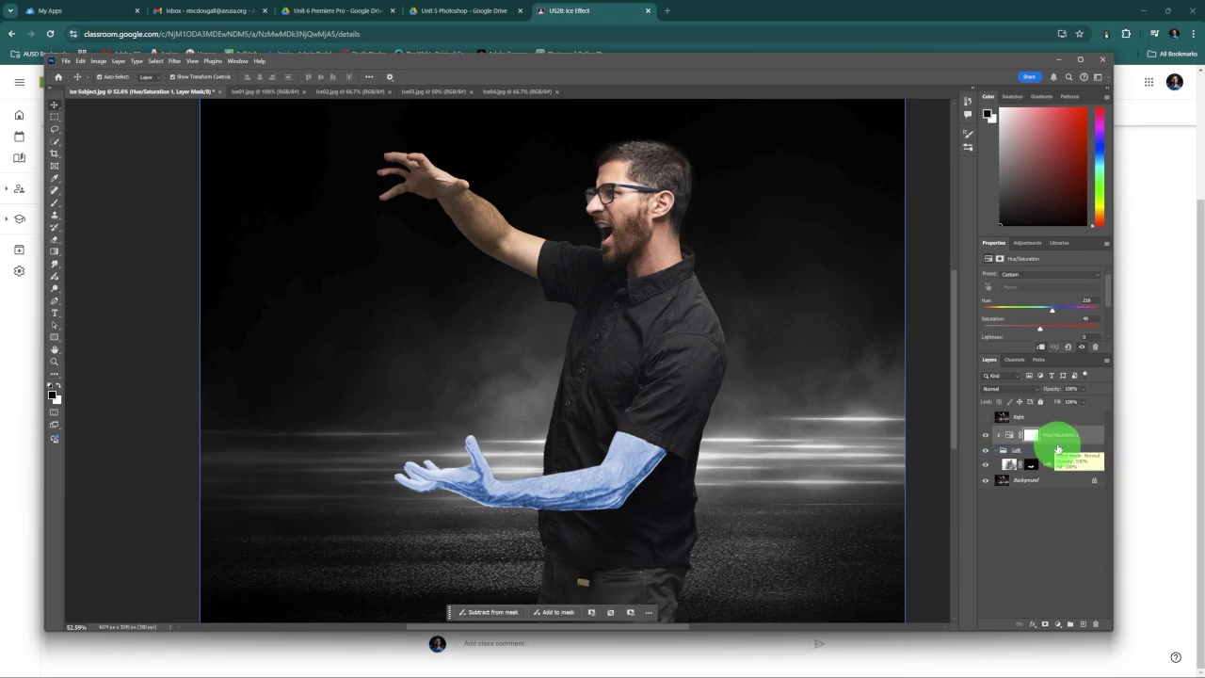
click(1064, 452)
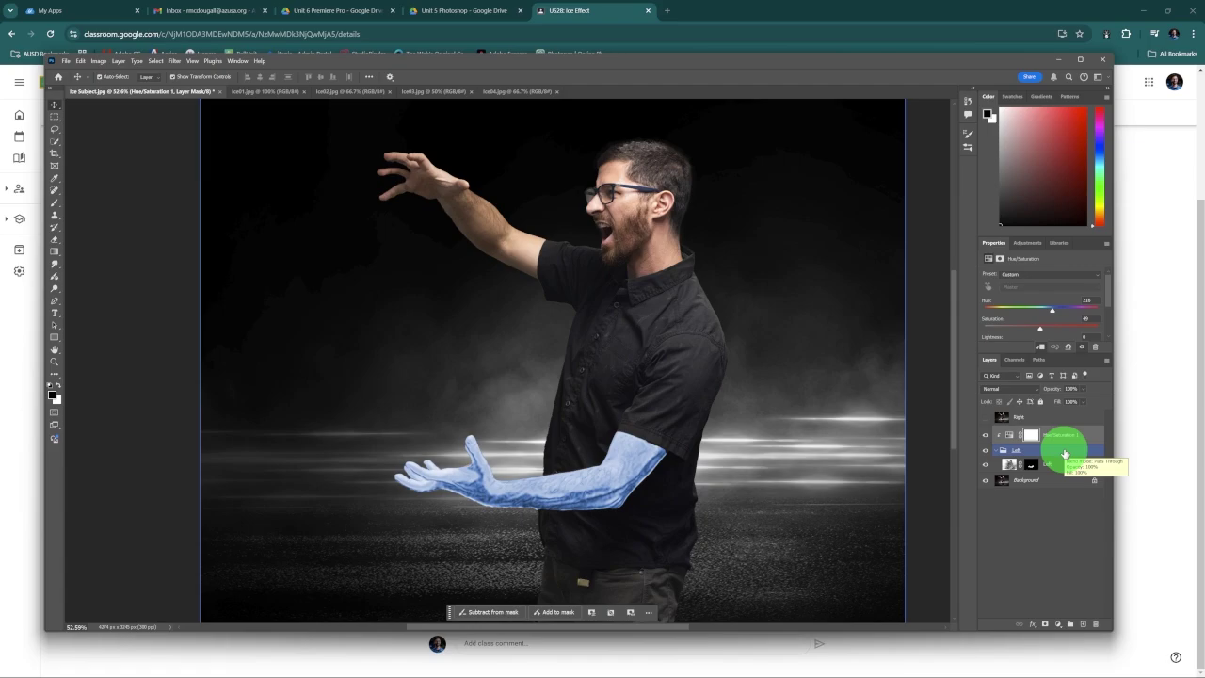
click(1075, 463)
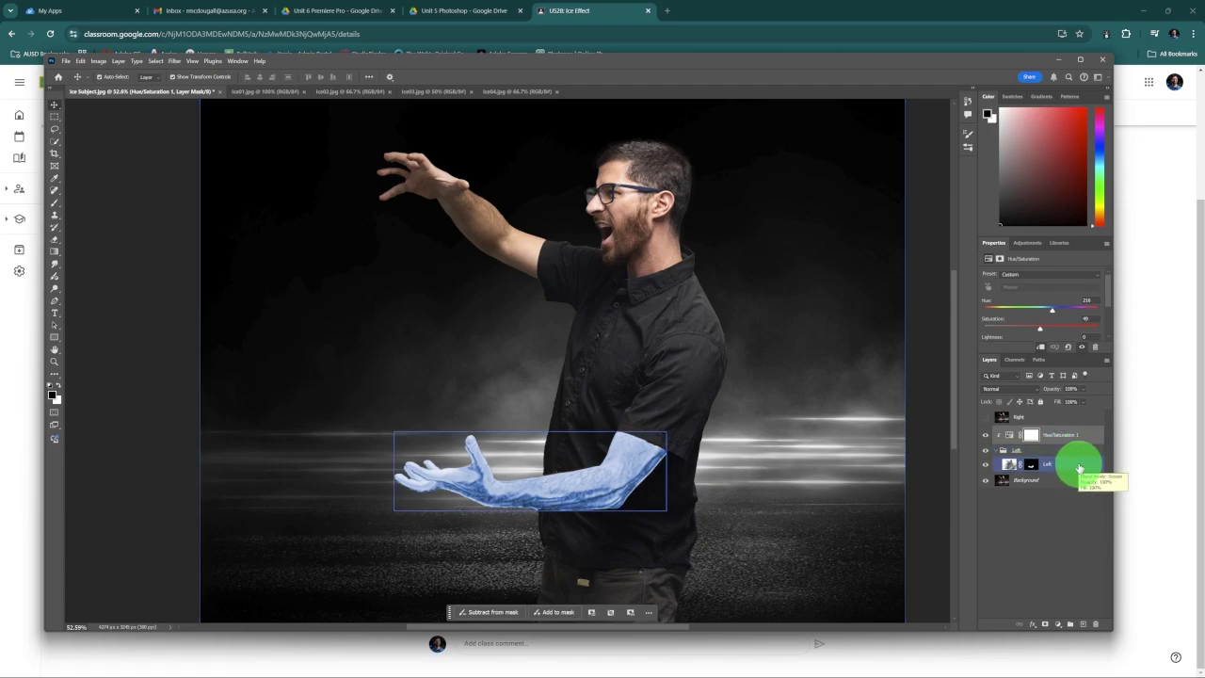
Step: Open the Filter Gallery for the Left layer and choose the Glass distortion filter with the Frosted texture
click(1070, 466)
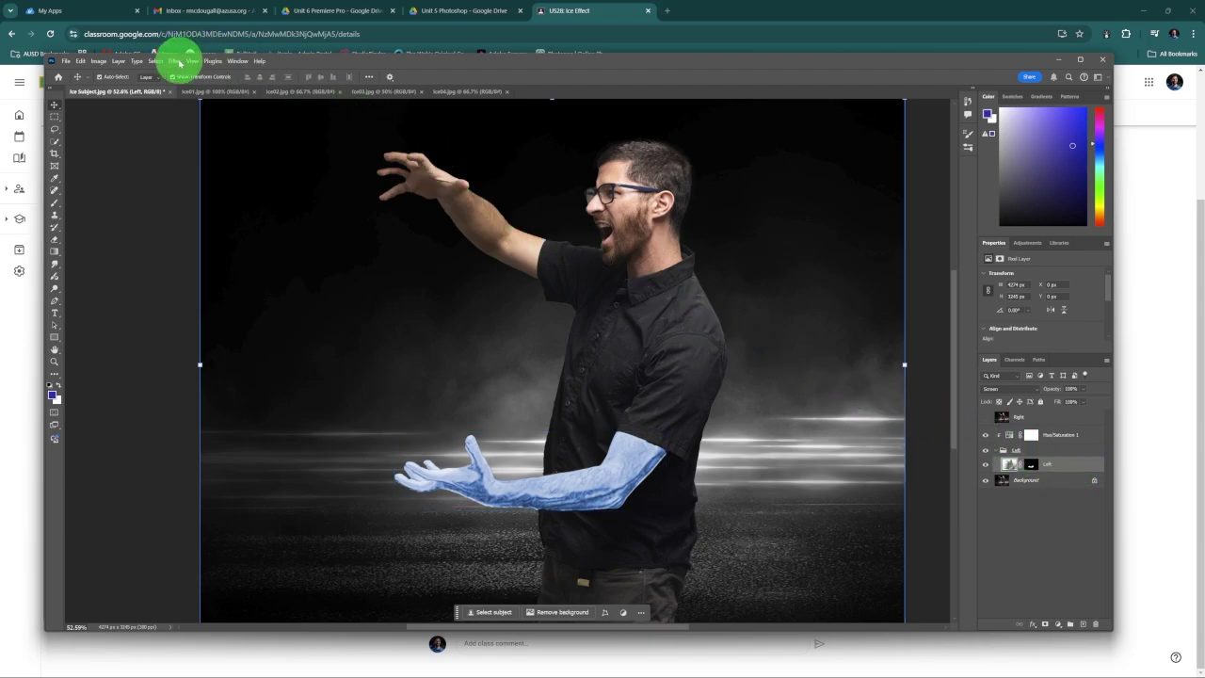
click(178, 62)
click(203, 132)
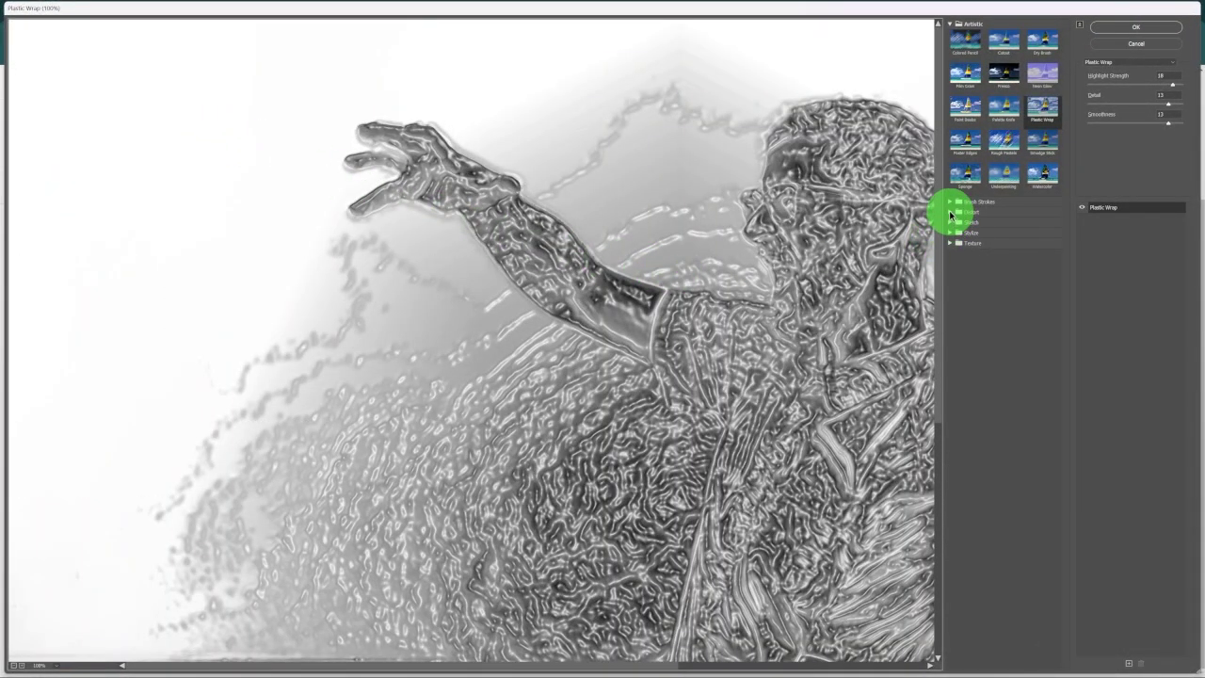
click(951, 213)
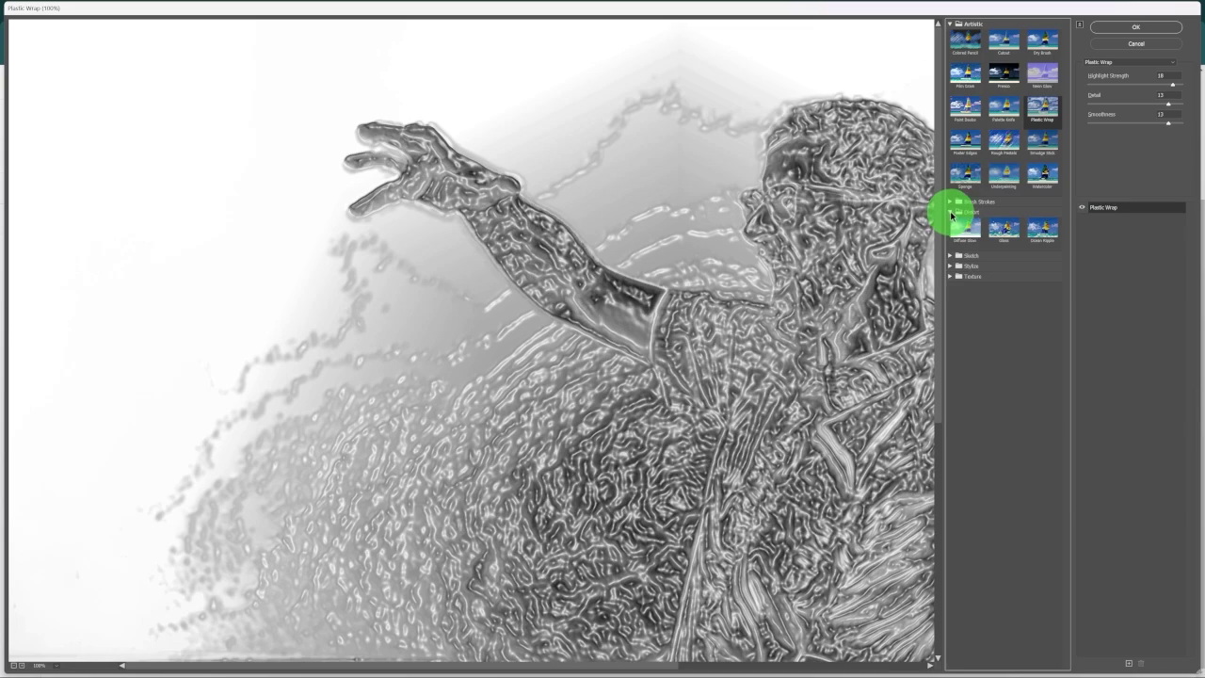
click(1000, 232)
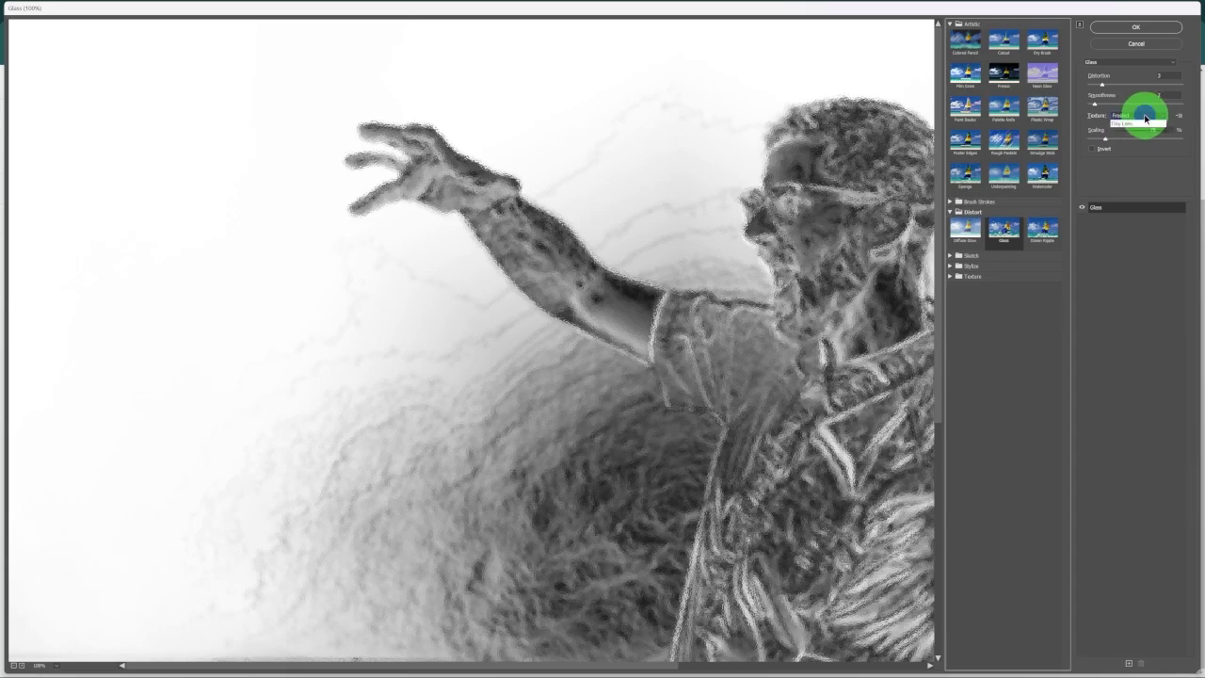
click(1150, 115)
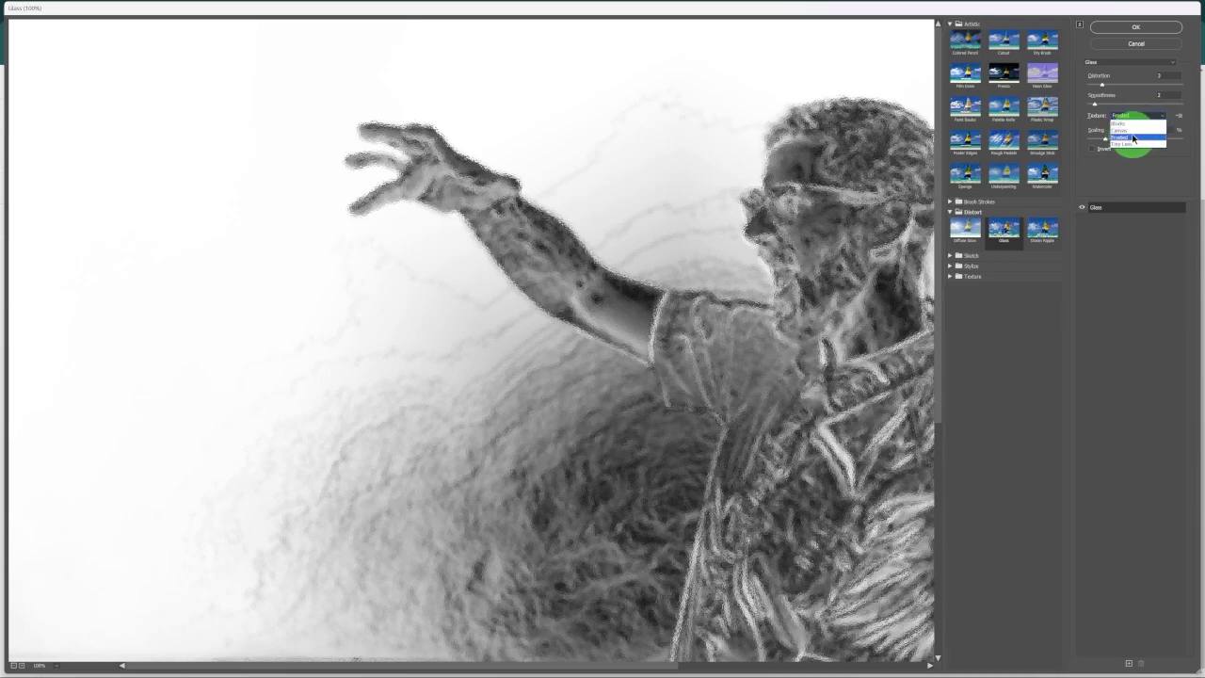
click(1133, 139)
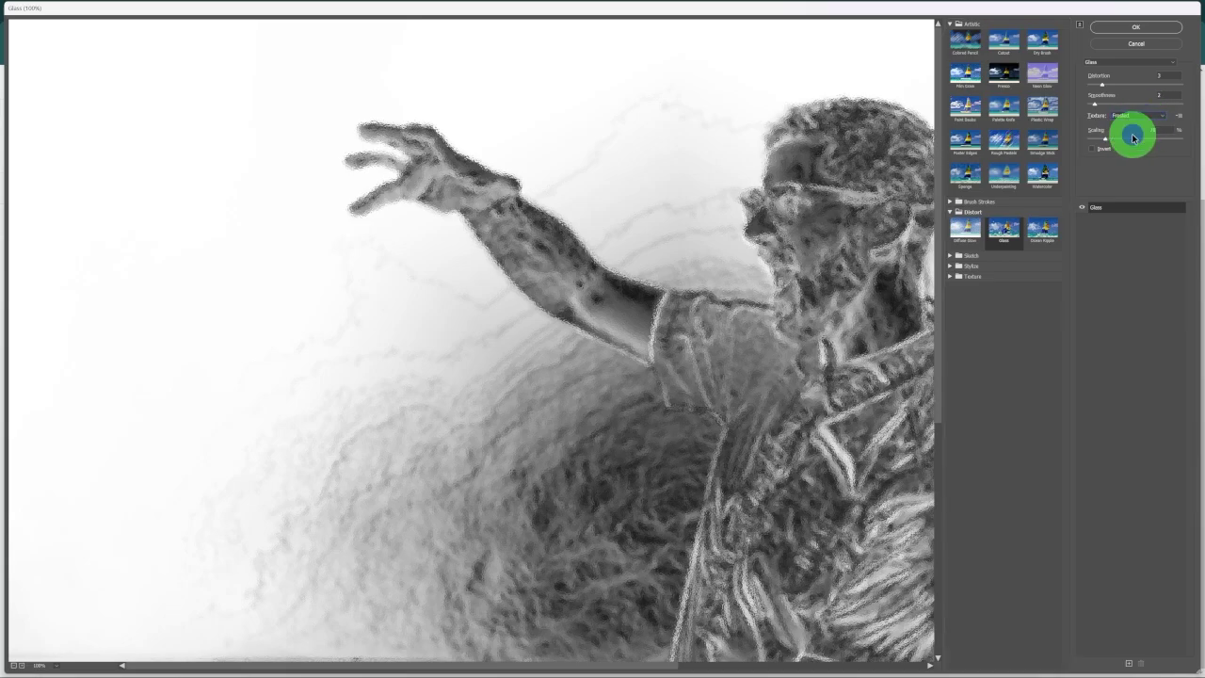
Step: Set the Glass filter to Distortion 3, Smoothness 4 and Scaling 83%, and apply it to the Left layer
click(1120, 83)
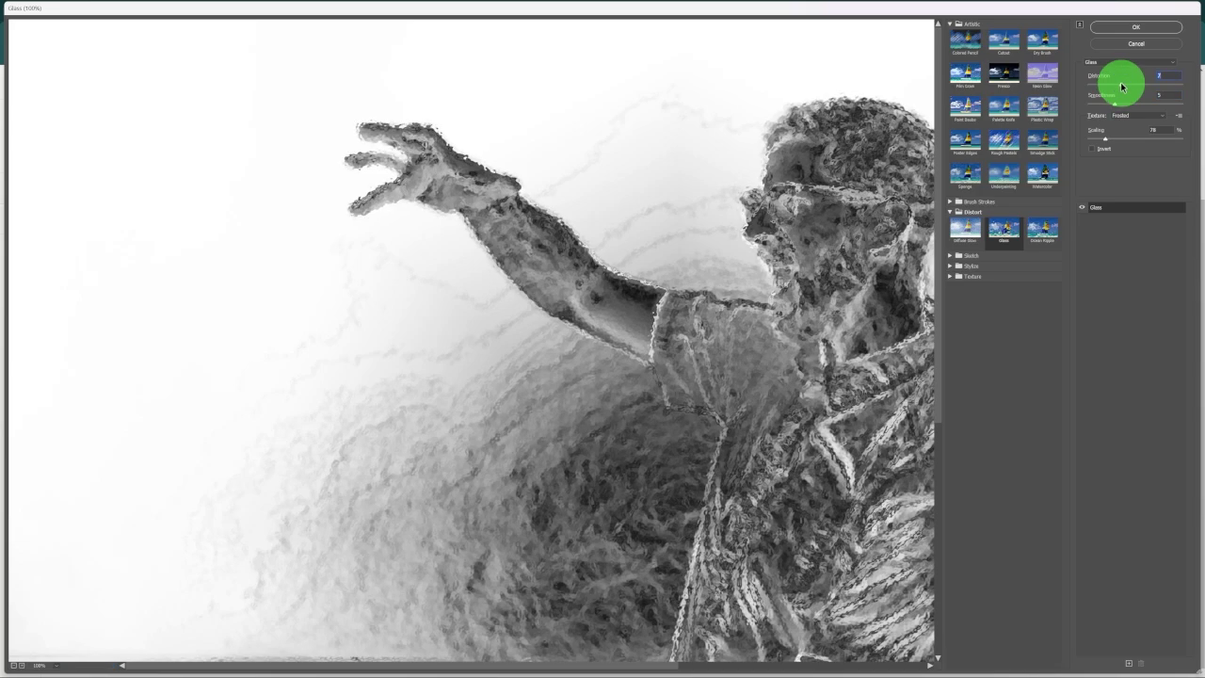
drag(1124, 83, 1169, 86)
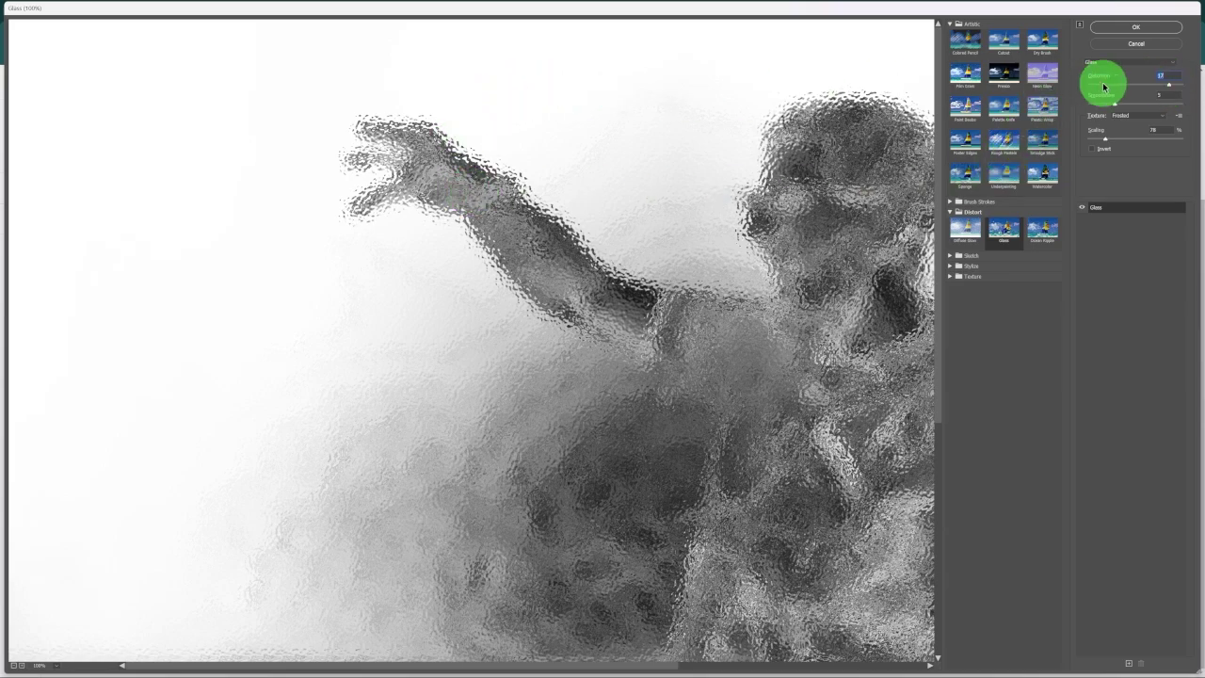
text(3)
key(Tab)
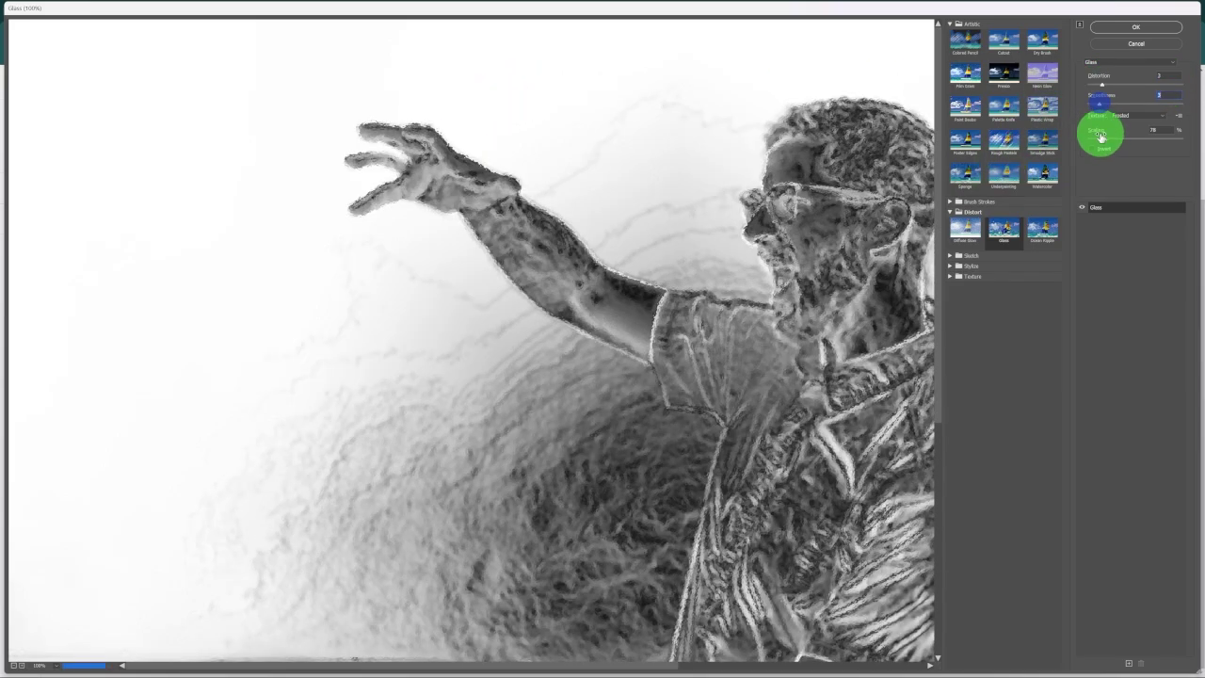
drag(1100, 138, 1100, 103)
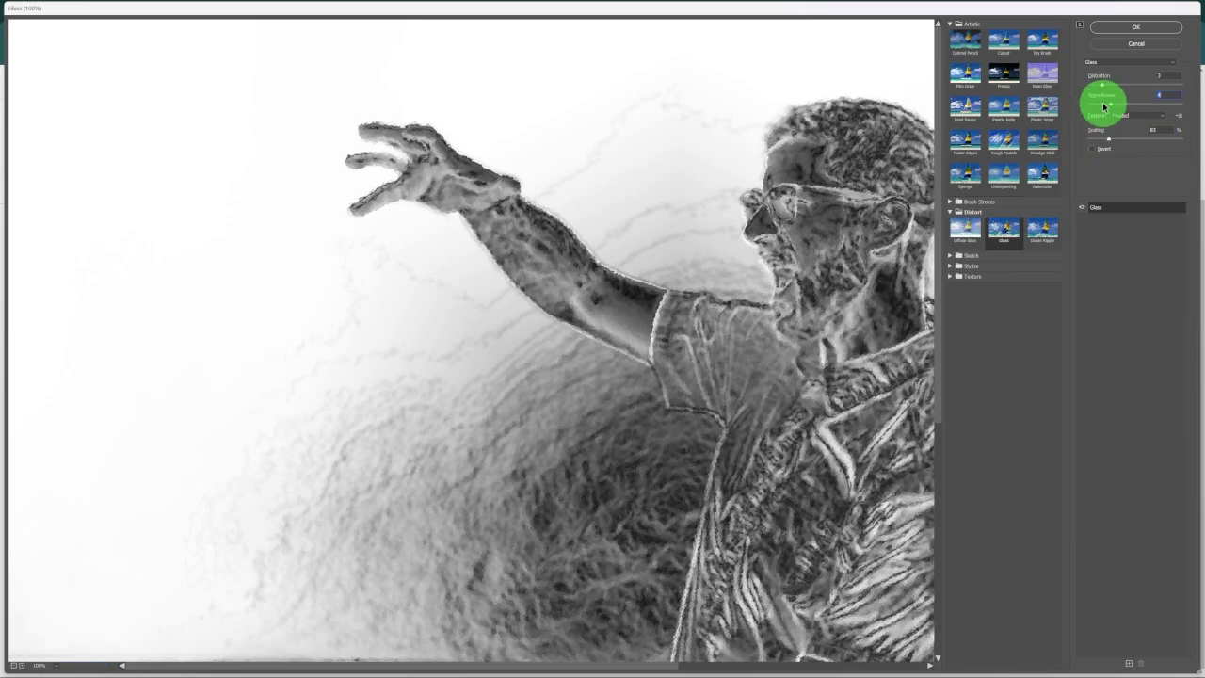
click(1132, 33)
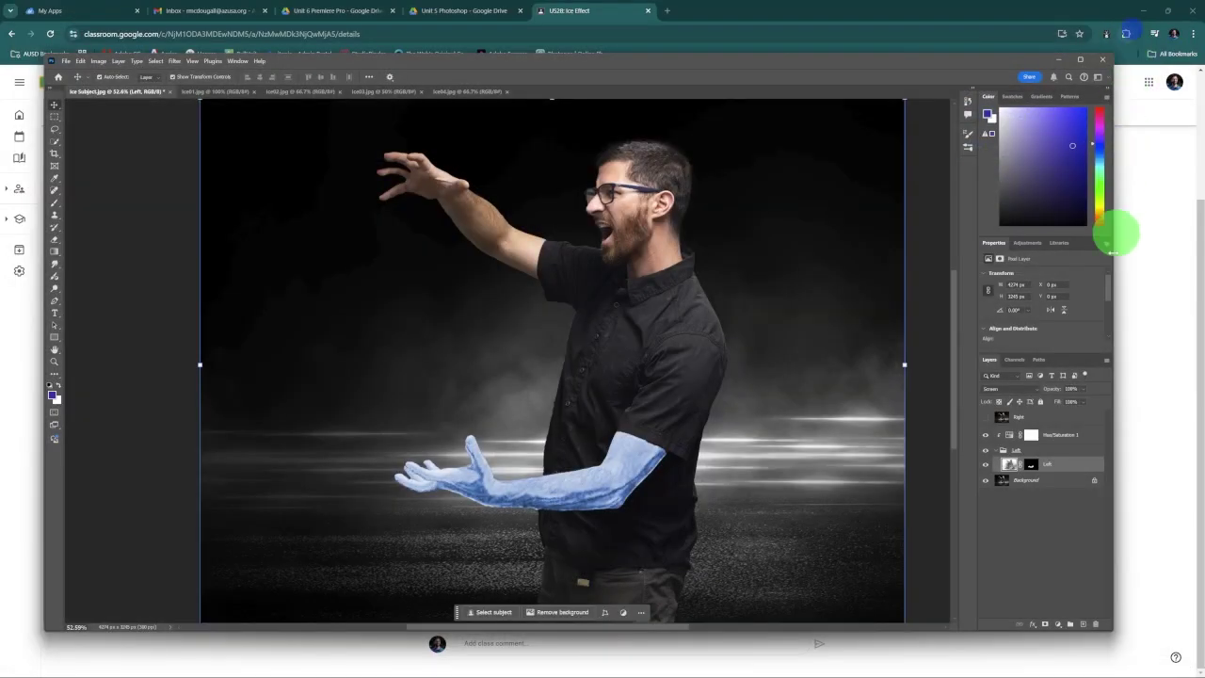
click(1090, 442)
click(1078, 526)
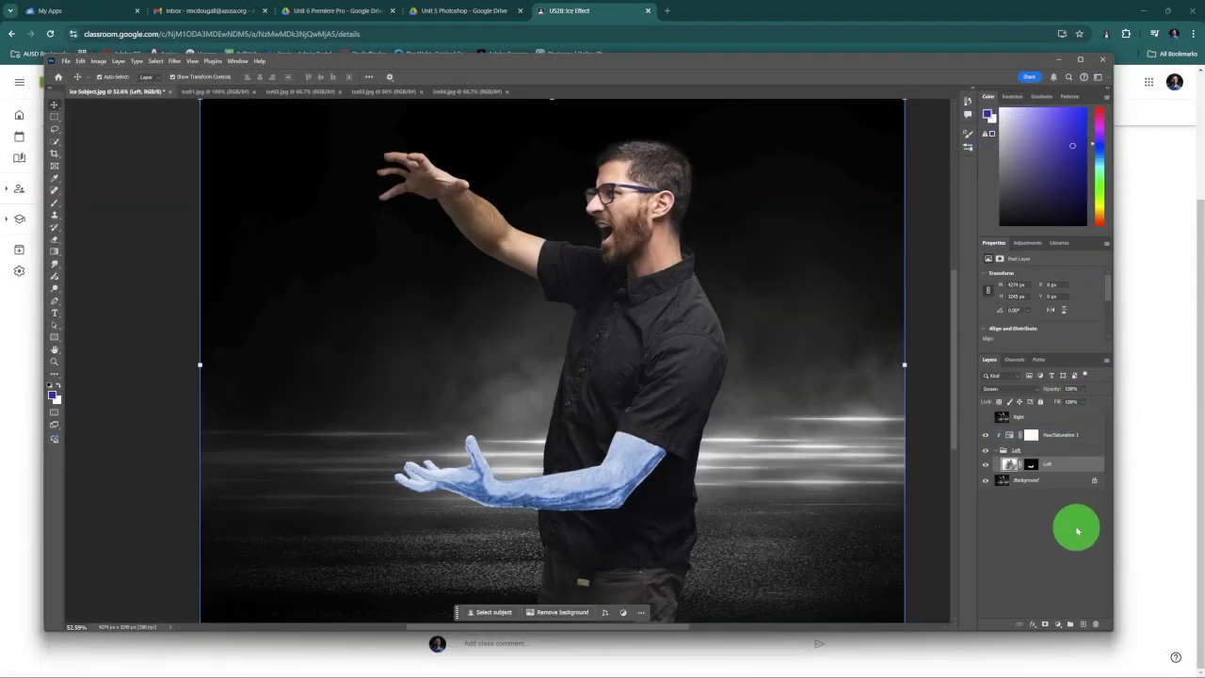
click(1063, 465)
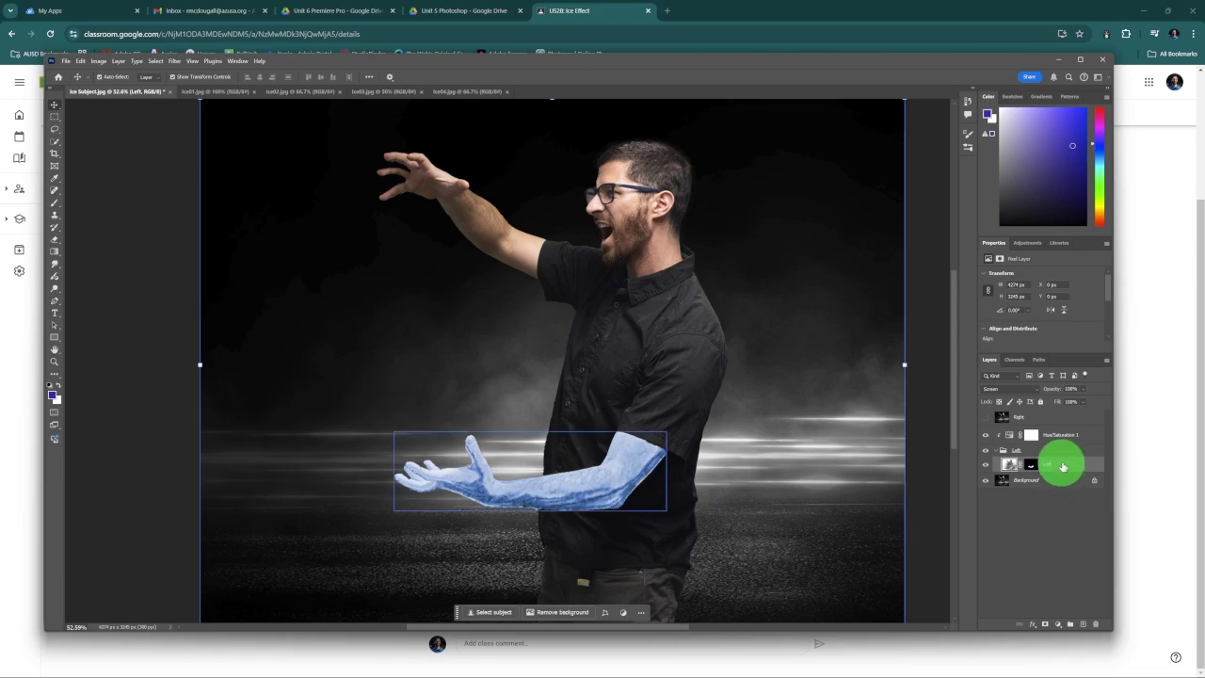
Step: Collapse the Left group and add a layer mask to the group
drag(1026, 468, 995, 454)
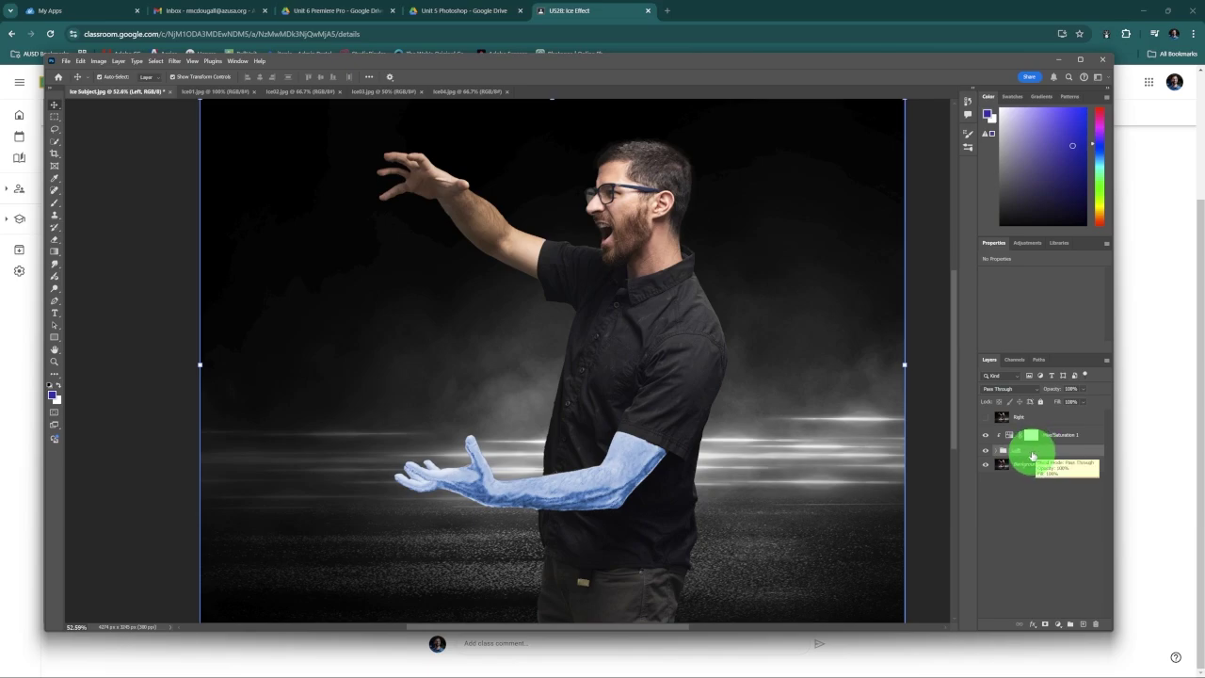
click(1032, 456)
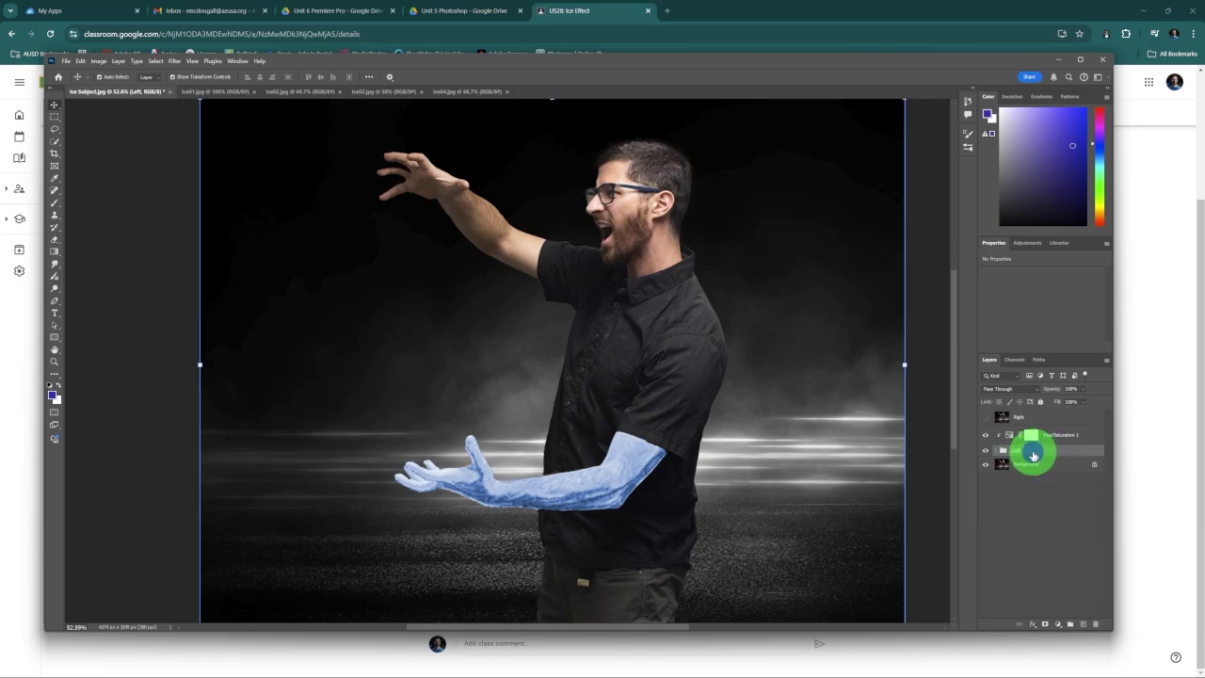
click(1044, 624)
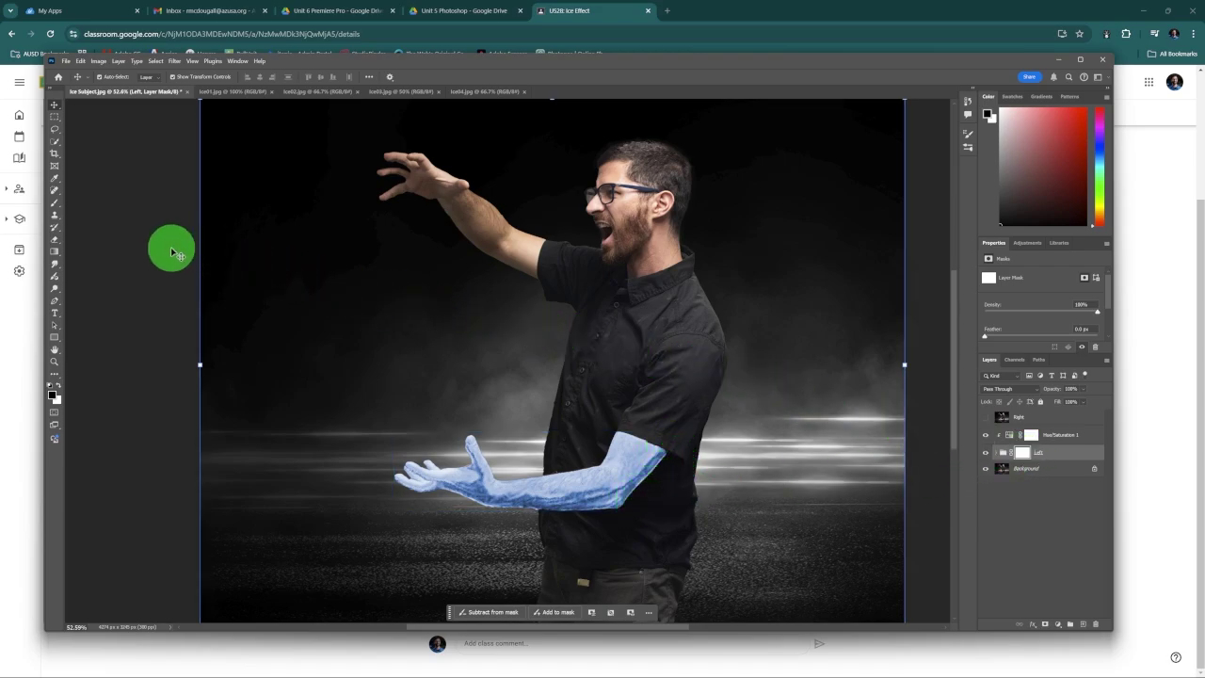
Step: Paint on the Left group's mask with a soft black brush to fade the ice effect out above the forearm
click(54, 201)
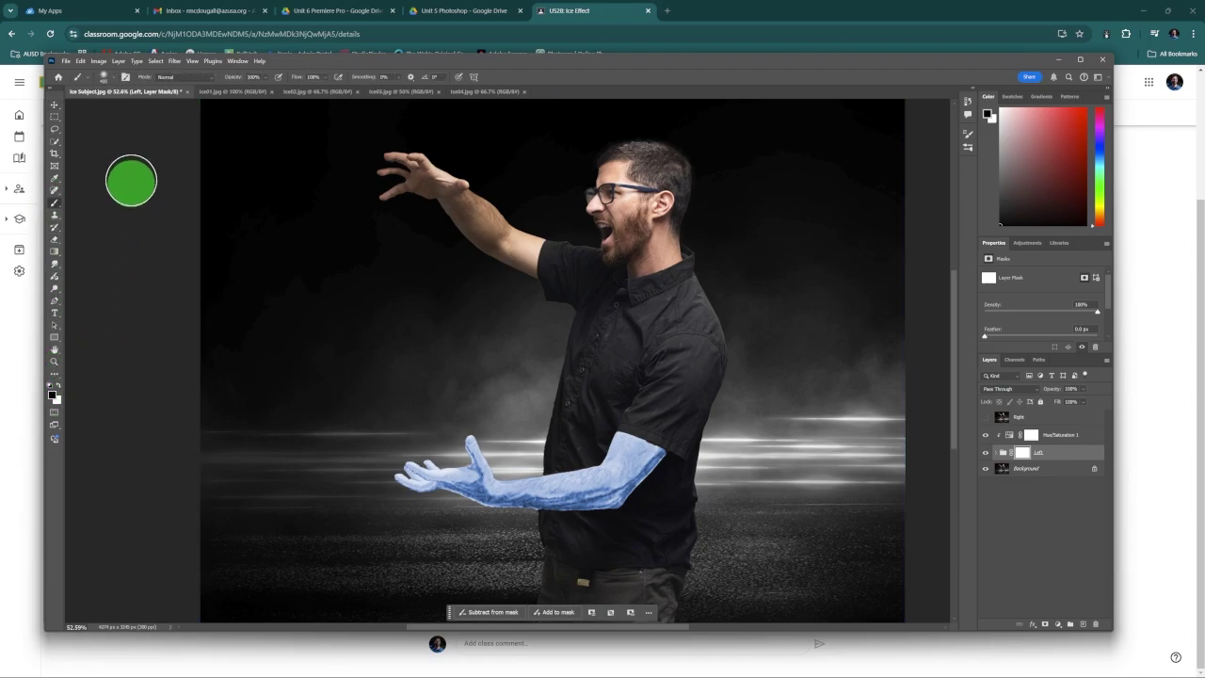
click(114, 78)
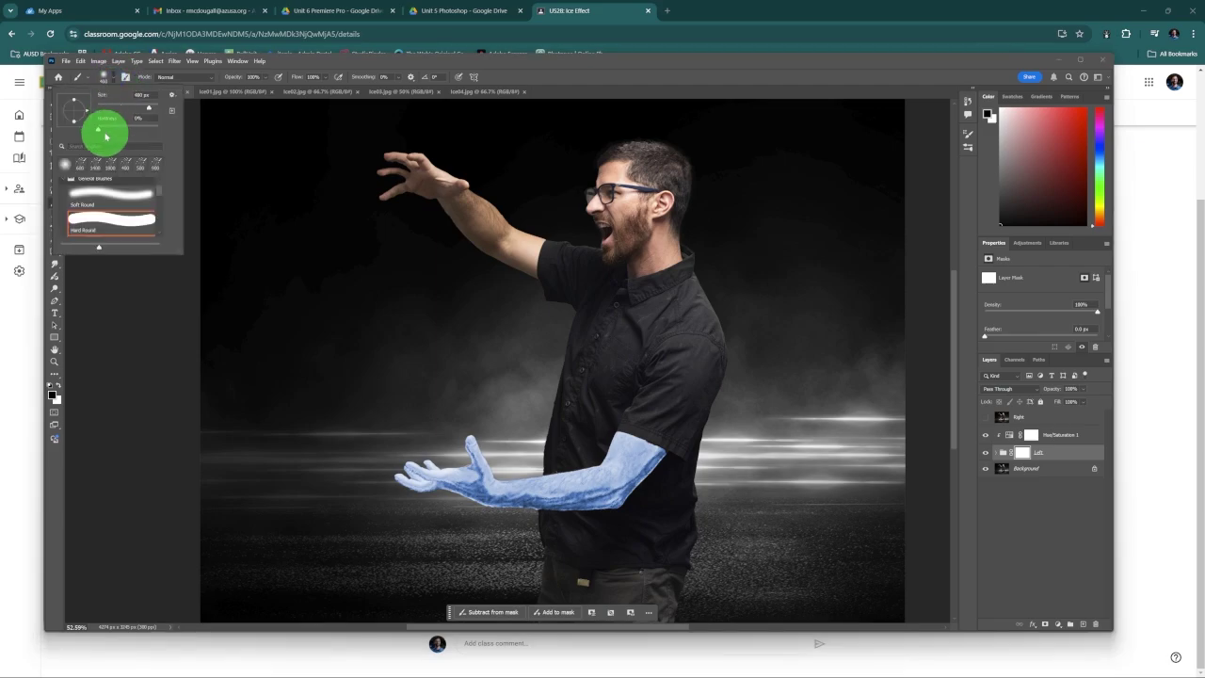
click(536, 64)
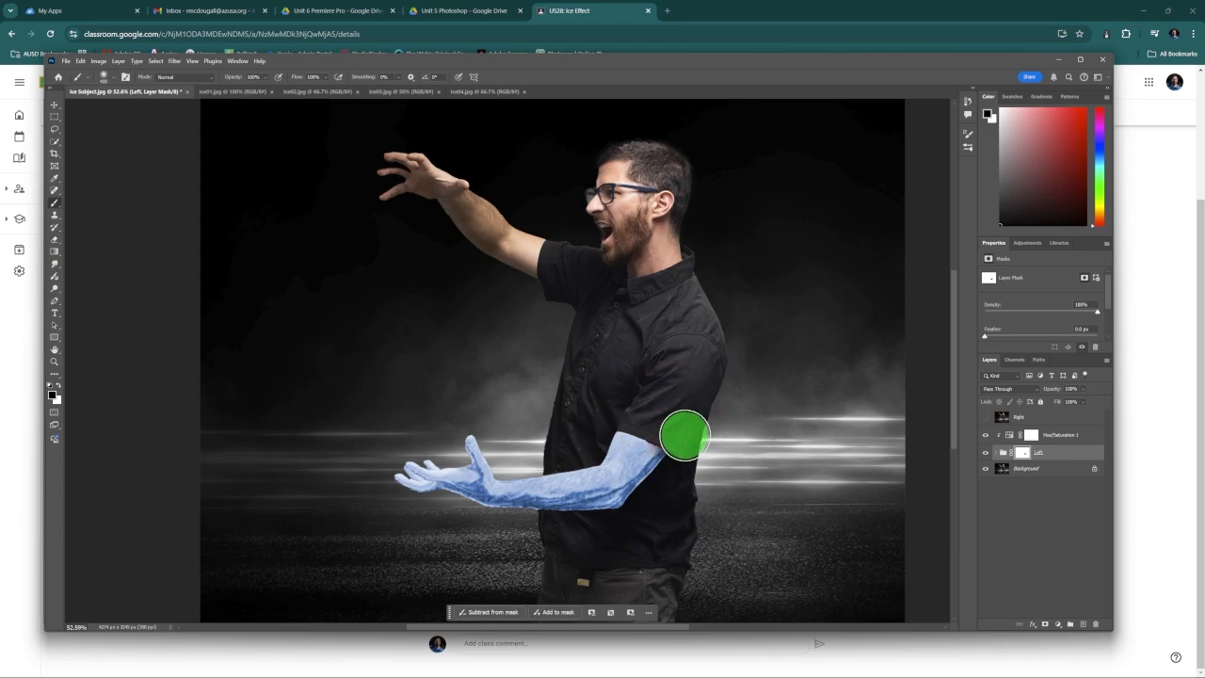
mouse_move(684, 435)
mouse_down()
mouse_move(621, 414)
mouse_move(667, 452)
mouse_move(662, 476)
mouse_move(619, 442)
mouse_move(634, 442)
mouse_move(656, 471)
mouse_move(645, 515)
mouse_move(661, 462)
mouse_move(644, 519)
mouse_move(662, 481)
mouse_move(614, 543)
mouse_move(643, 511)
mouse_move(653, 465)
mouse_move(608, 430)
mouse_move(640, 462)
mouse_move(669, 460)
mouse_move(437, 468)
mouse_move(559, 500)
mouse_move(742, 430)
mouse_move(809, 463)
mouse_move(882, 459)
mouse_move(876, 435)
mouse_move(1073, 453)
mouse_up()
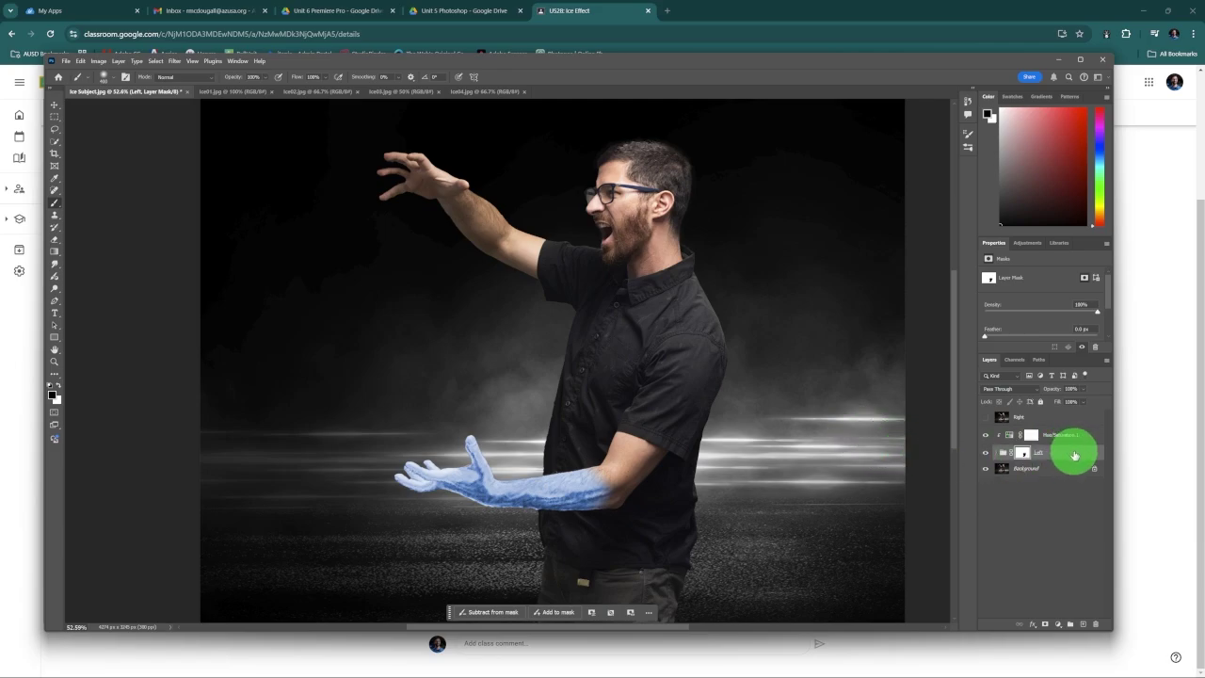
Step: Add an Inner Glow effect to the Left group and set the glow colour to blue 3025cf
click(1031, 624)
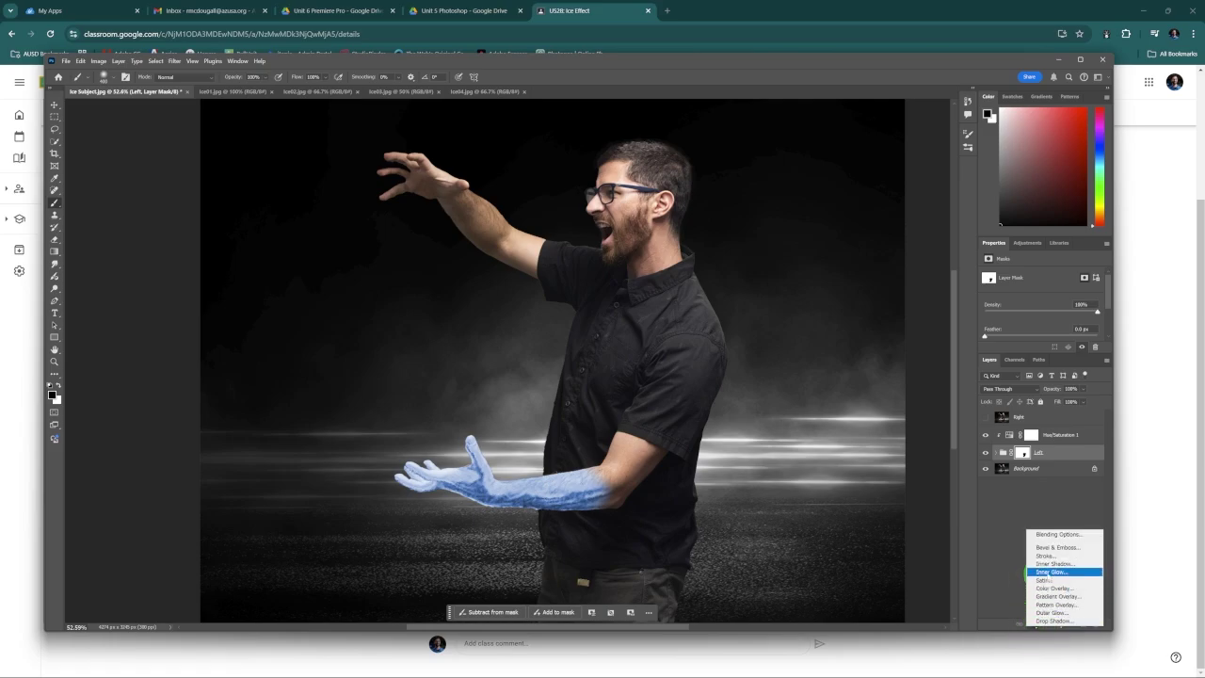
click(1045, 571)
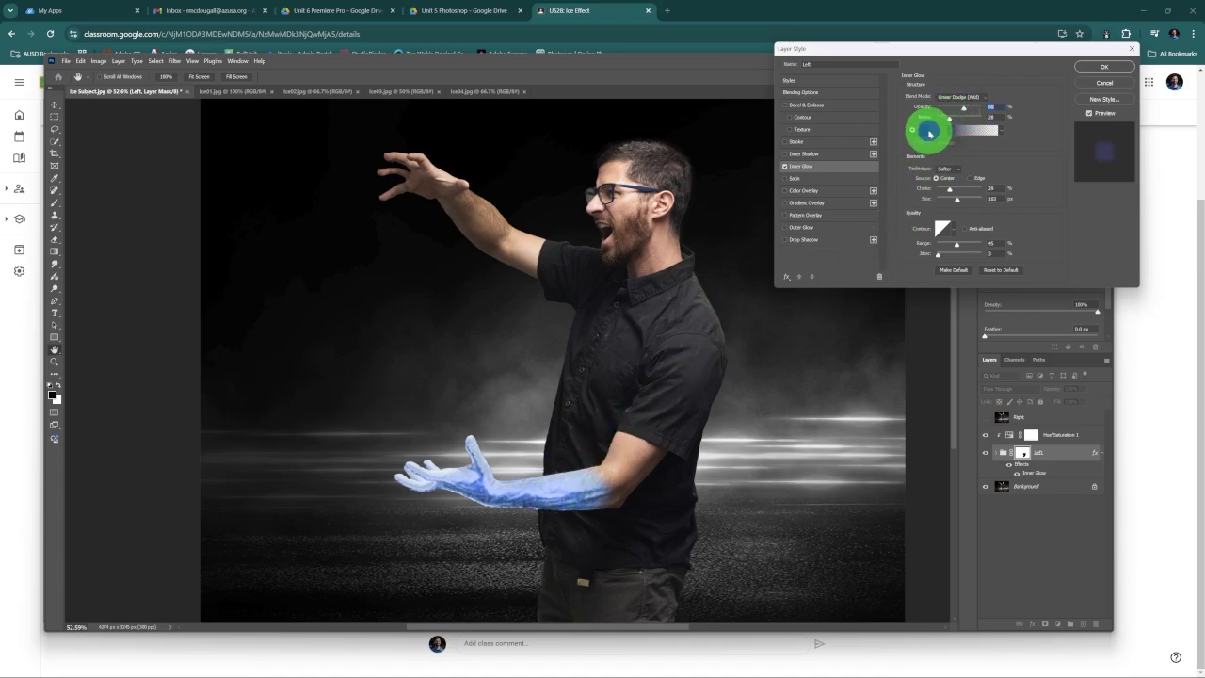
click(929, 134)
click(825, 105)
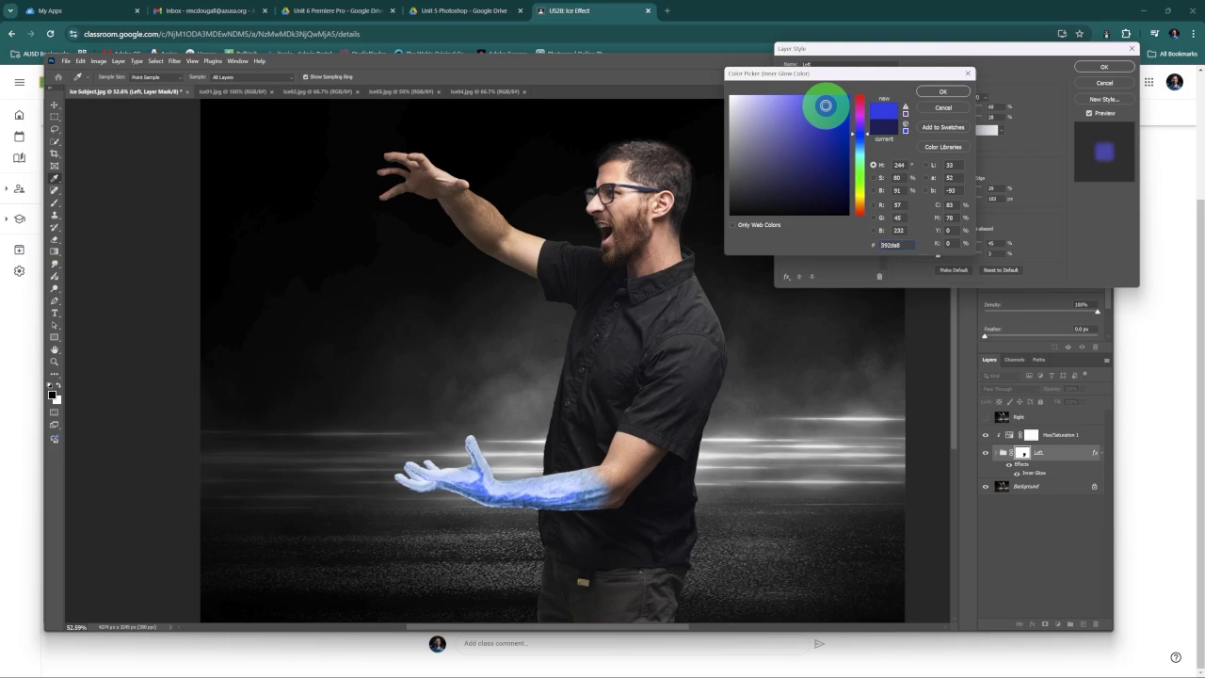
drag(825, 113, 827, 117)
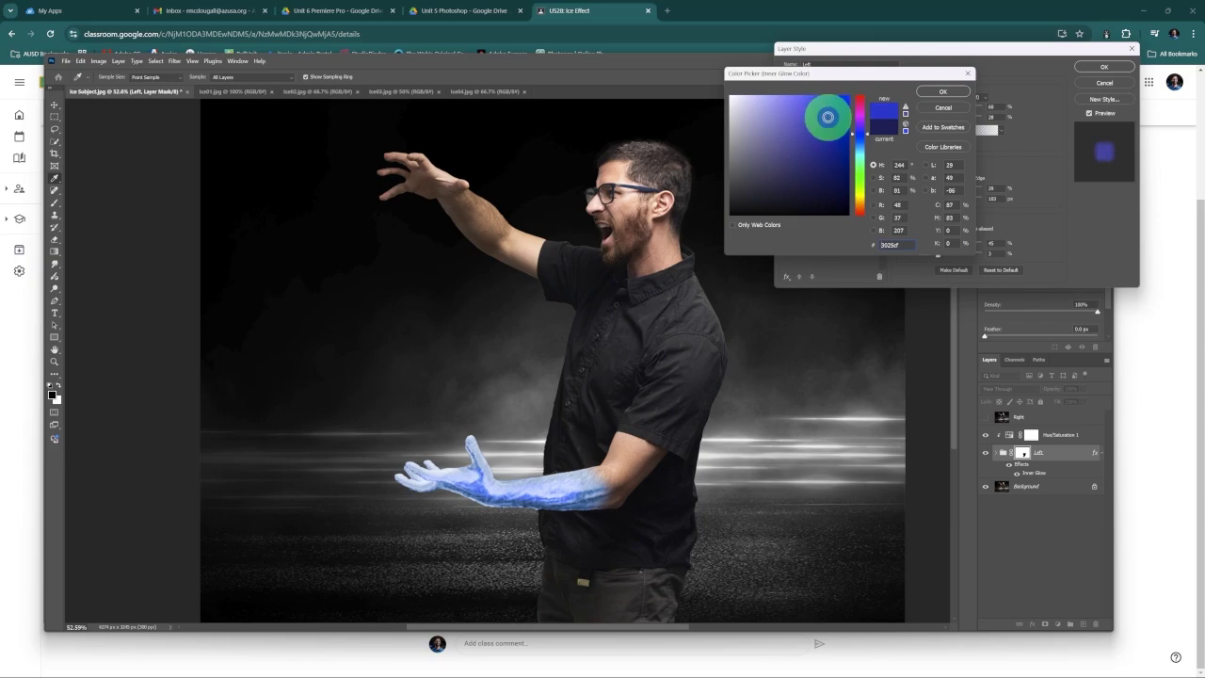
click(943, 91)
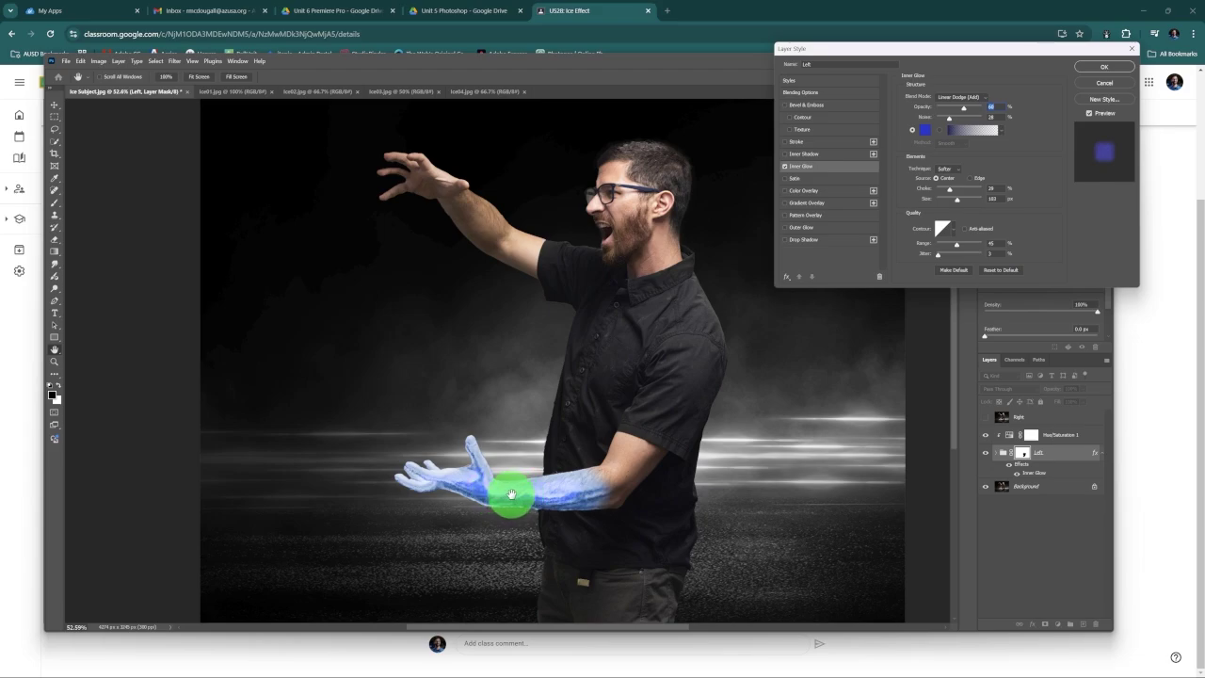
click(1102, 68)
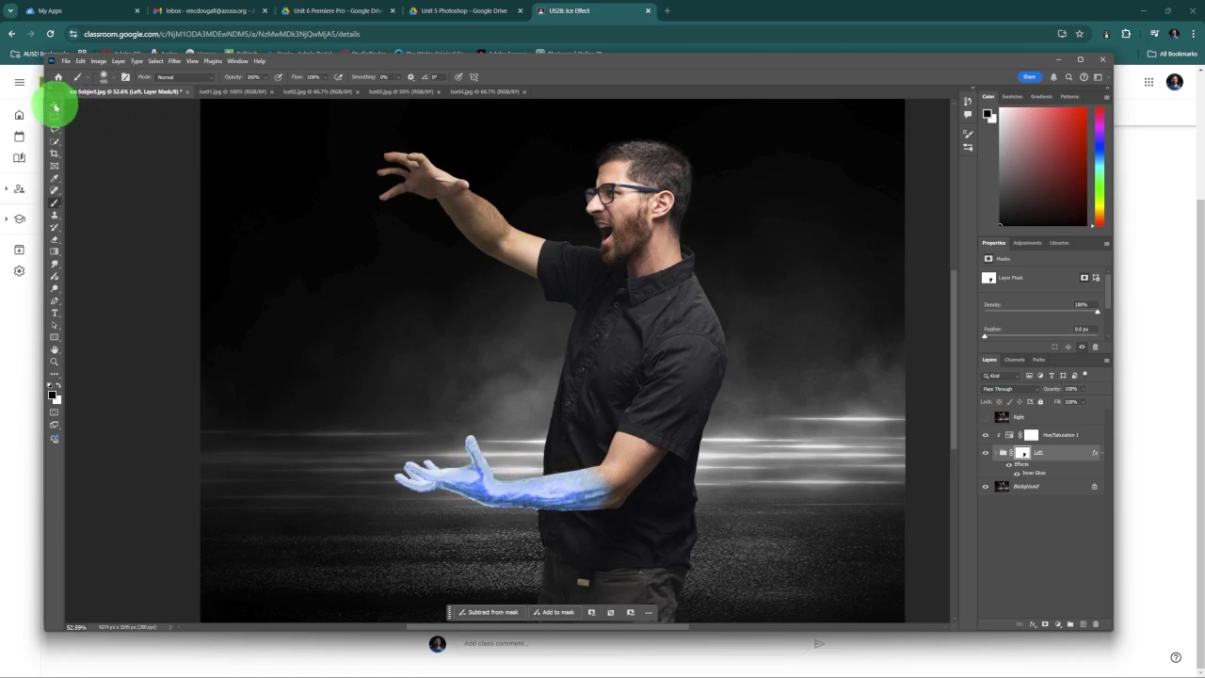
Step: Switch to the Move tool and compare the four ice images, Ice01.jpg to Ice04.jpg, for use in the effect
click(55, 104)
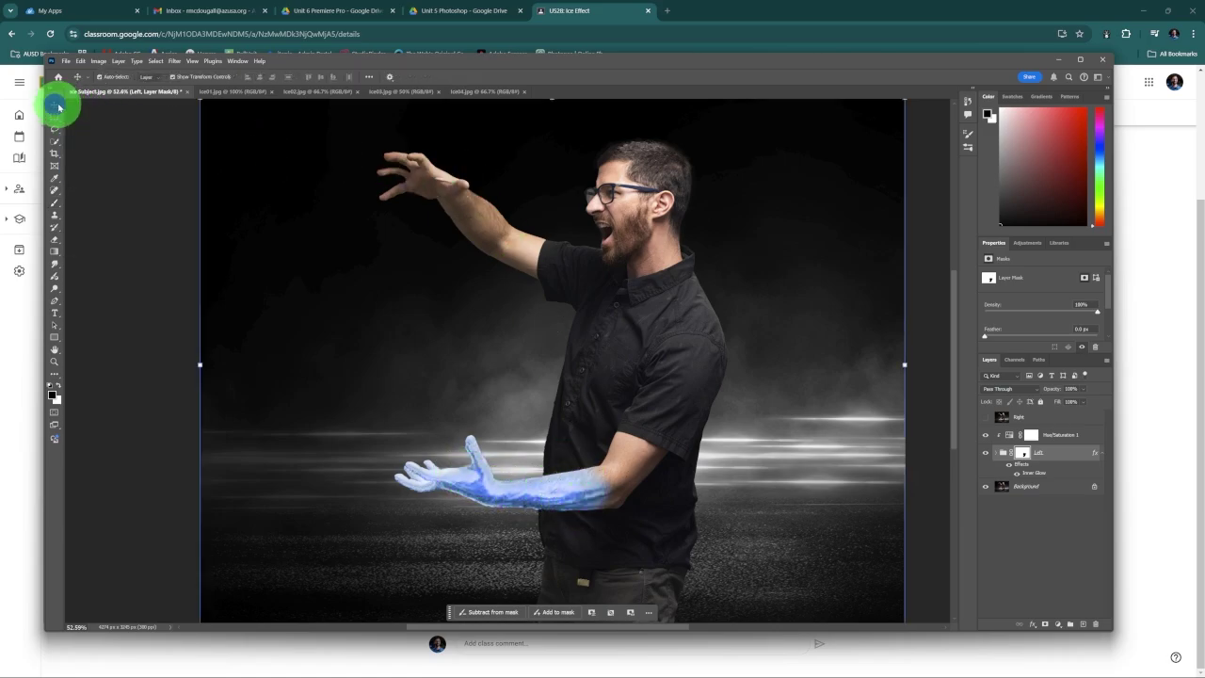
click(317, 93)
click(239, 95)
click(323, 91)
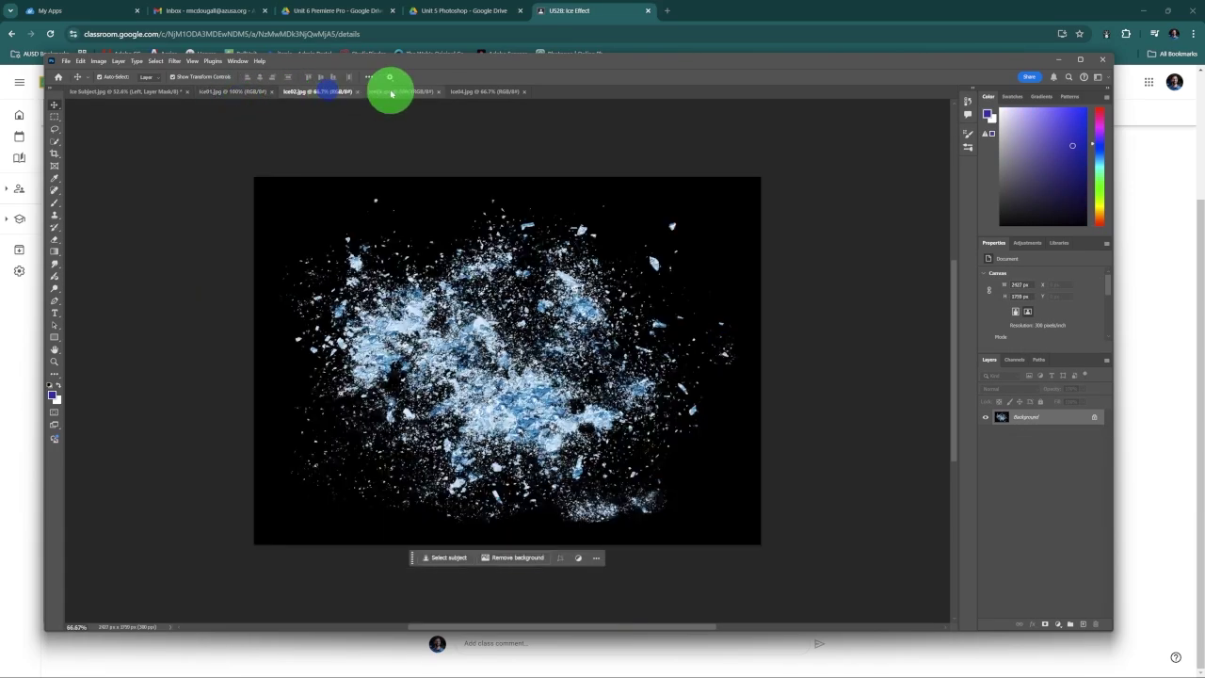
click(390, 92)
click(471, 91)
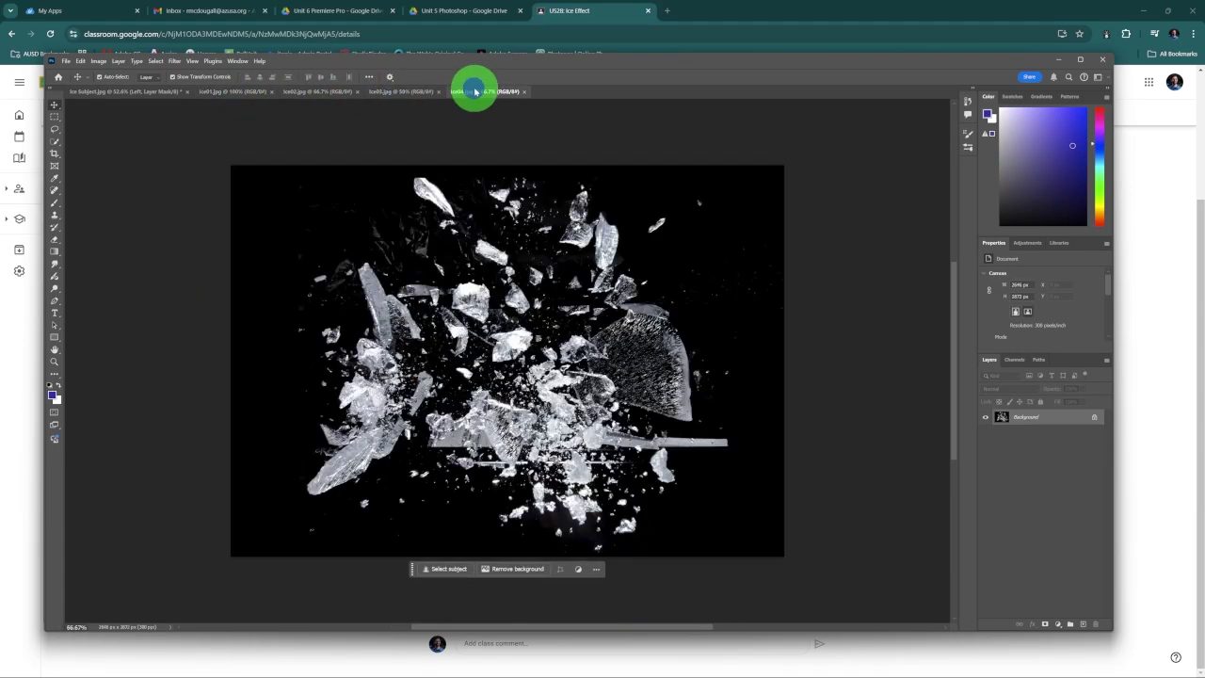
click(303, 91)
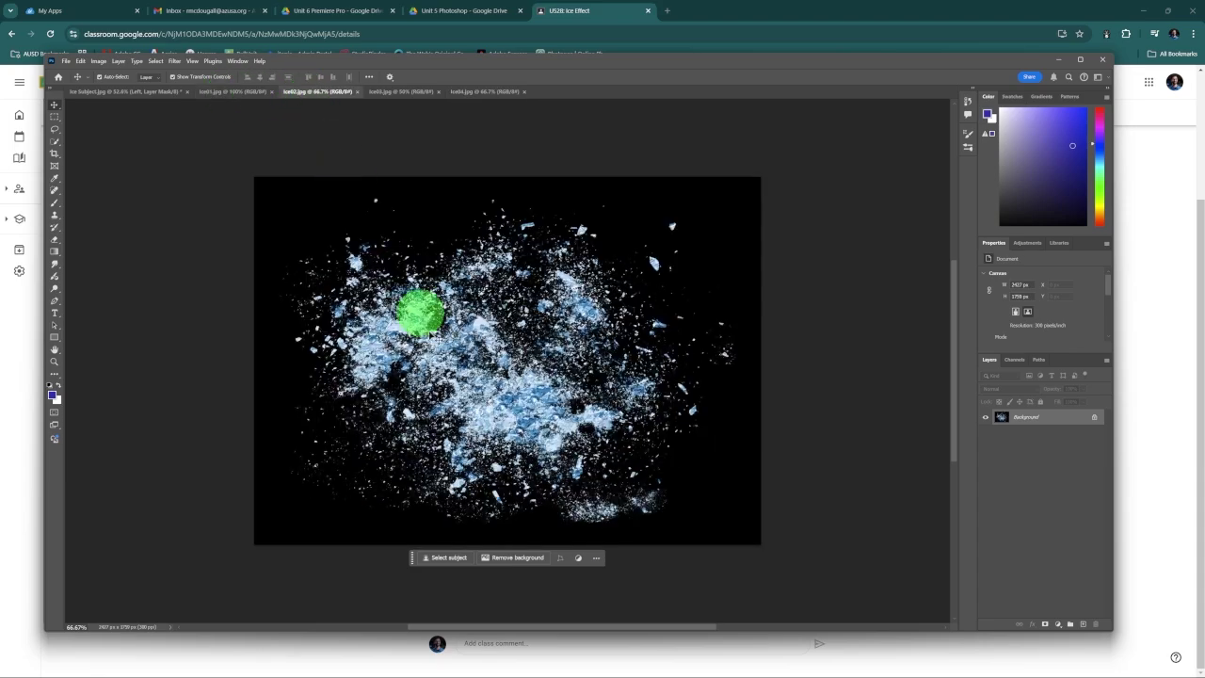
click(396, 91)
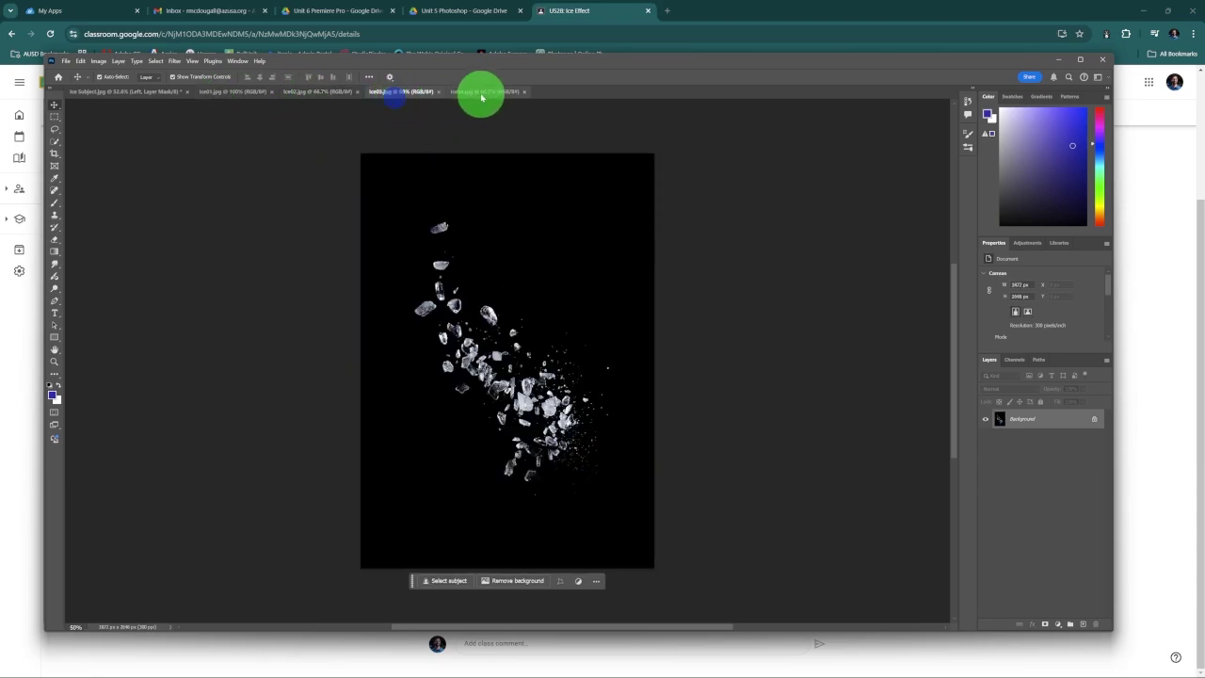
click(480, 91)
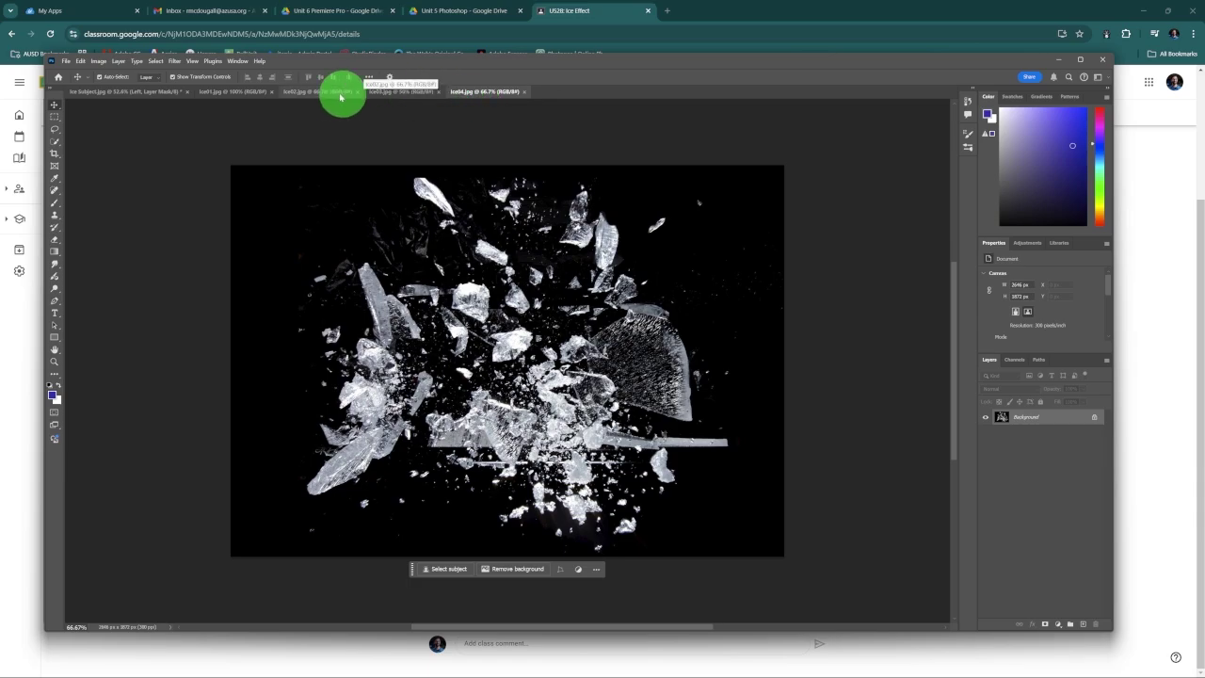
click(240, 92)
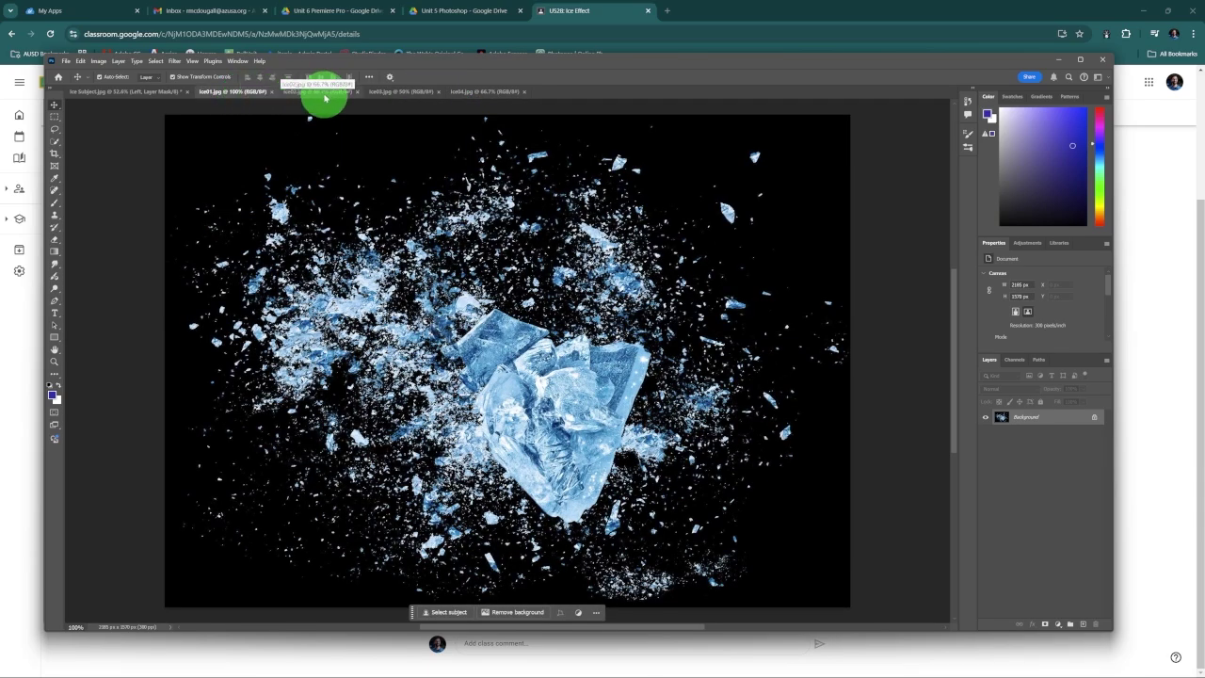
Step: Copy the Ice02.jpg image into Ice Subject.jpg and place its layer above Hue/Saturation 1
click(320, 92)
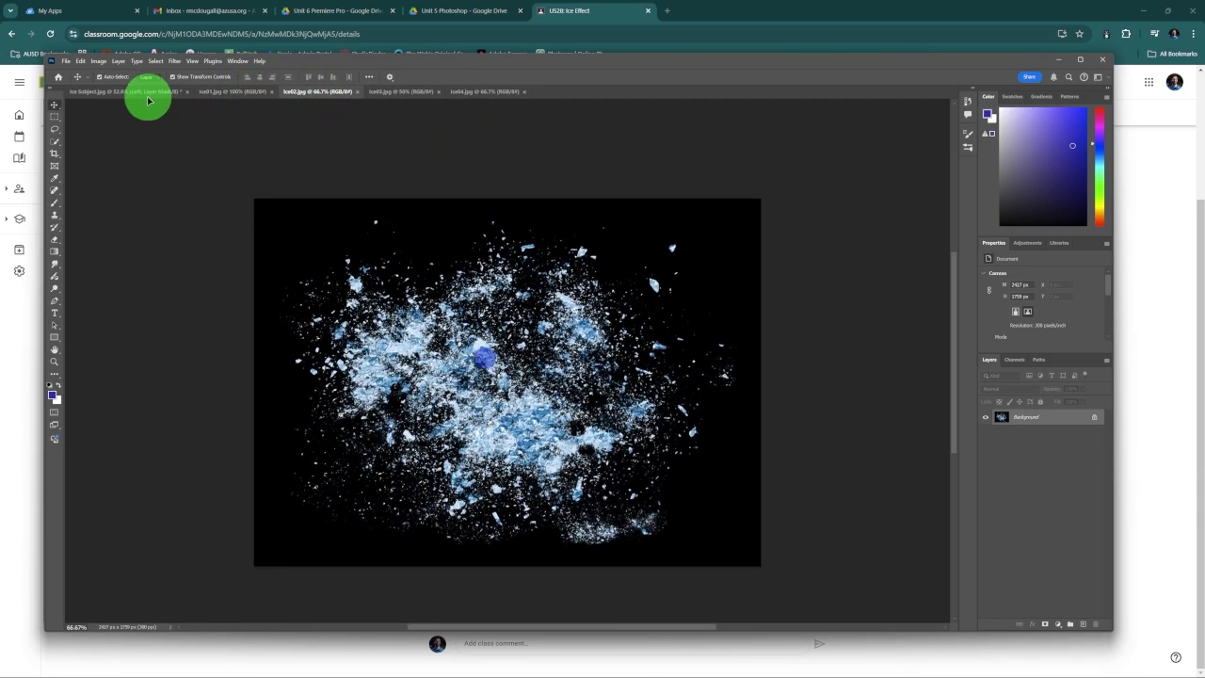
click(147, 93)
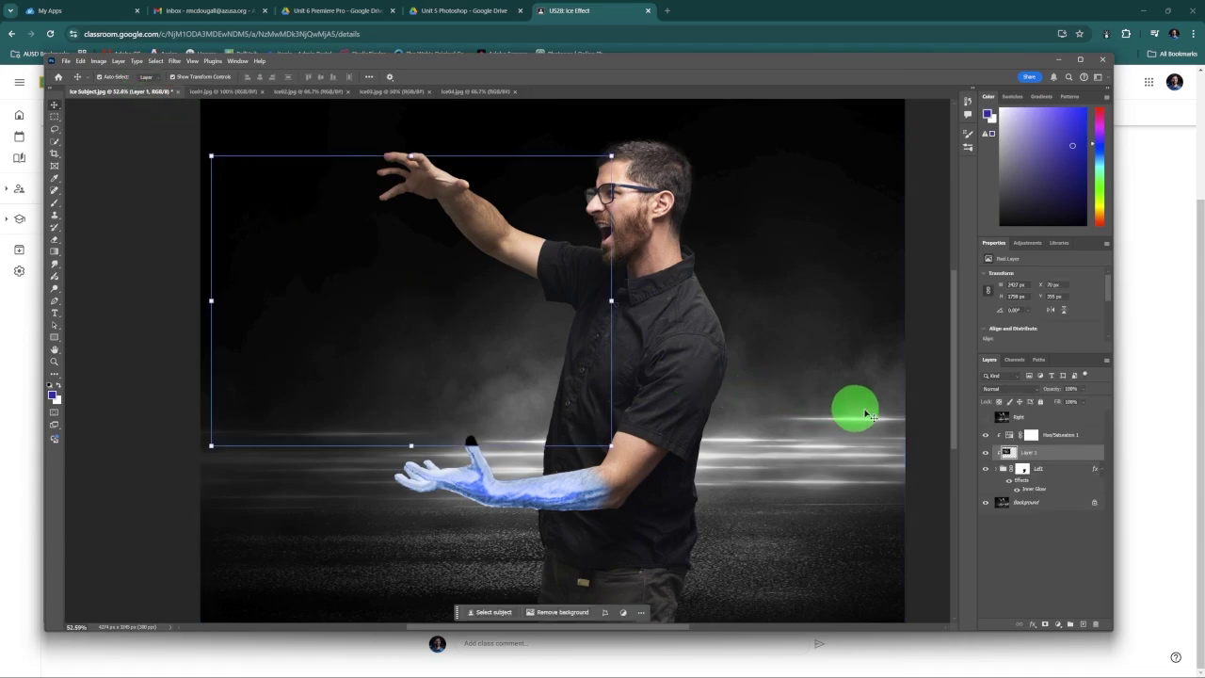
drag(1076, 452, 1082, 433)
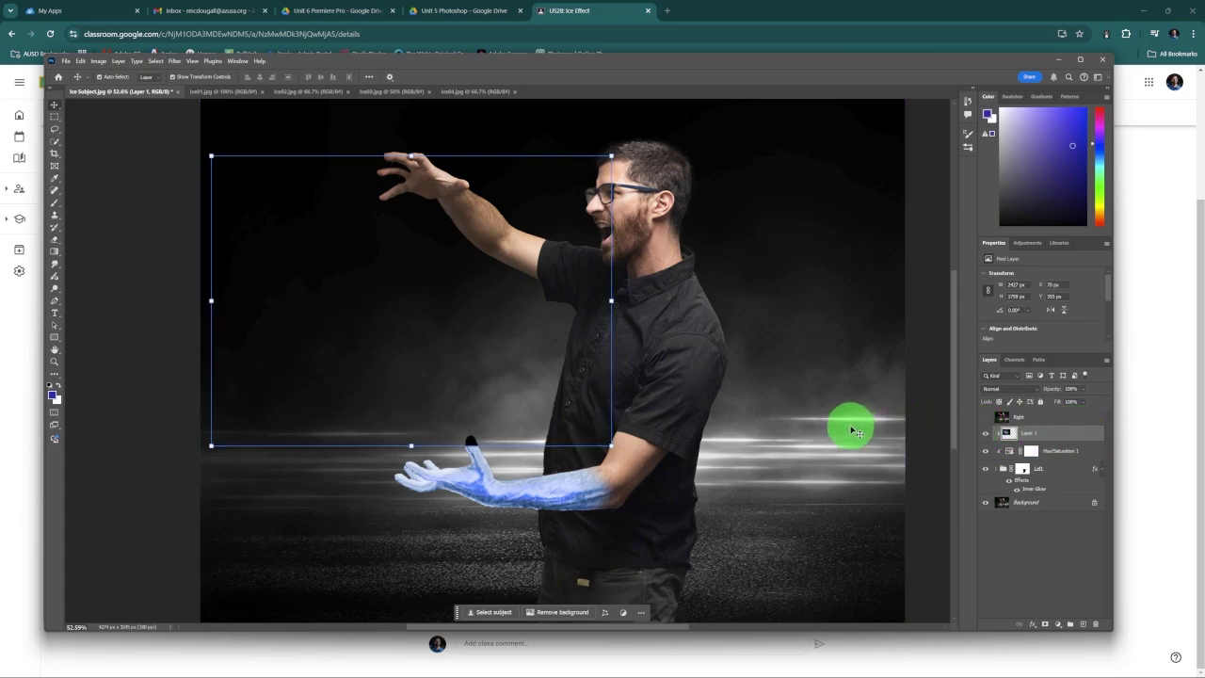
click(984, 417)
click(985, 417)
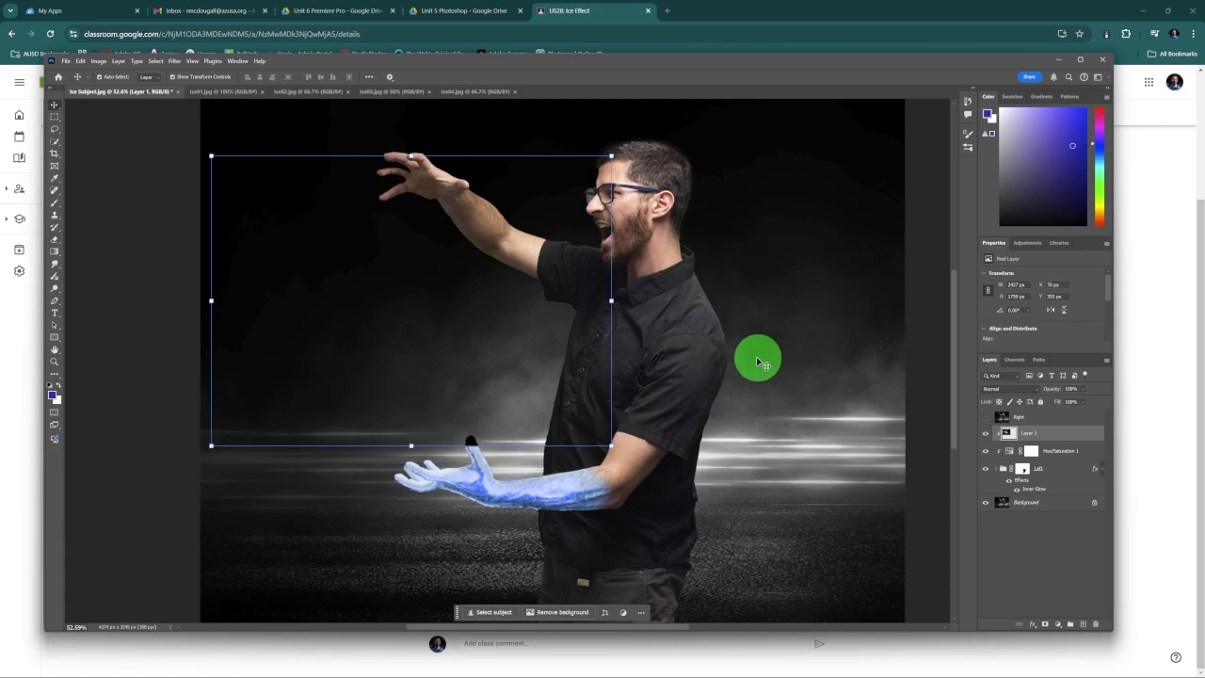
click(1054, 417)
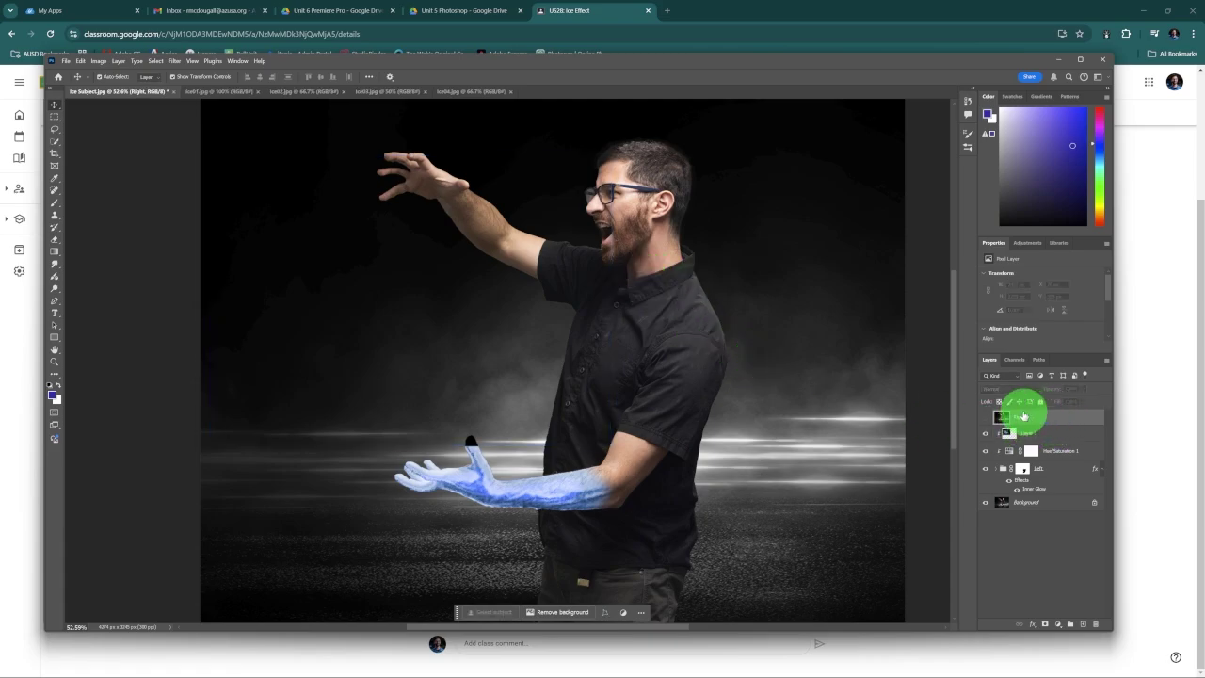
drag(984, 417, 1041, 424)
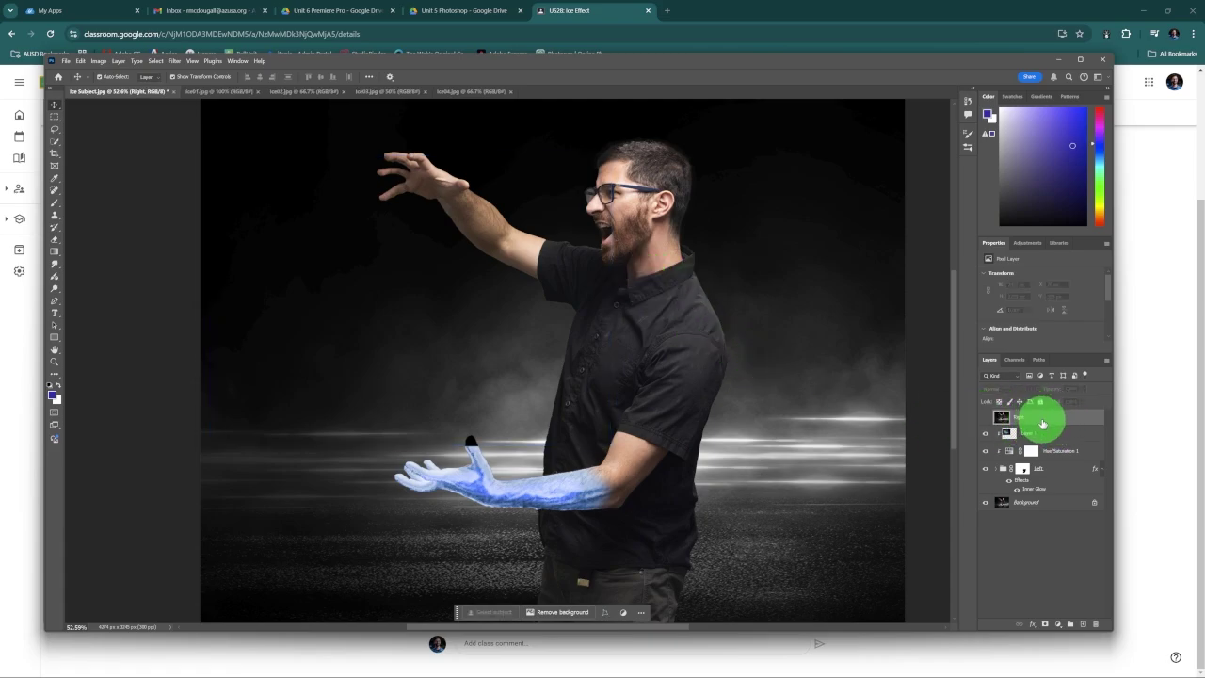
Step: Hide Layer 1 with the ice image and release it from the clipping mask
click(986, 436)
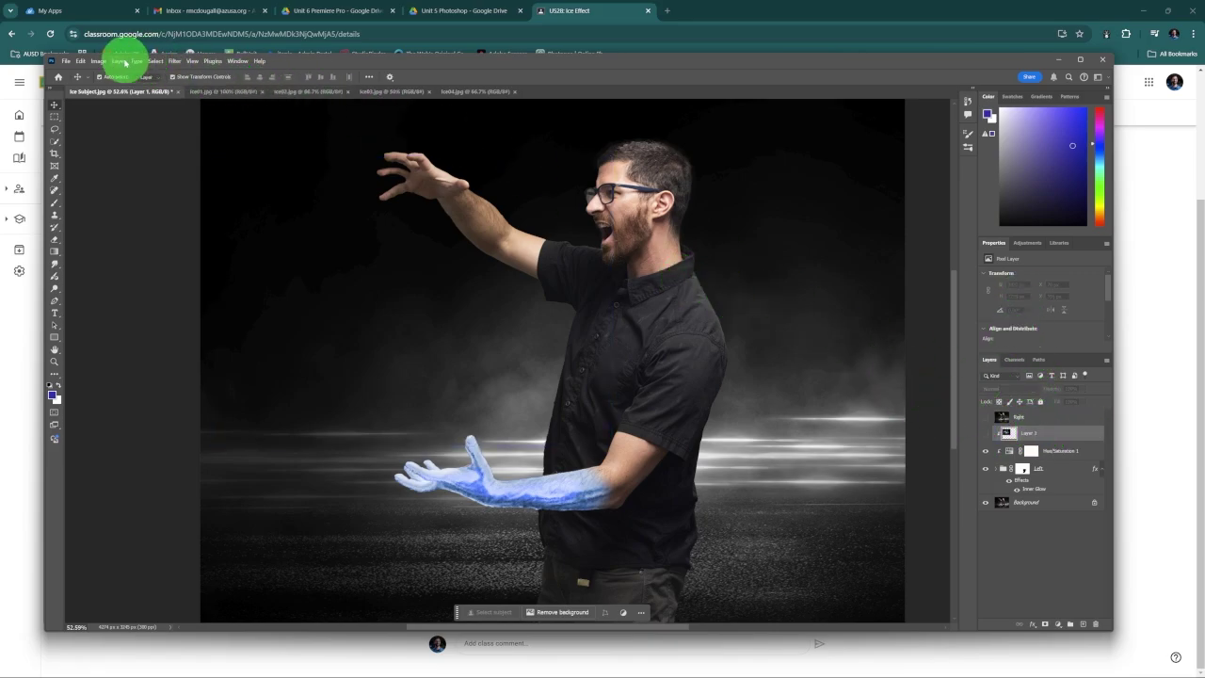
click(118, 60)
click(176, 233)
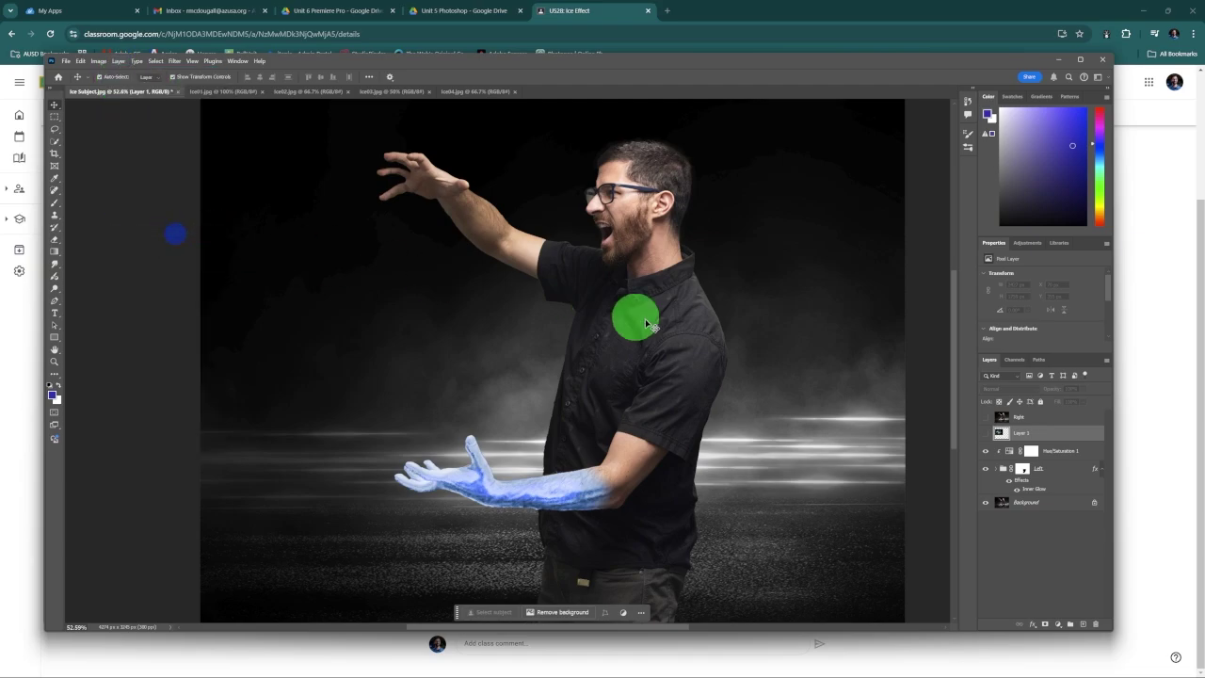
Step: Show the Right layer and mask it to a quick selection of the man's raised arm
click(1045, 417)
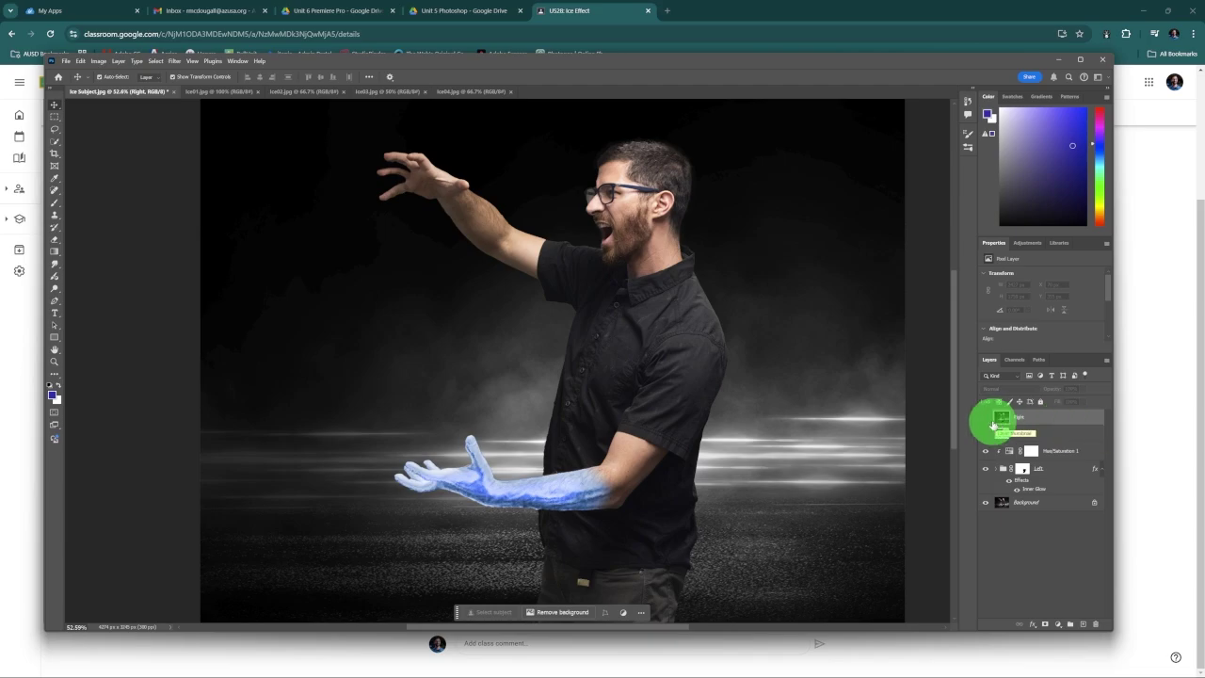
click(986, 417)
click(54, 140)
drag(525, 255, 418, 185)
click(1045, 623)
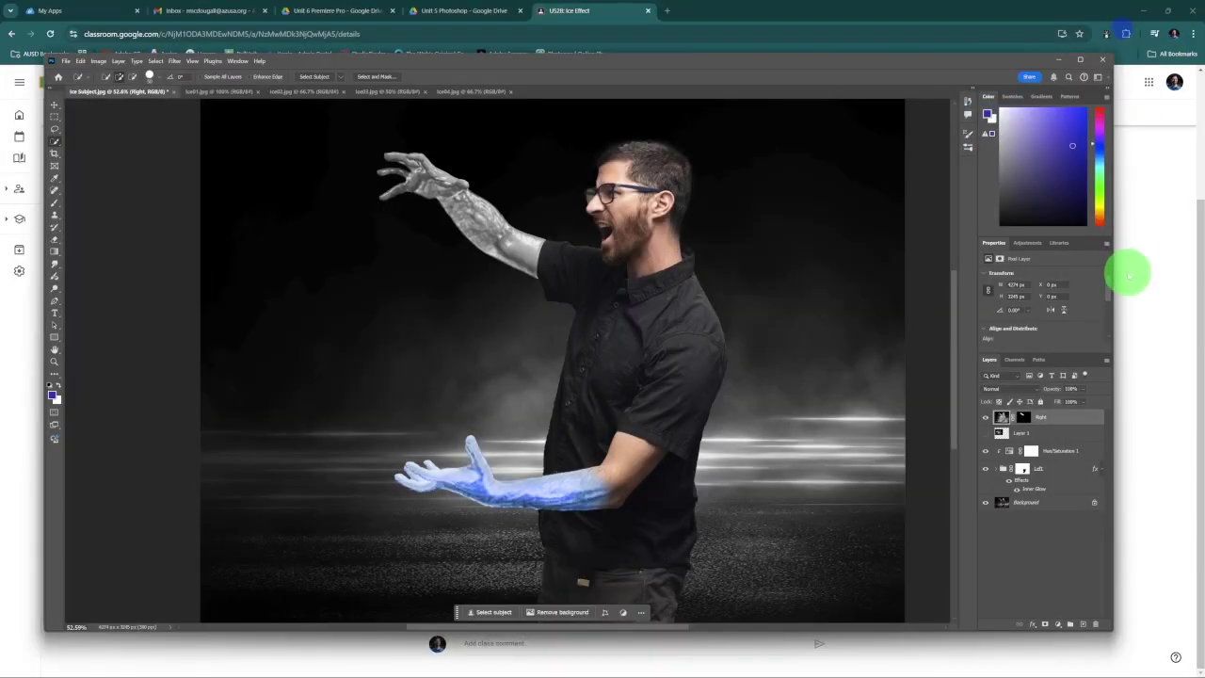
Step: Add a Hue/Saturation adjustment clipped to the Right layer and shift its hue to blue
click(1057, 623)
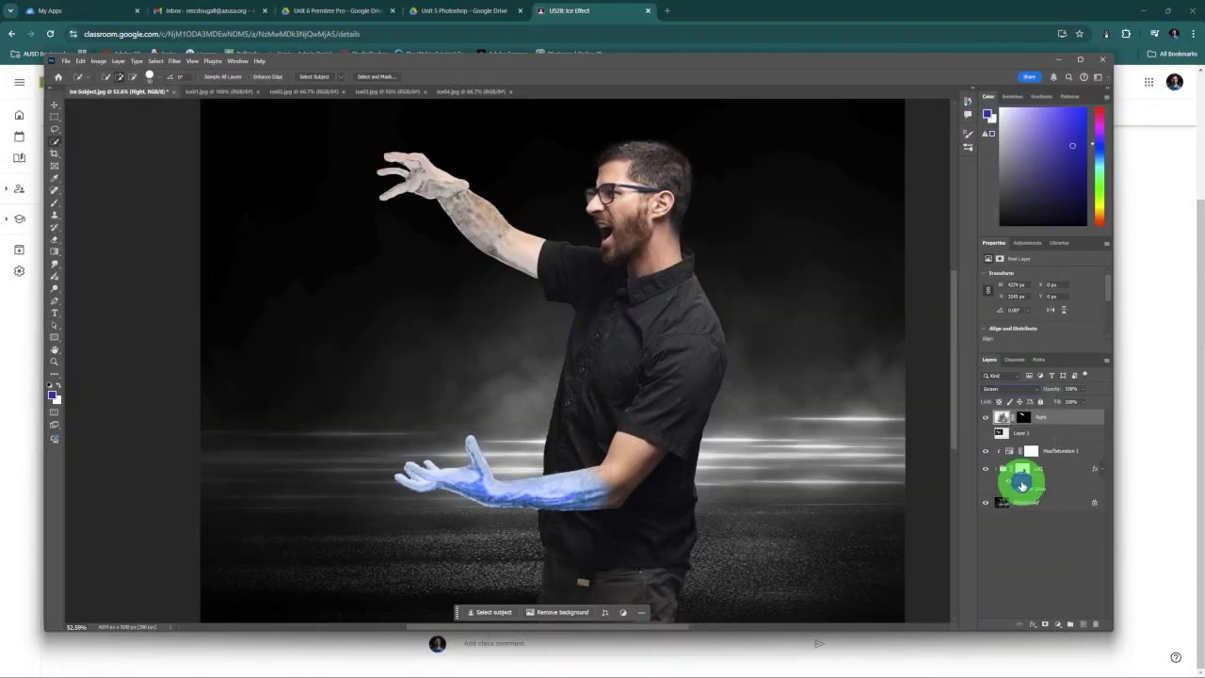
click(1054, 447)
drag(1041, 299, 1054, 304)
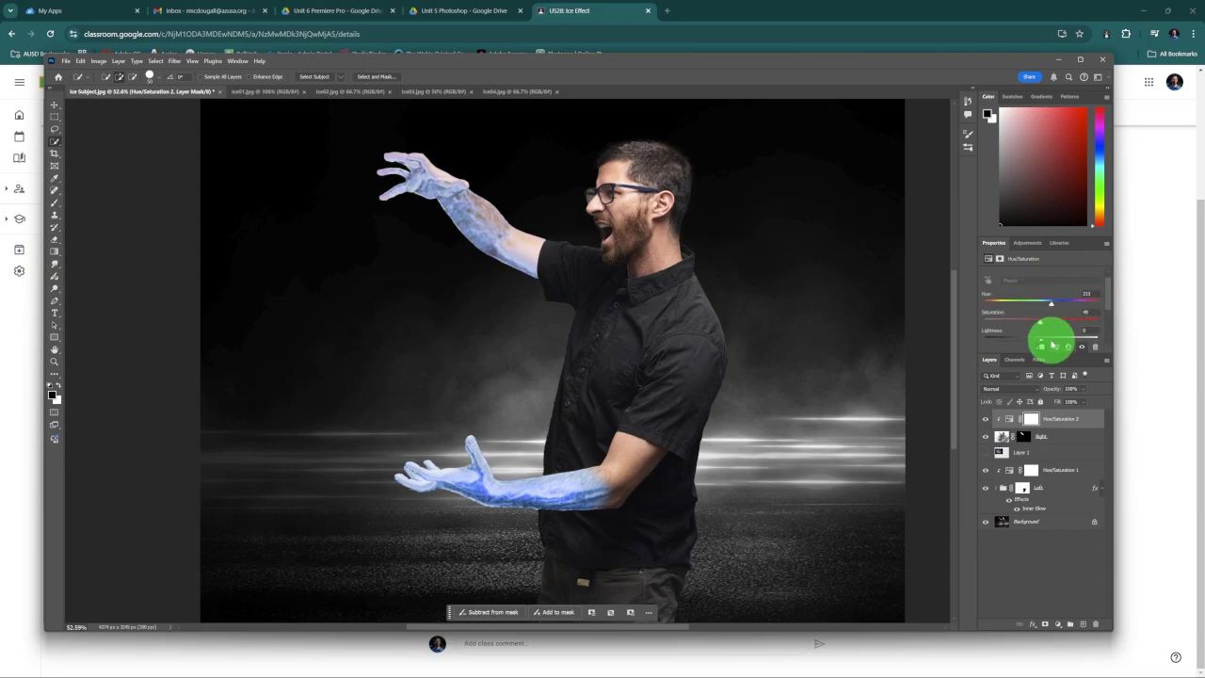
Step: Put the Right layer in a group named Right and clip Hue/Saturation 2 to that group
shift+click(1054, 437)
click(1070, 623)
double_click(1021, 418)
text(Right)
click(996, 419)
drag(1056, 434, 1043, 411)
alt+click(1041, 426)
click(1080, 452)
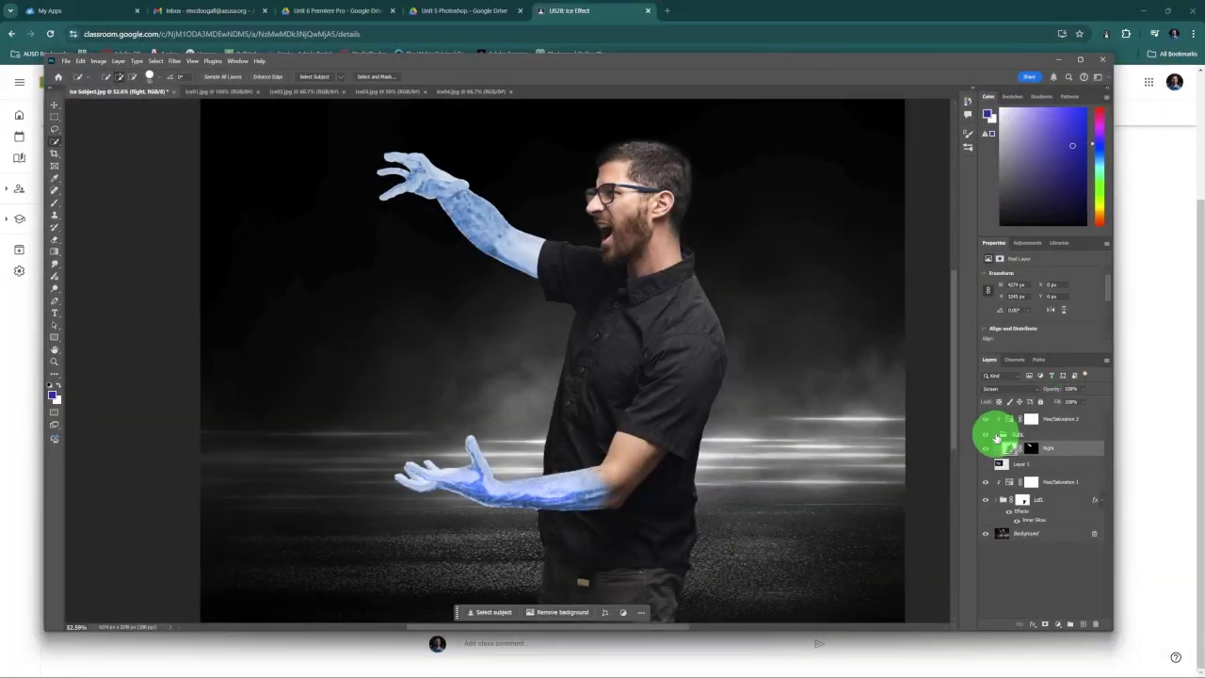
Step: Collapse the Right group and paint black on its layer mask to fade the ice effect near the elbow
click(994, 433)
click(54, 203)
key(v)
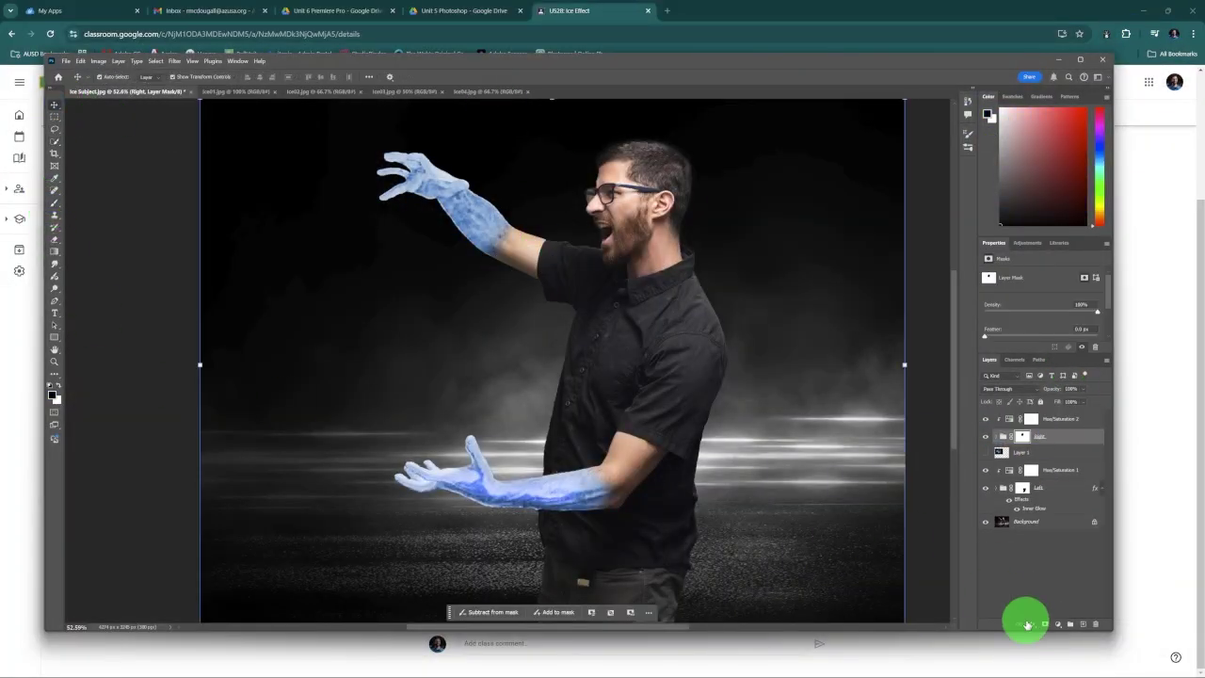
Step: Add a blue Inner Glow effect to the Right group
click(1032, 624)
click(1050, 555)
click(1120, 63)
drag(1033, 526, 1031, 582)
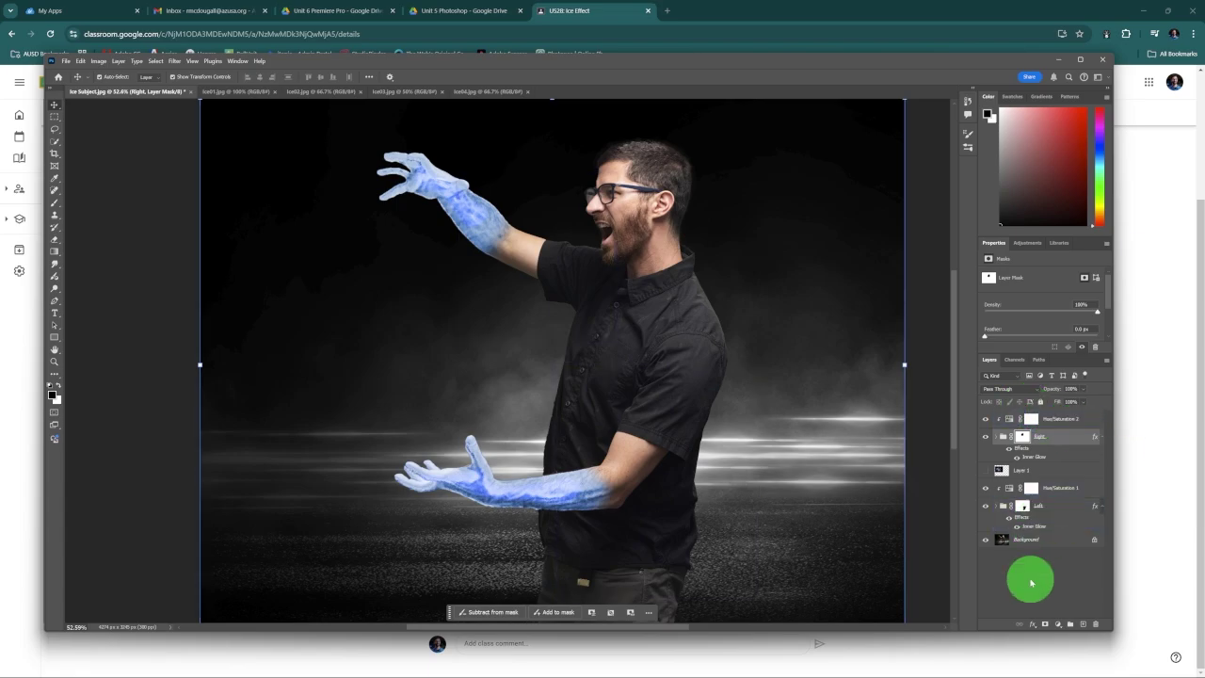
Step: Show Layer 1 with the ice burst and set its blend mode to Screen
click(984, 469)
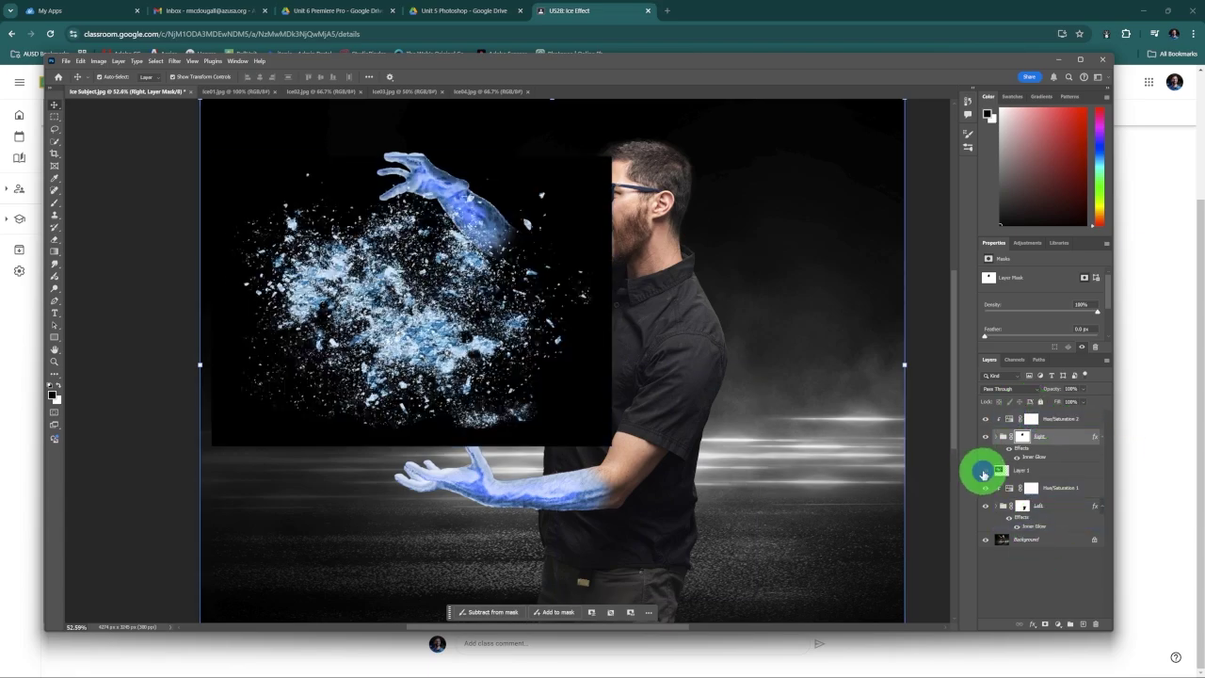
drag(486, 326, 509, 332)
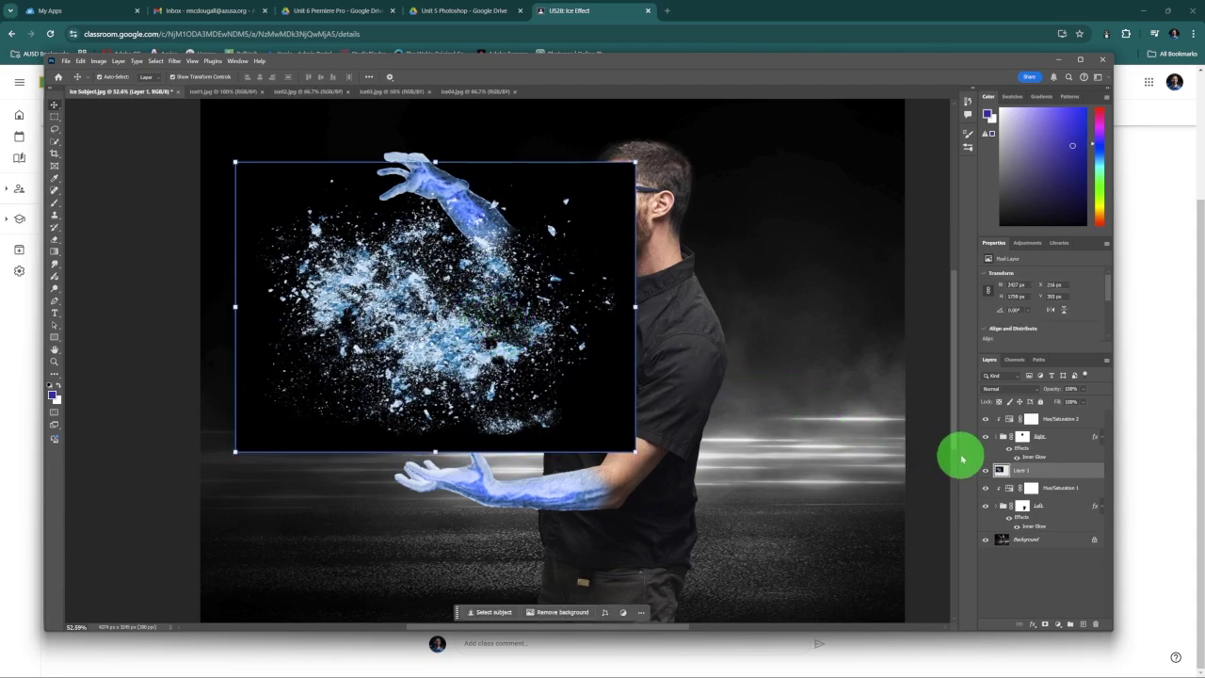
click(1044, 471)
click(1021, 390)
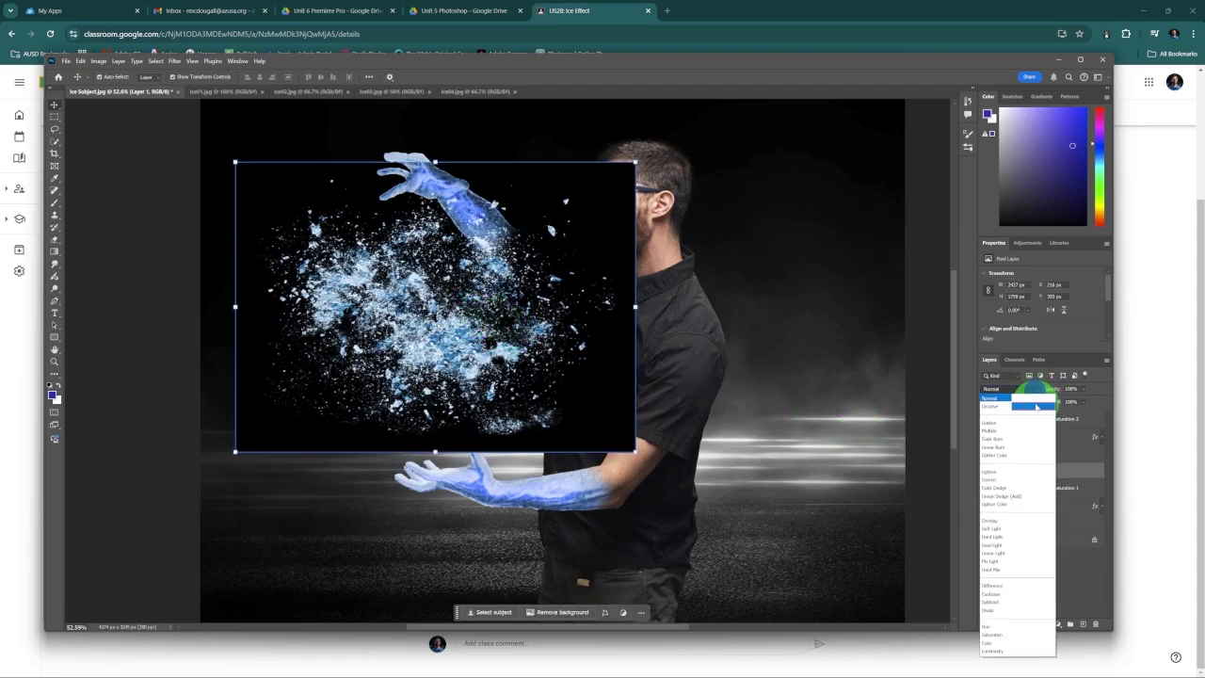
click(1026, 482)
Step: Scale the ice burst on Layer 1 to about 71%, rotate it nearly upright and position it between the two hands
drag(636, 451, 585, 363)
drag(439, 270, 469, 303)
drag(567, 154, 540, 183)
drag(486, 228, 474, 274)
drag(537, 189, 552, 182)
click(511, 76)
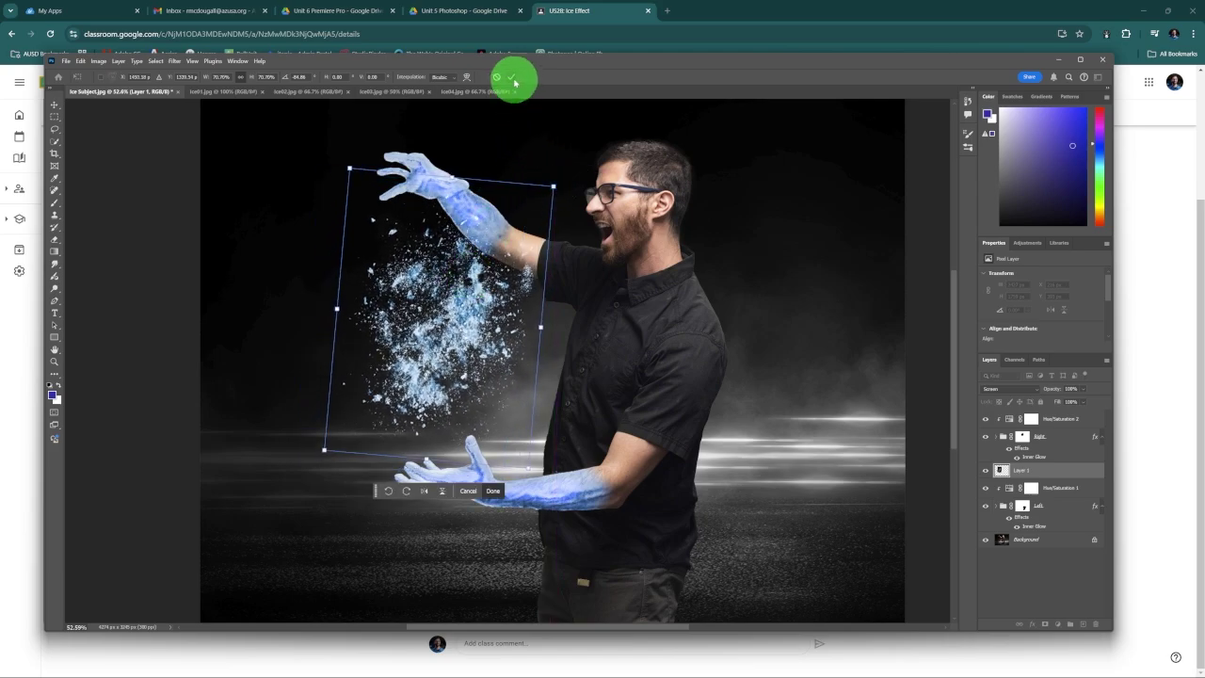
Step: Copy the Ice03.jpg image into Ice Subject.jpg and set its layer's blend mode to Screen
click(393, 93)
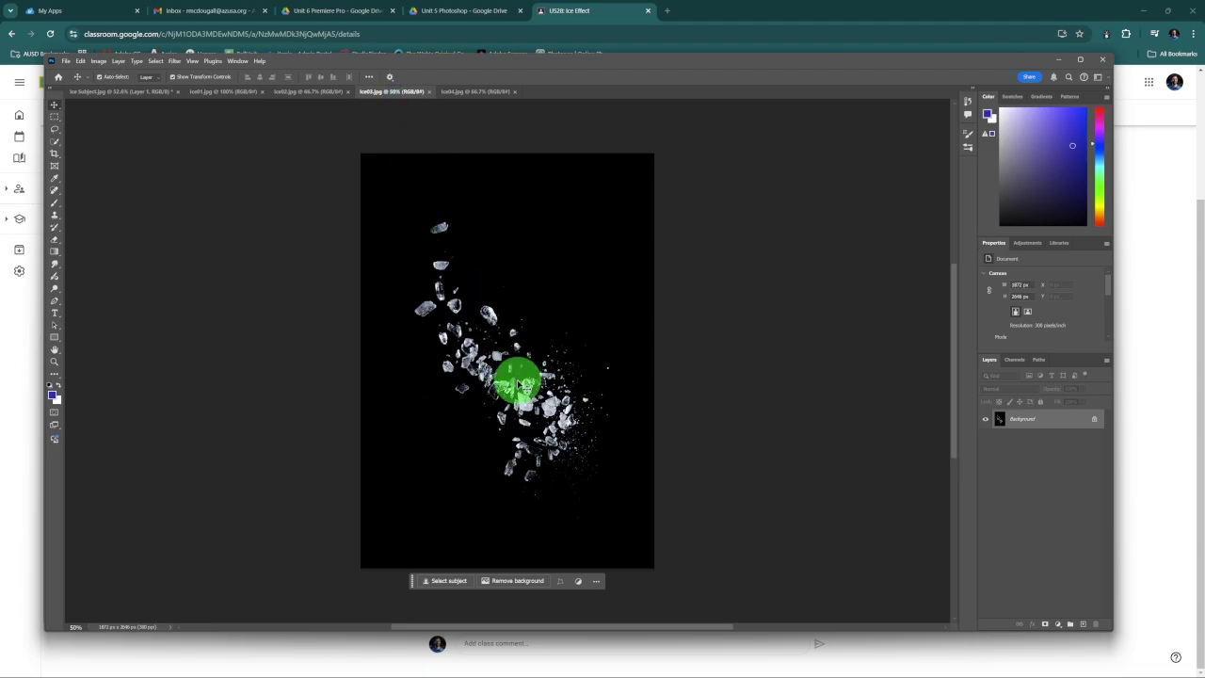
drag(517, 385, 460, 372)
click(1035, 391)
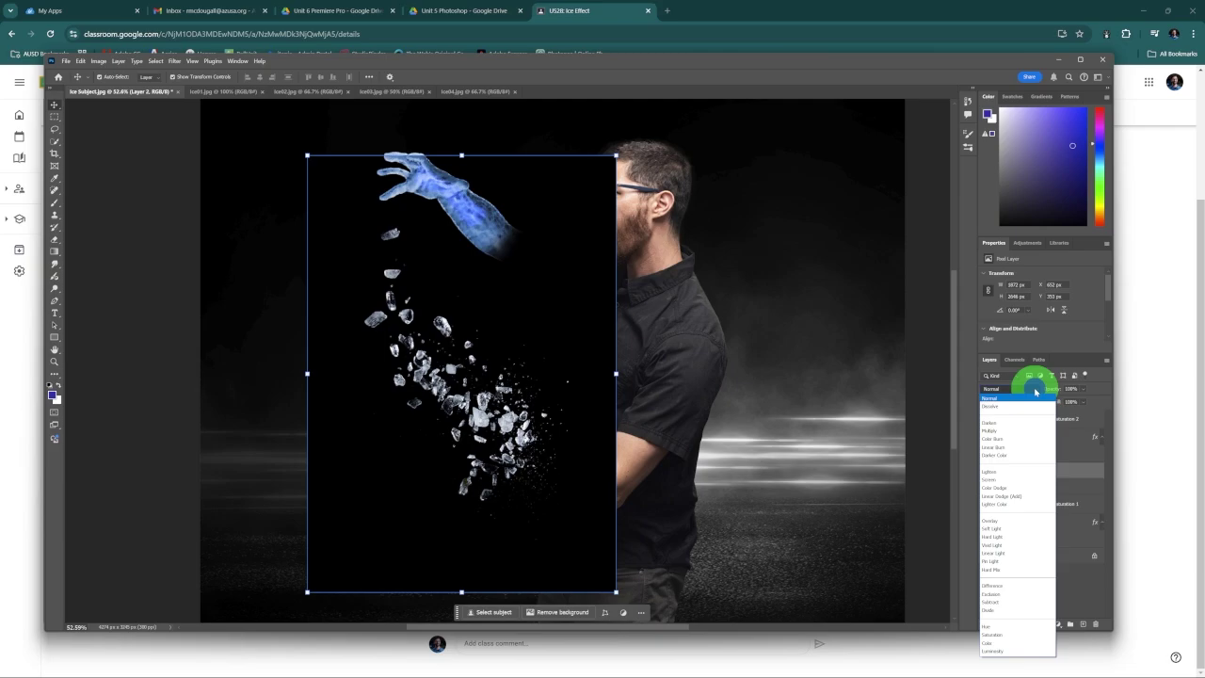
click(1013, 479)
Step: Scale the ice chunks on Layer 2 to about 48% and place them just above the lower hand
drag(615, 591, 430, 370)
drag(395, 291, 449, 440)
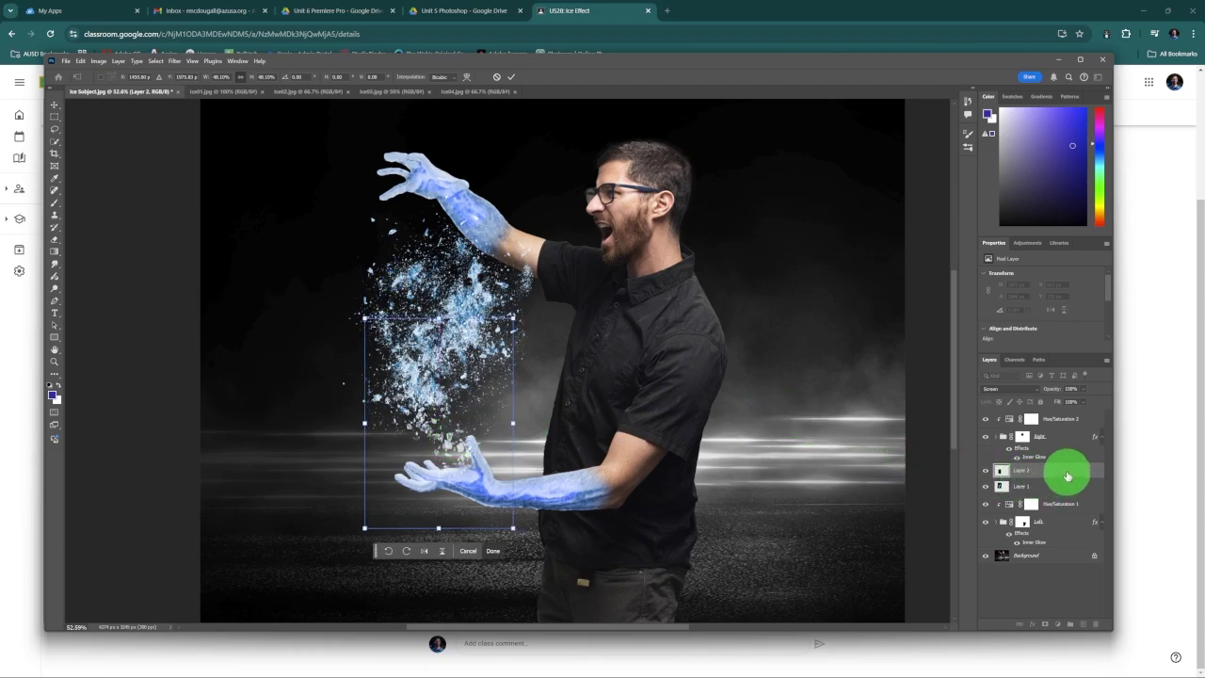
key(Return)
Step: Apply Hue/Saturation to Layer 2, shifting the hue of the ice chunks and setting Saturation to +26
key(ctrl+u)
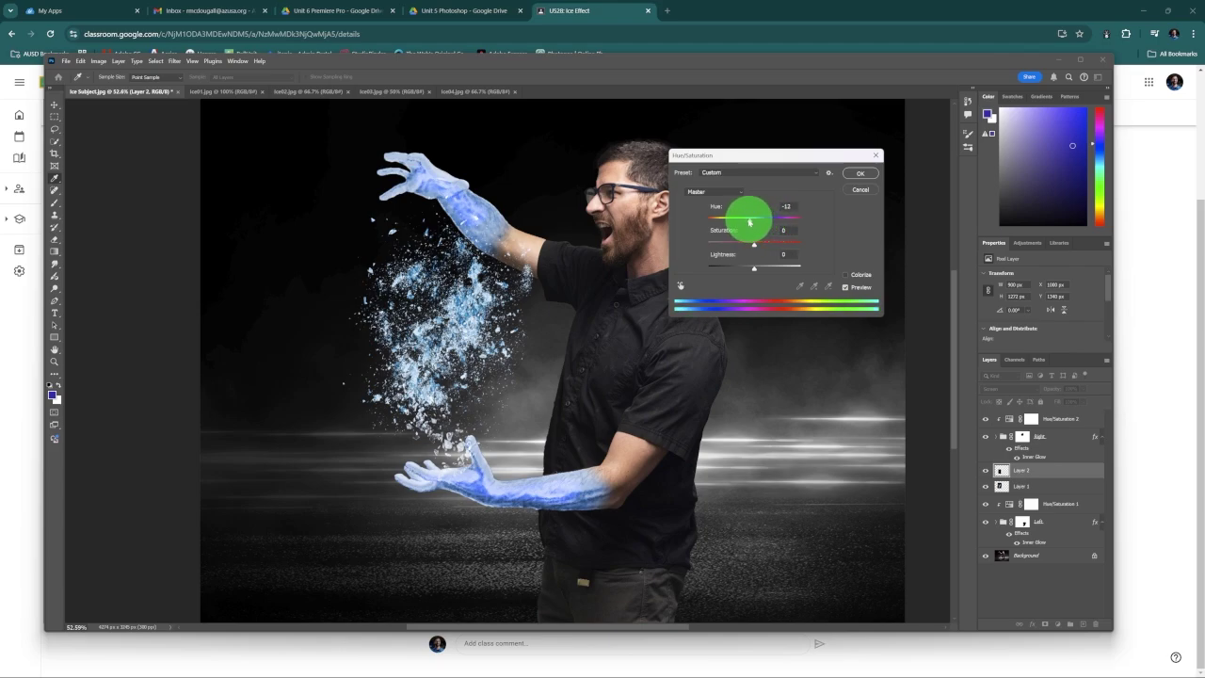
mouse_move(720, 220)
mouse_down()
mouse_move(759, 223)
mouse_move(742, 223)
mouse_up()
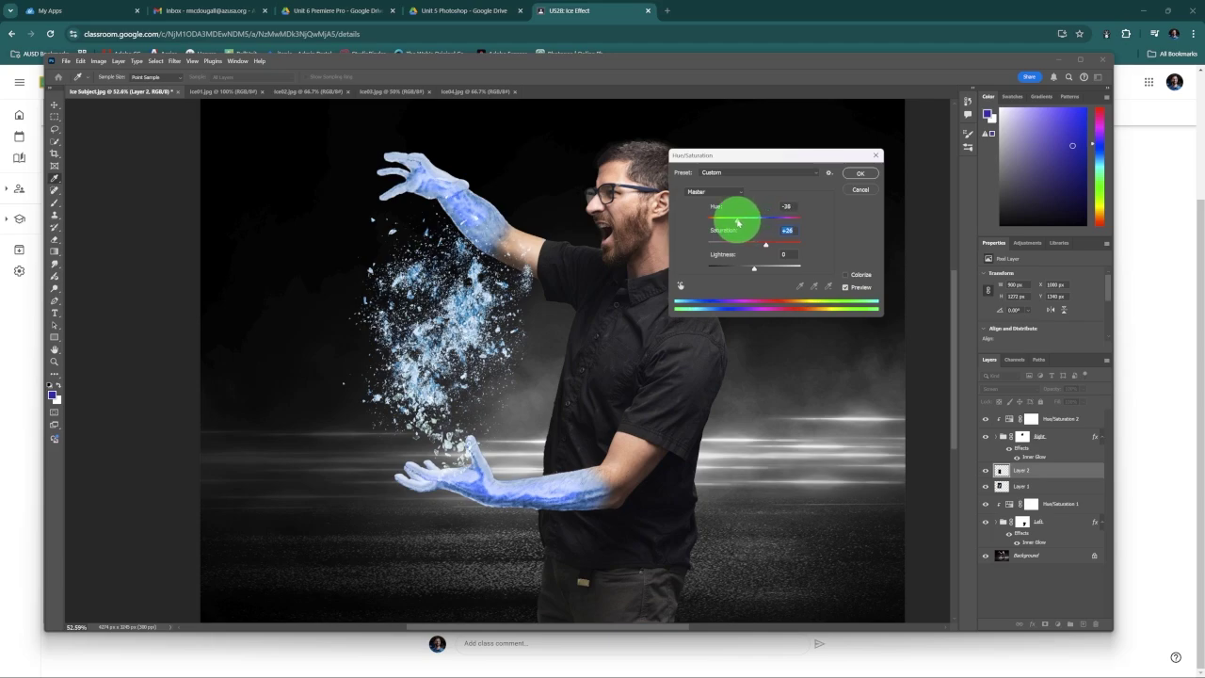
click(857, 175)
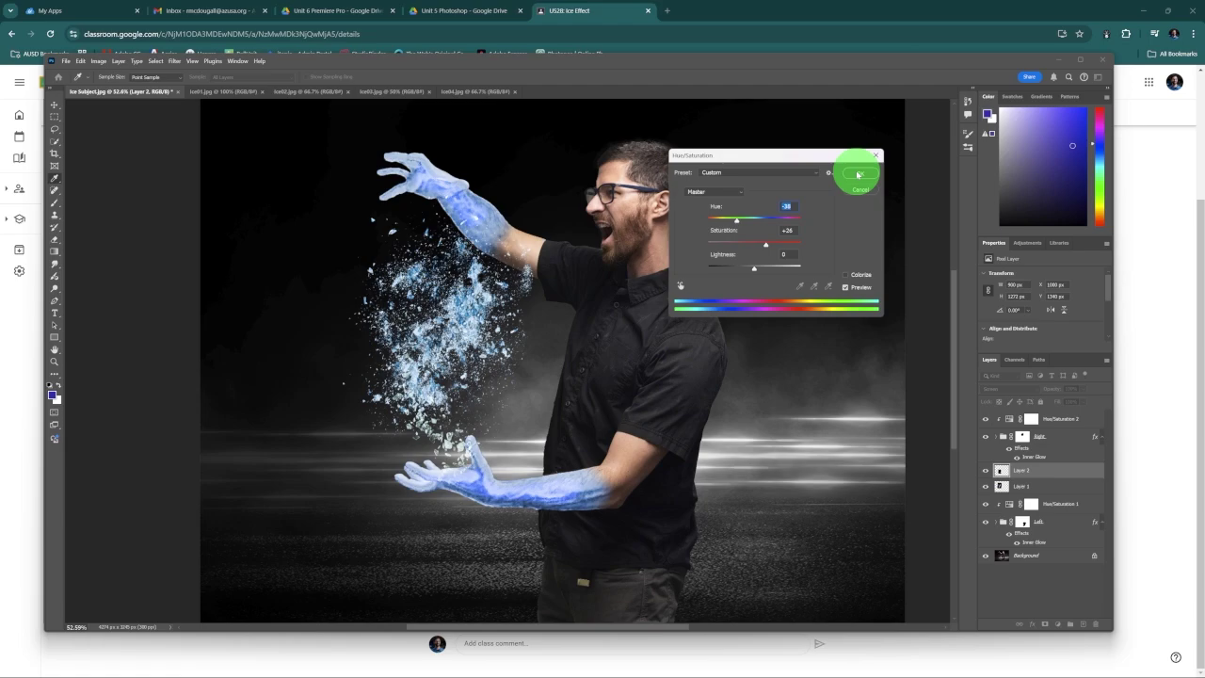
key(v)
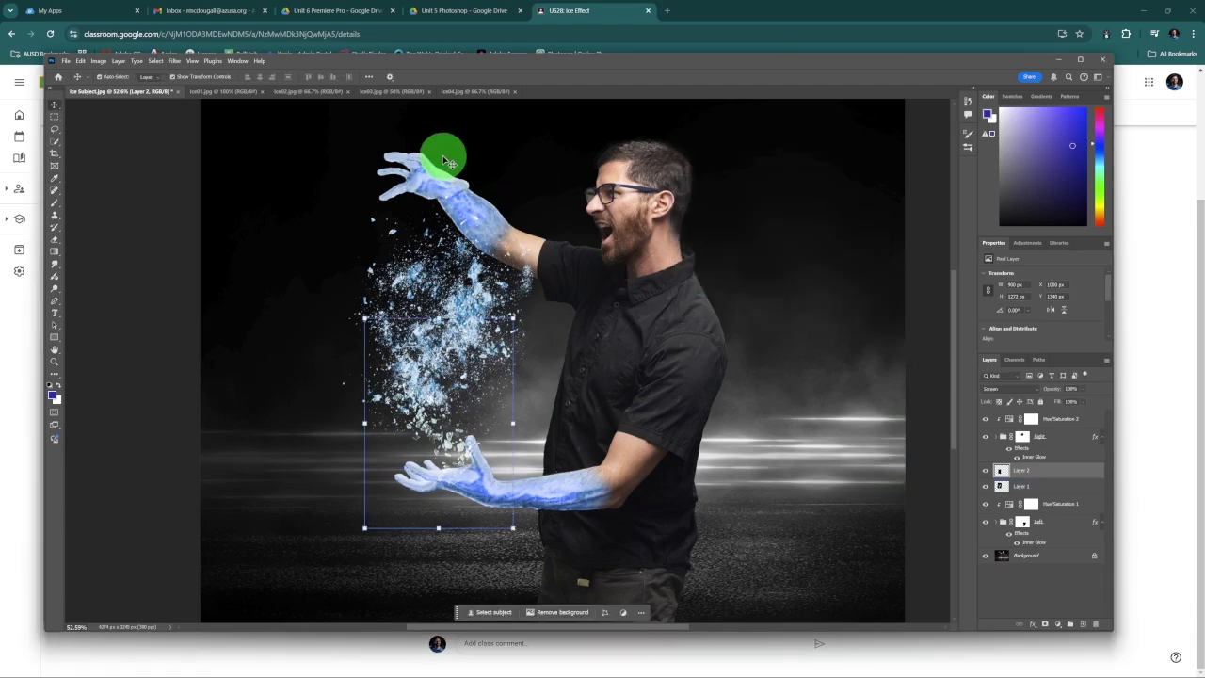
Step: Duplicate the ice chunks on Layer 2 and place the copy higher up, below the raised hand
click(1093, 482)
click(1076, 474)
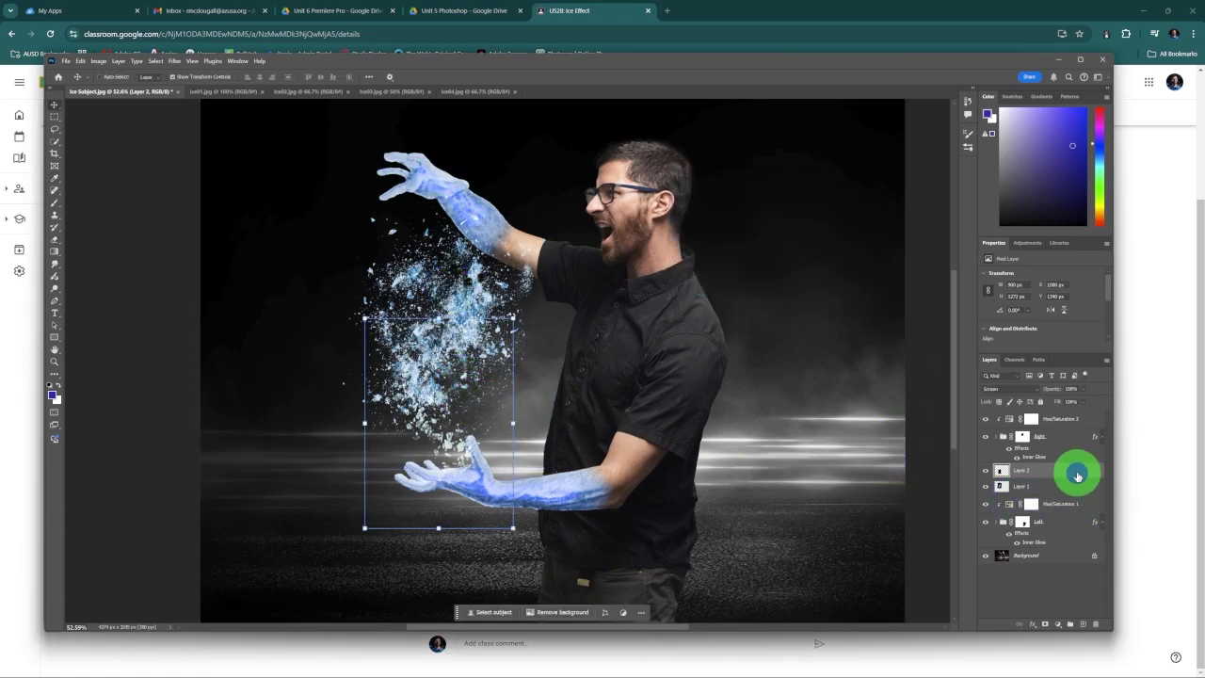
drag(449, 448, 443, 281)
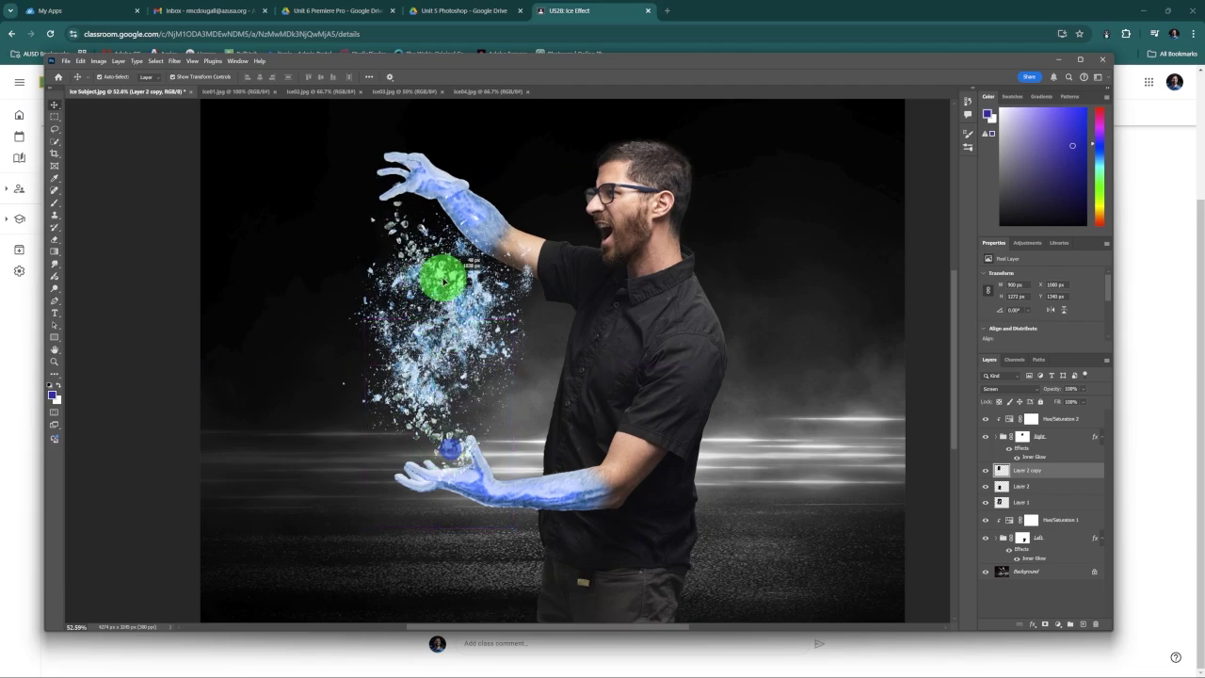
Step: Rotate the Layer 2 copy ice chunks about -154°, scale them to about 90%, and place them just under the raised hand
drag(505, 363, 413, 149)
drag(436, 250, 423, 204)
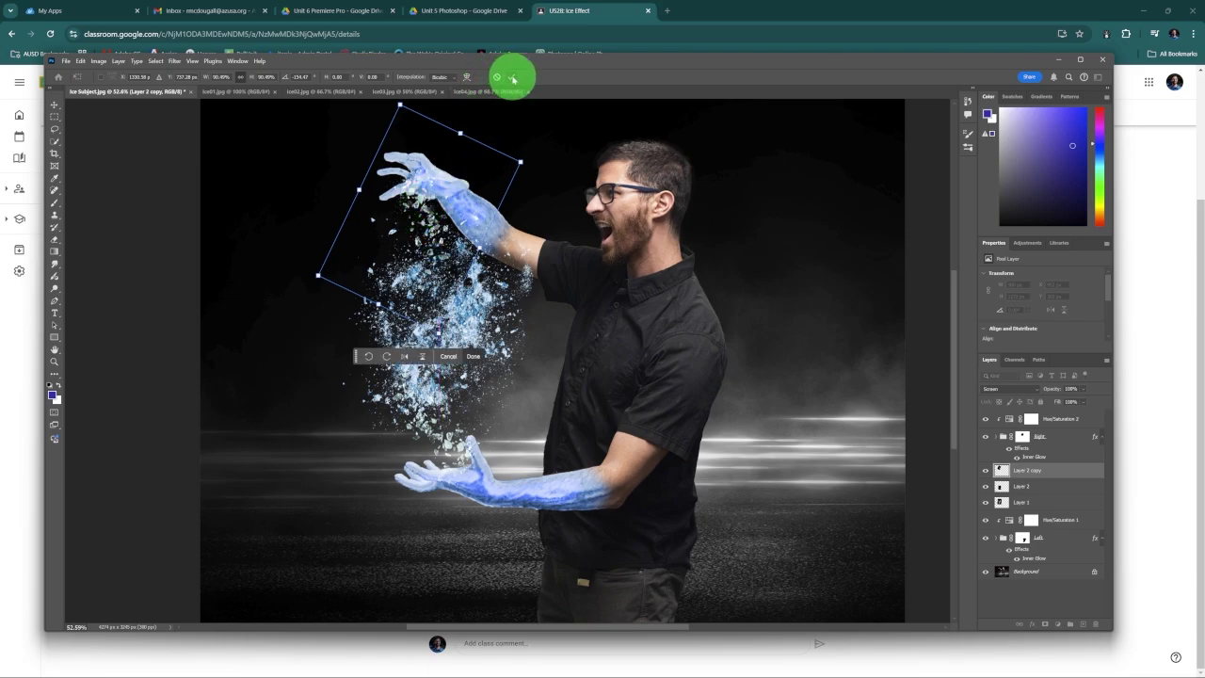
click(512, 78)
click(1026, 600)
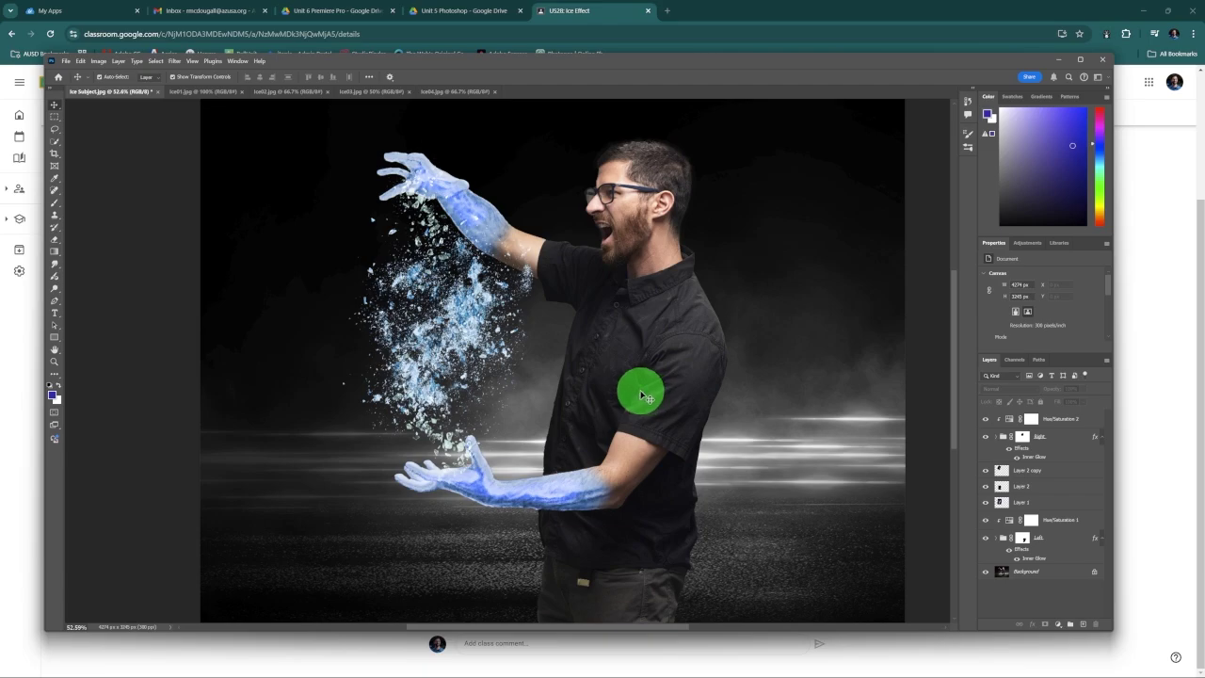
Step: Add a new blank layer at the very top of the layer stack, above Hue/Saturation 2
click(1064, 419)
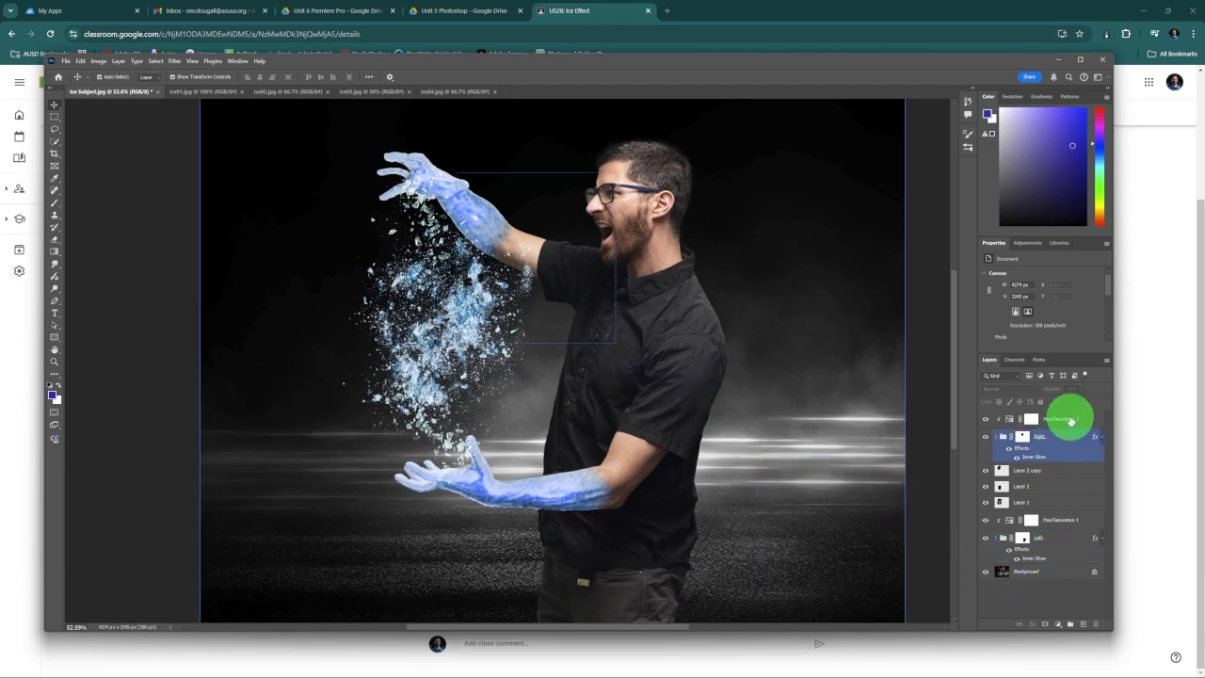
click(457, 241)
click(447, 413)
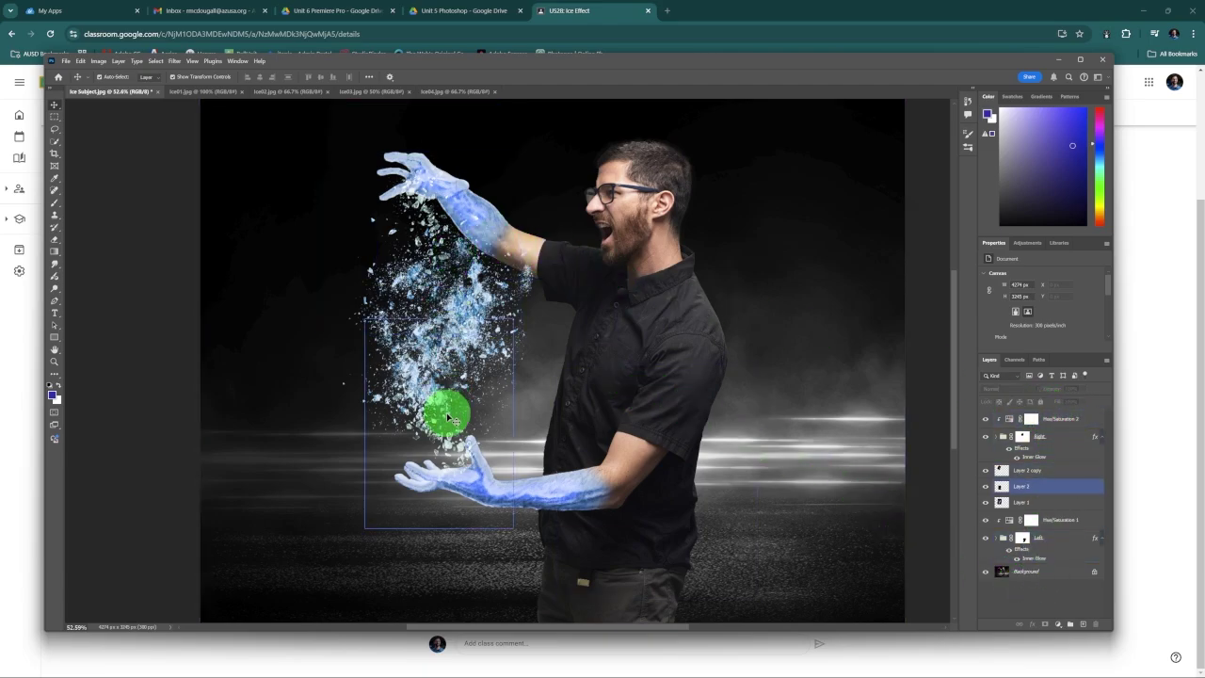
click(699, 443)
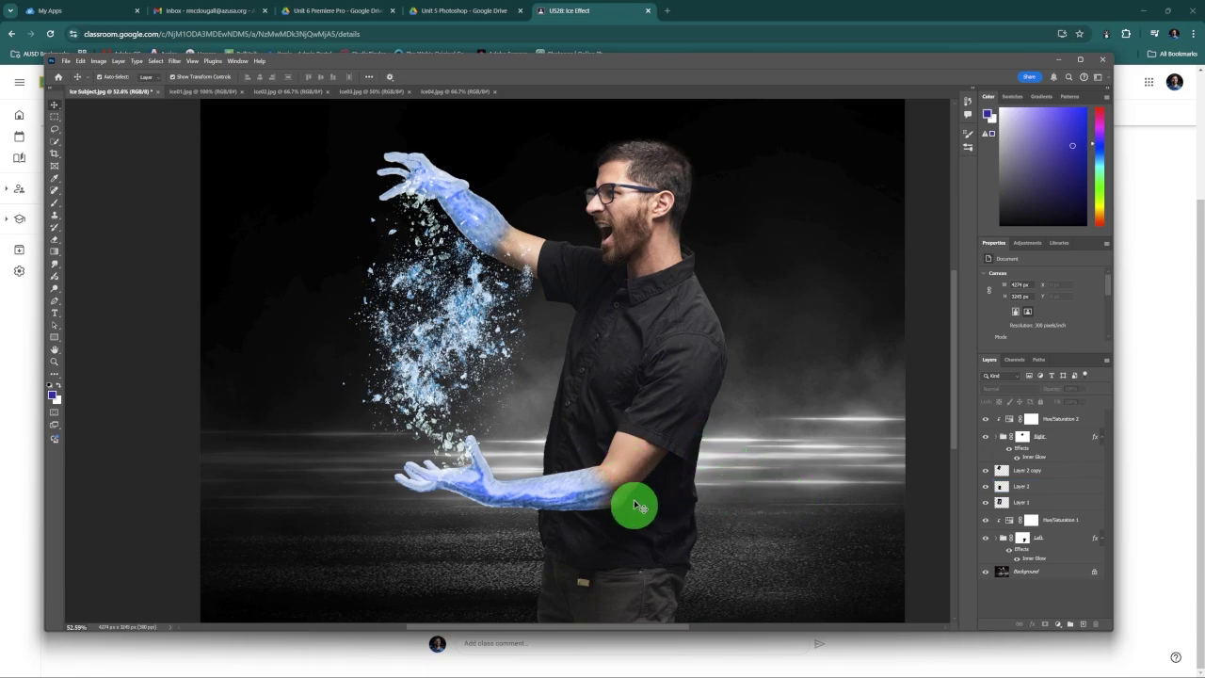
click(1084, 626)
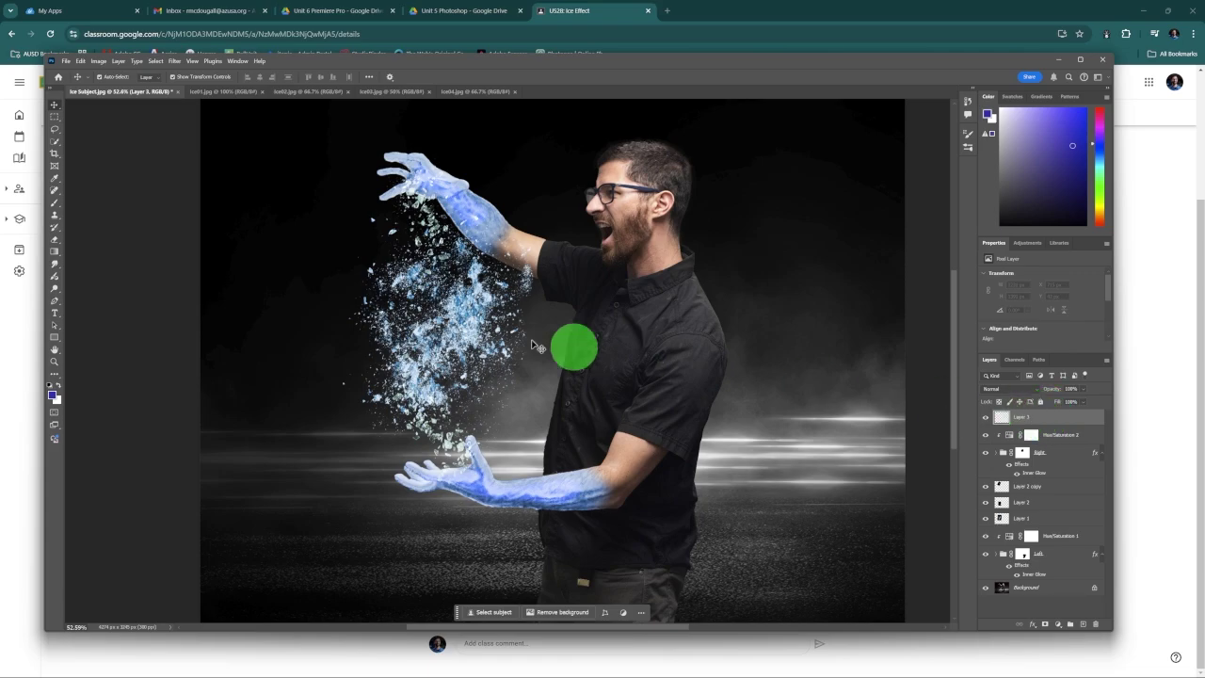
Step: Set up the Brush tool with a light ice blue foreground color sampled from the raised arm
click(53, 201)
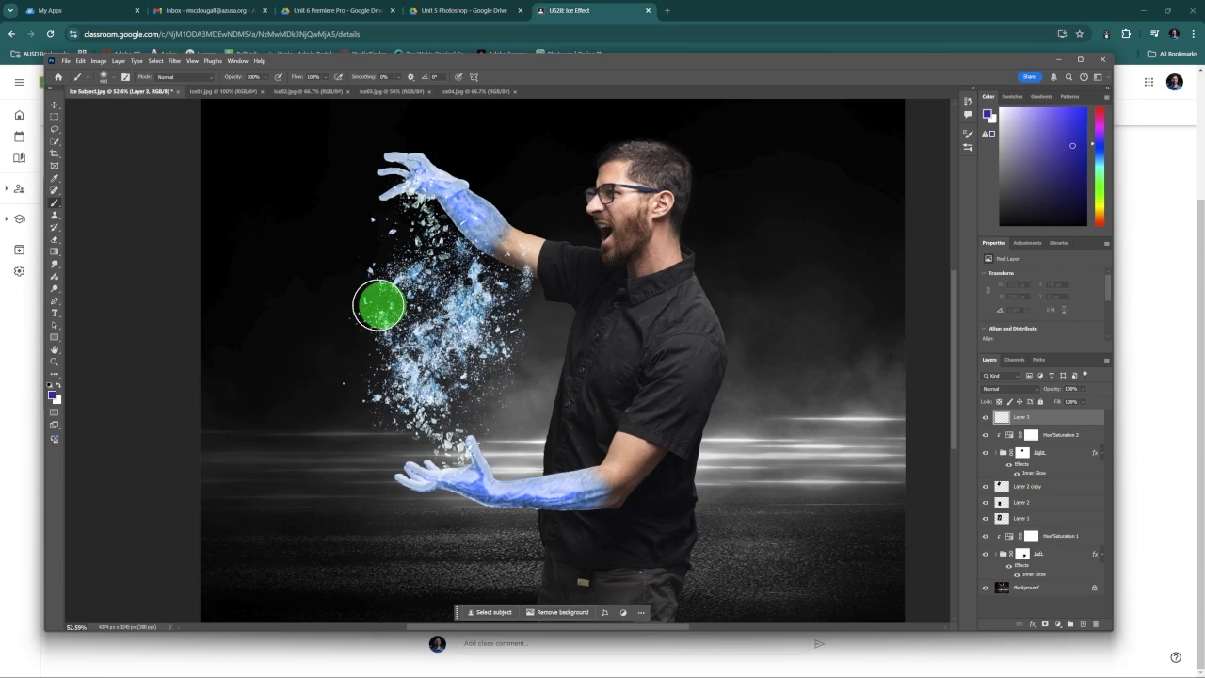
click(54, 395)
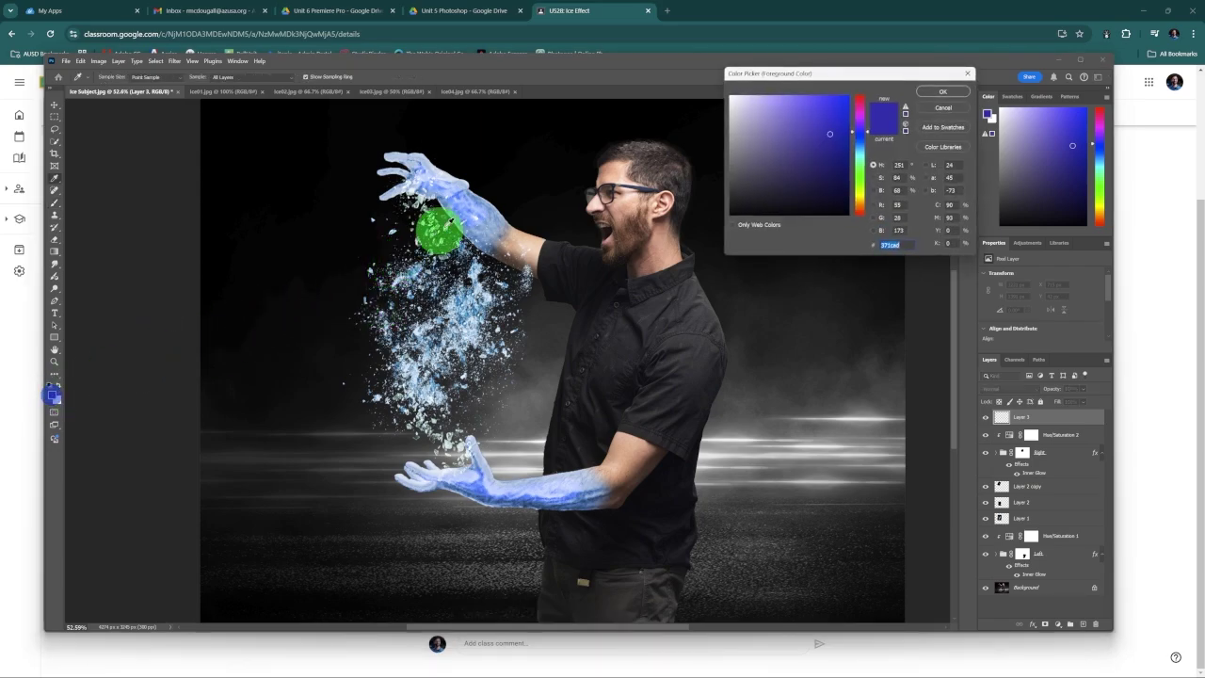
click(468, 200)
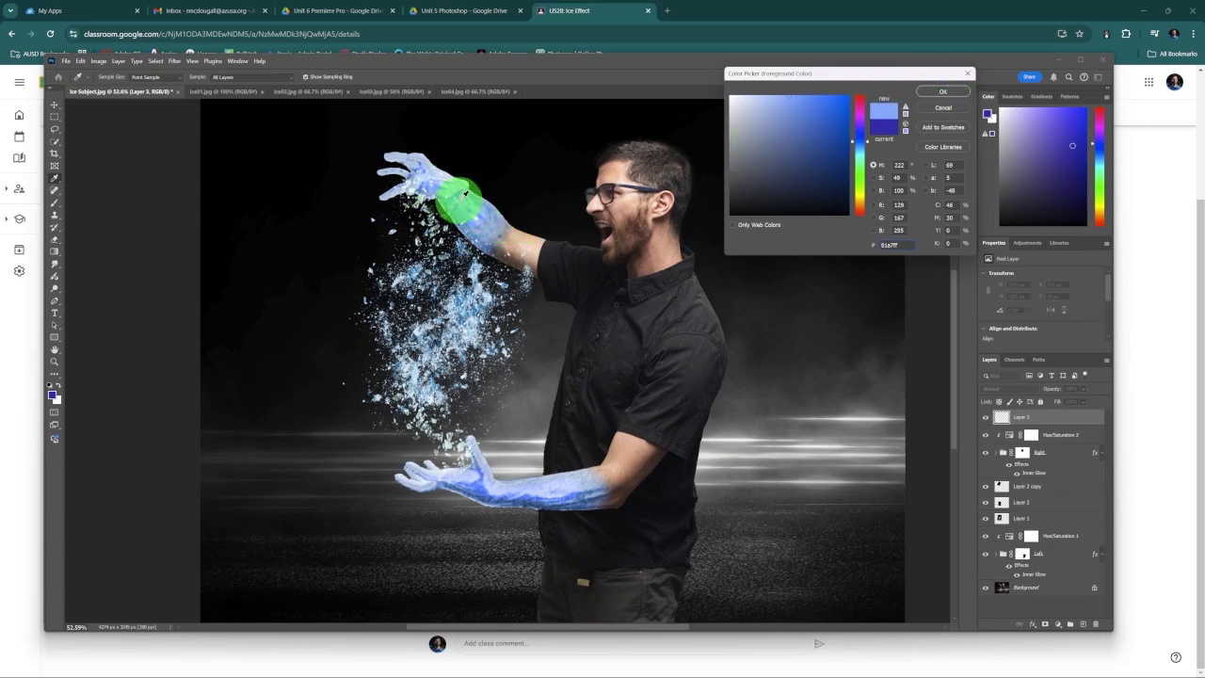
click(942, 91)
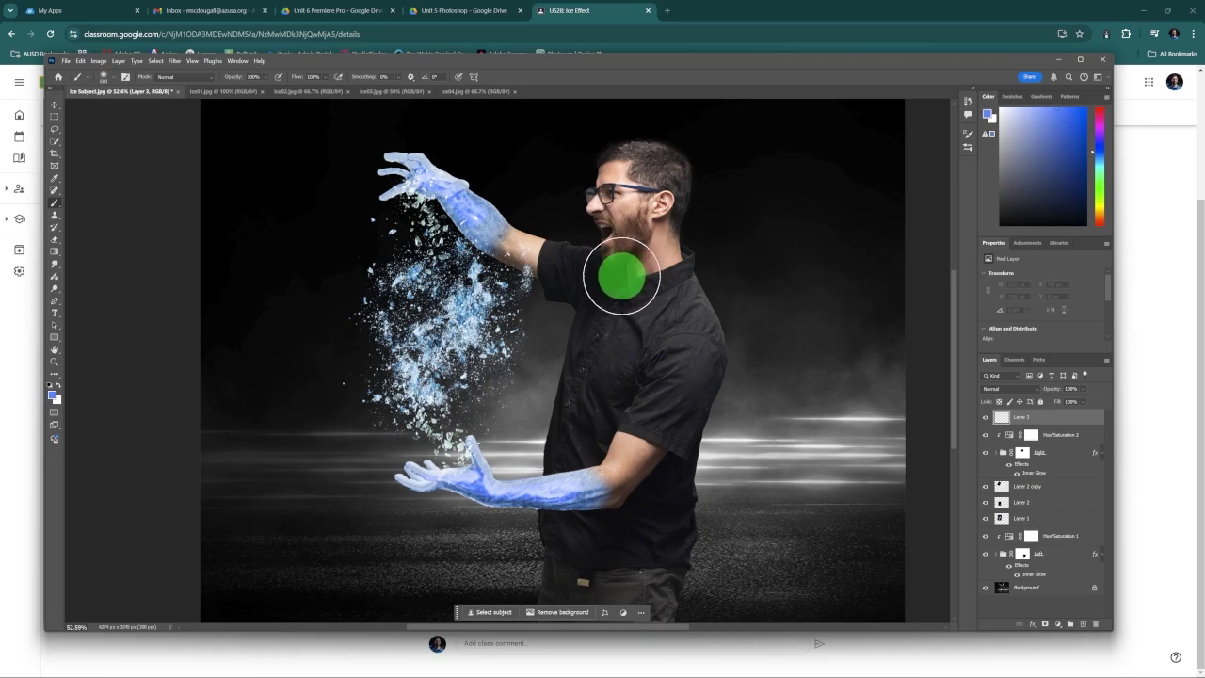
Step: Brush soft ice blue color over the man's chest and the front of his shirt on Layer 3
drag(621, 280, 629, 309)
mouse_move(612, 361)
mouse_down()
mouse_move(586, 422)
mouse_move(596, 347)
mouse_move(586, 282)
mouse_move(559, 270)
mouse_move(641, 257)
mouse_up()
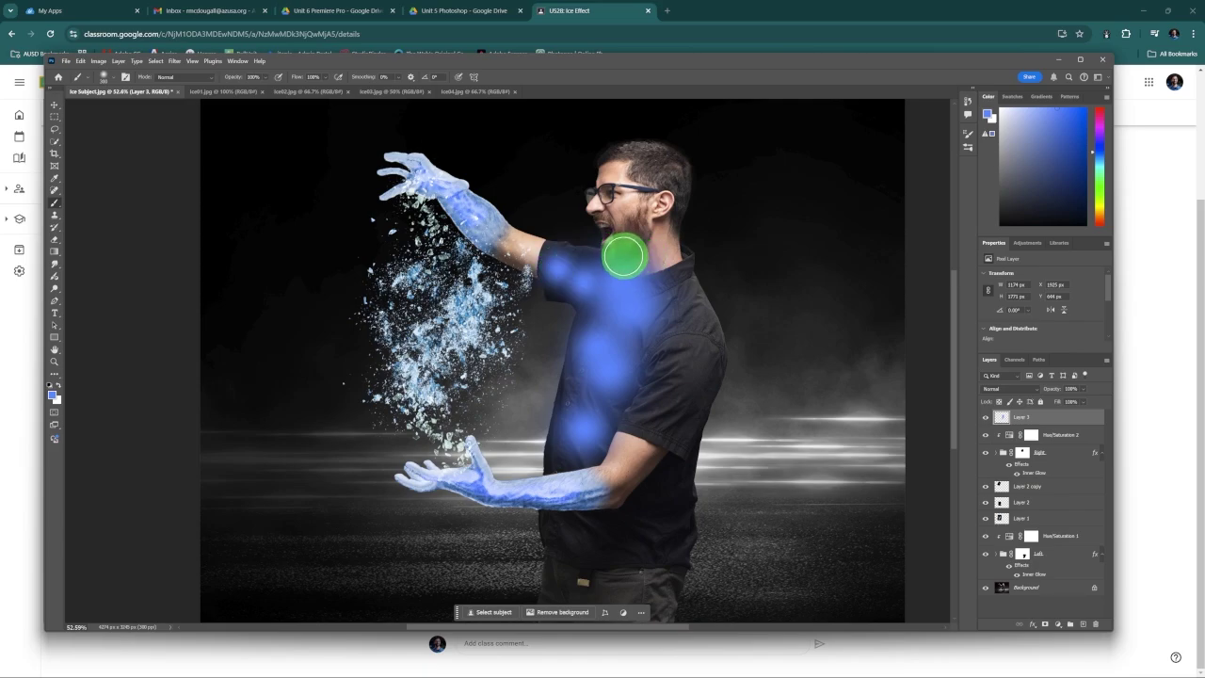
click(623, 256)
mouse_move(636, 347)
mouse_down()
mouse_move(592, 404)
mouse_move(596, 393)
mouse_up()
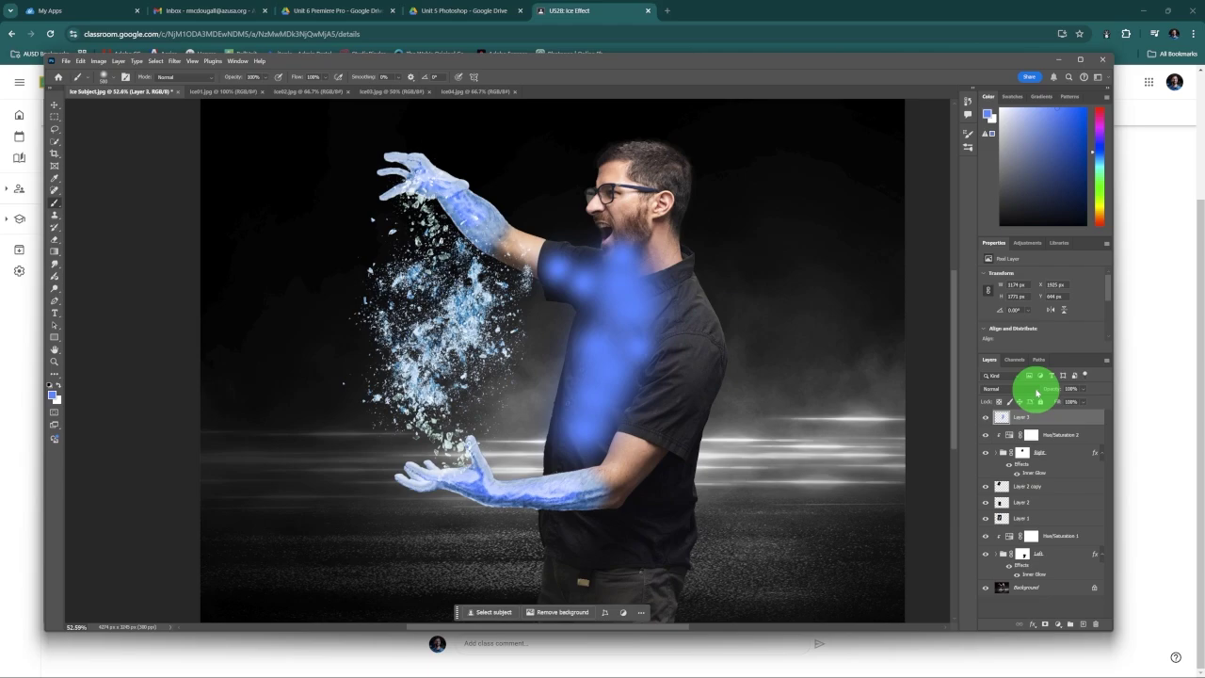
Step: Set Layer 3's blend mode to Overlay and lower its opacity to about 73%
click(1035, 390)
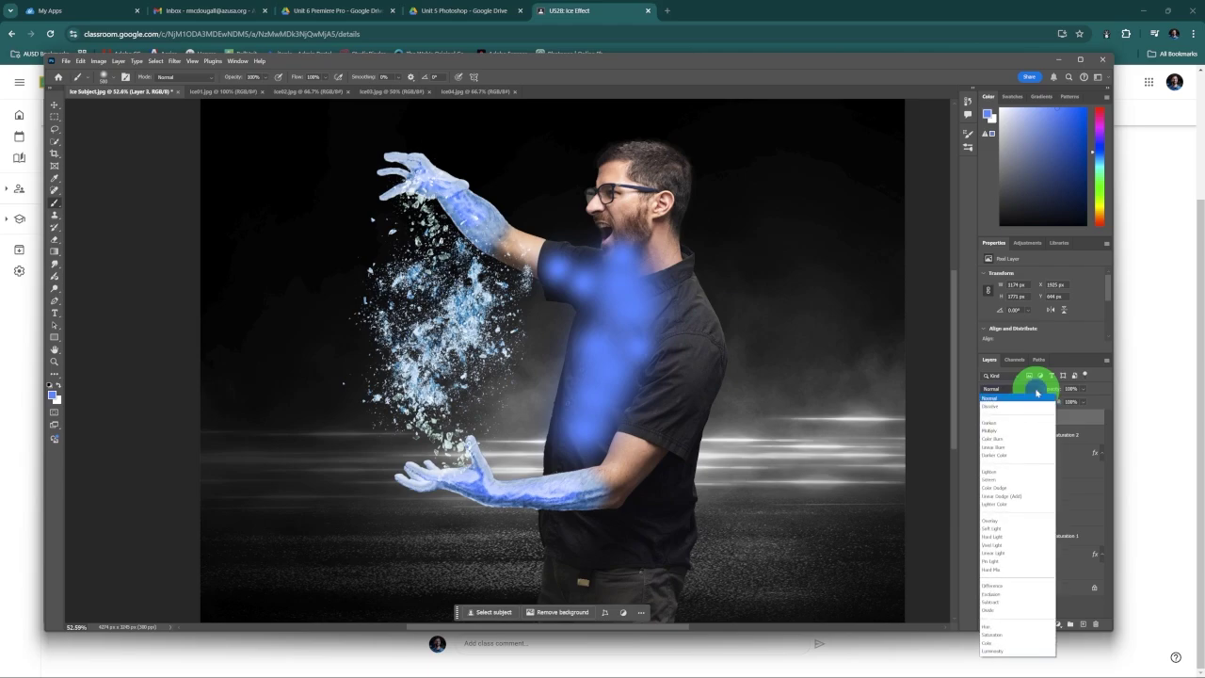
click(1022, 522)
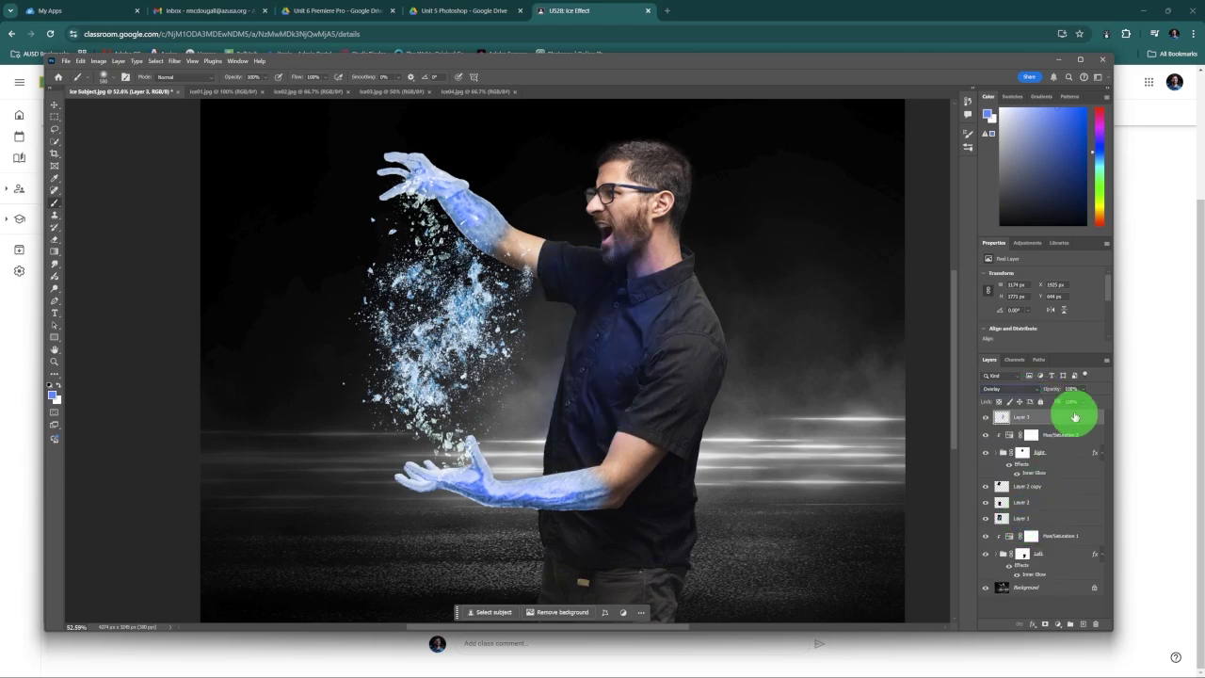
click(1083, 392)
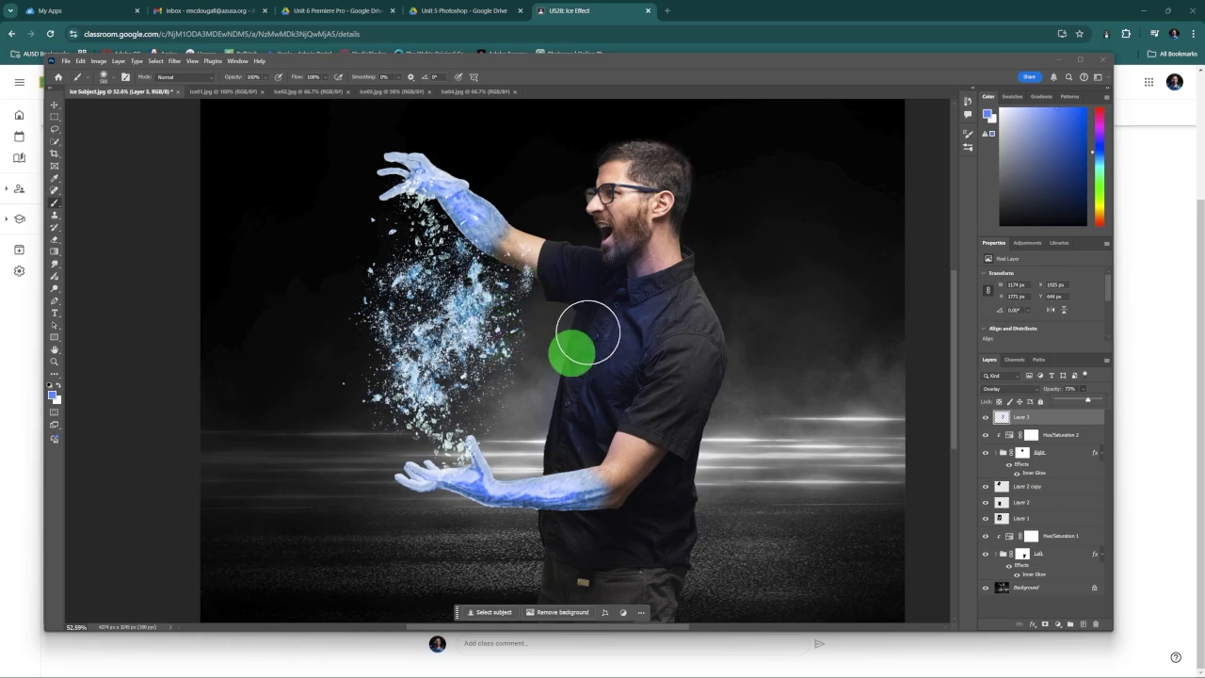
Step: Switch to the Google Classroom page in the browser and review the U528: Ice Effect assignment instructions
drag(681, 71, 676, 64)
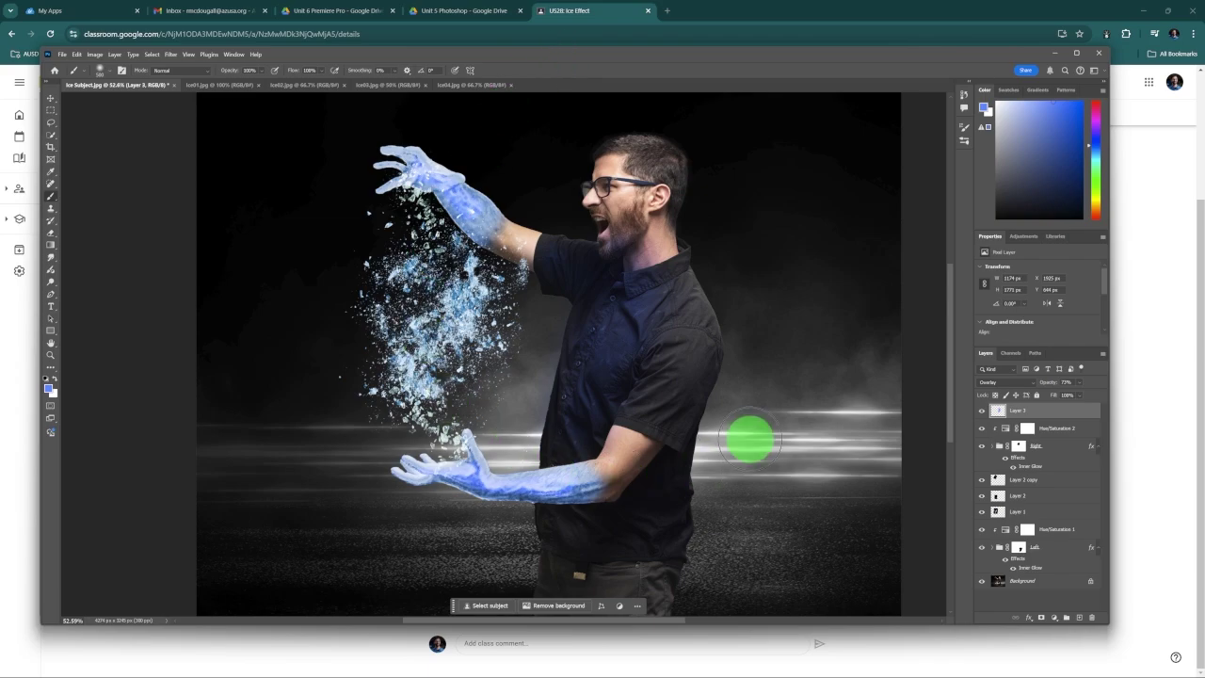
click(1151, 366)
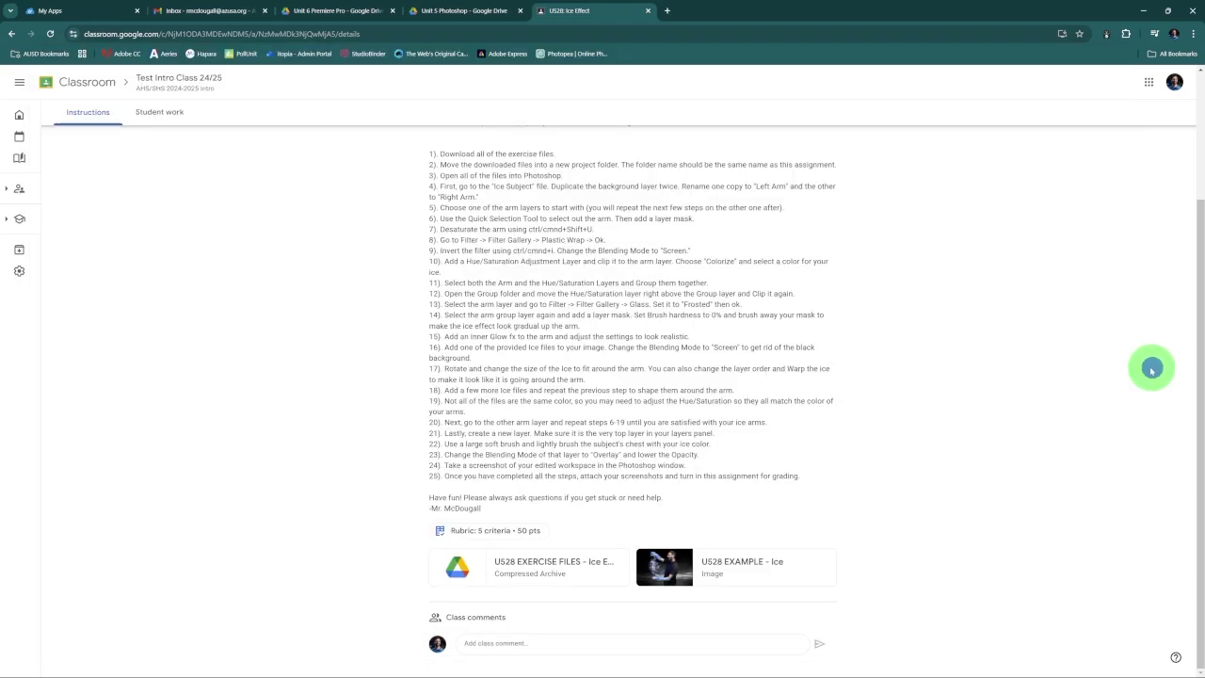
scroll(847, 381, up, 3)
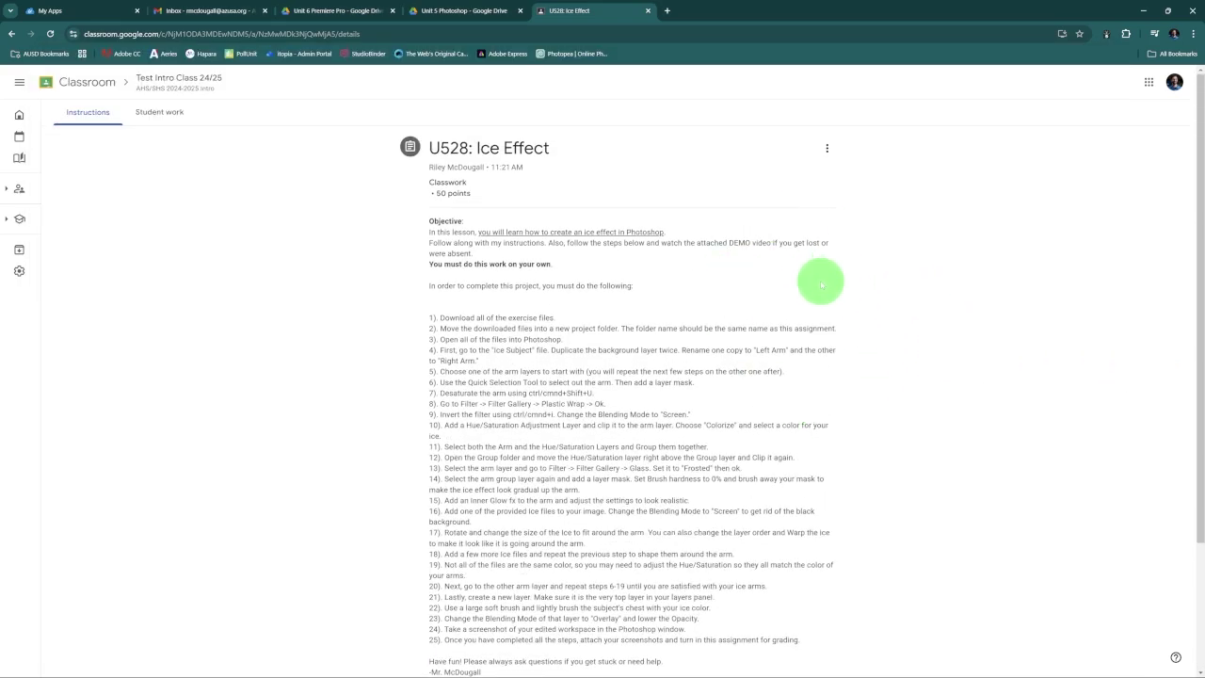